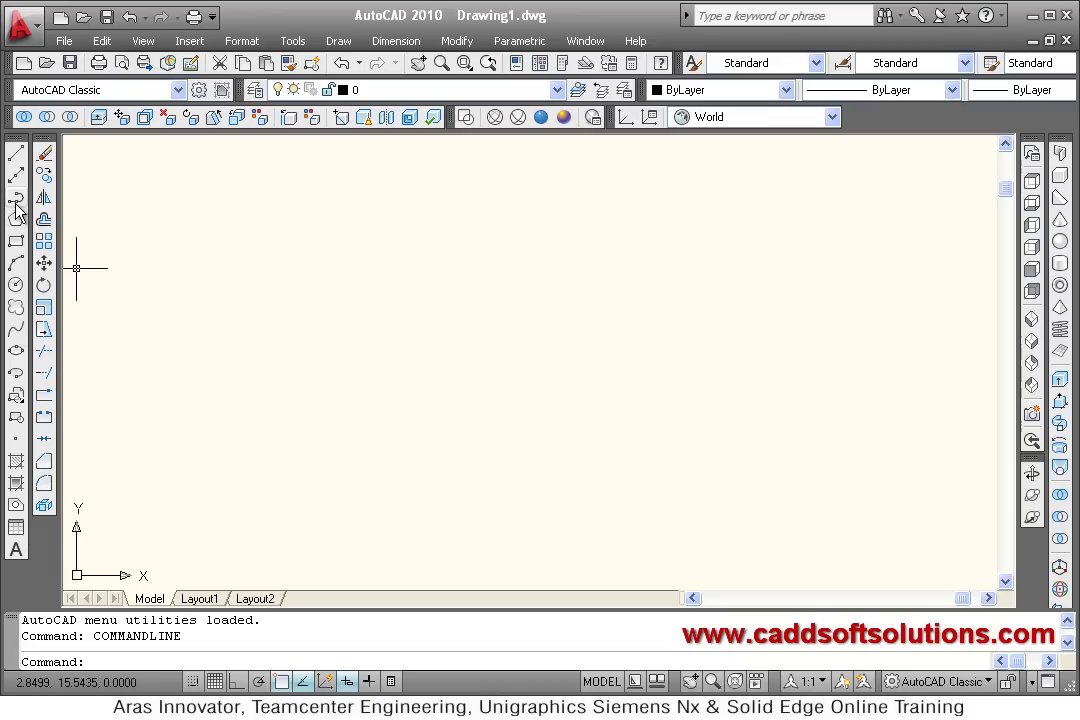
# Step: Draw a closed four-sided polyline on the left, then select it to show it is one object
pyautogui.click(16, 205)
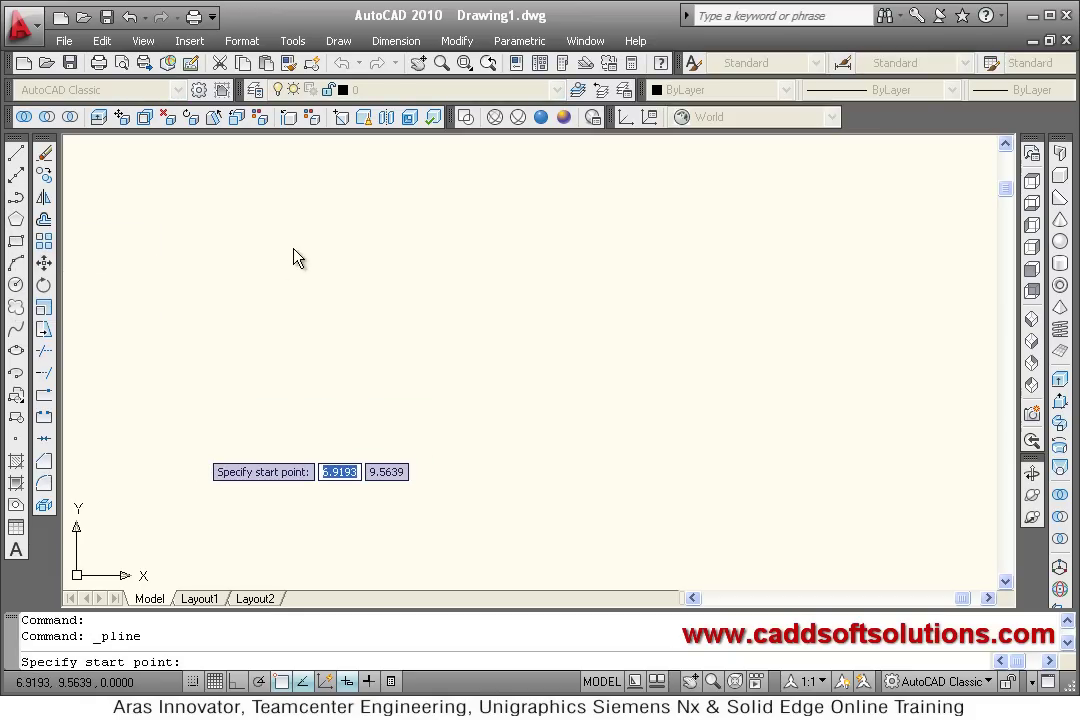
pyautogui.click(409, 399)
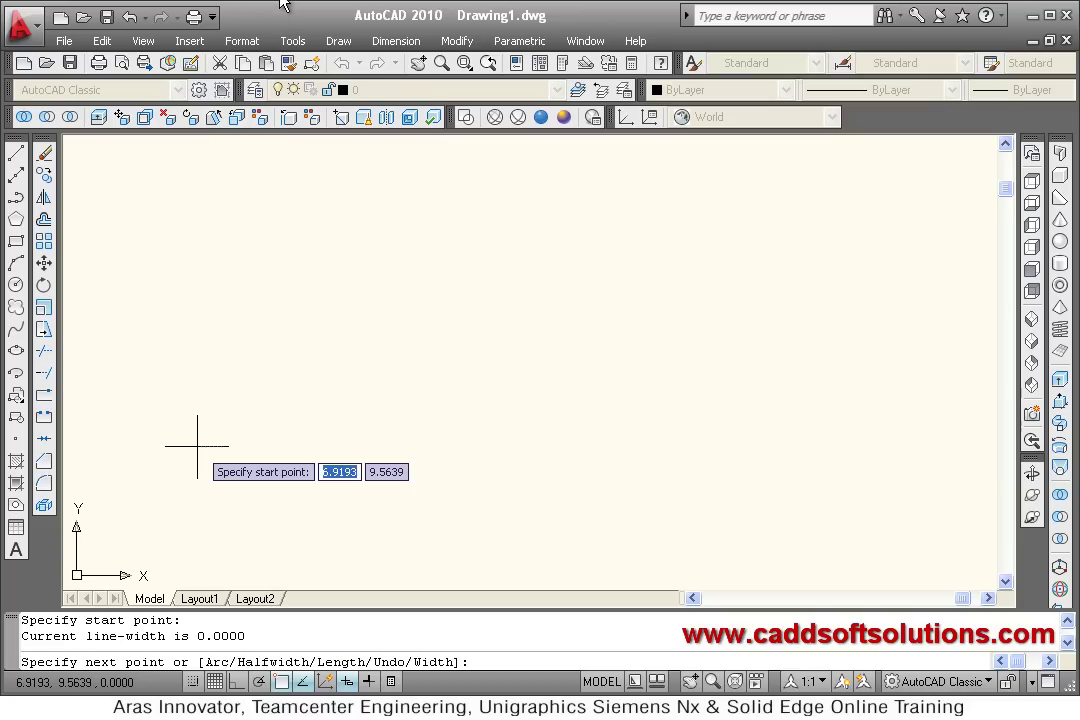
pyautogui.click(311, 249)
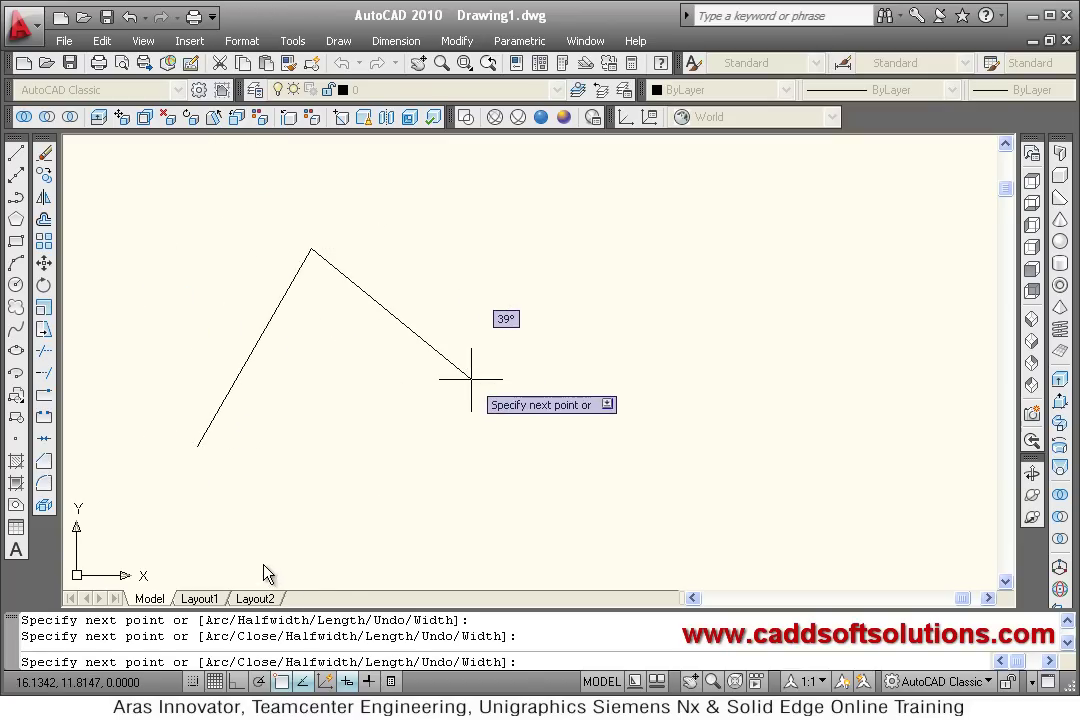
pyautogui.click(471, 380)
pyautogui.click(300, 514)
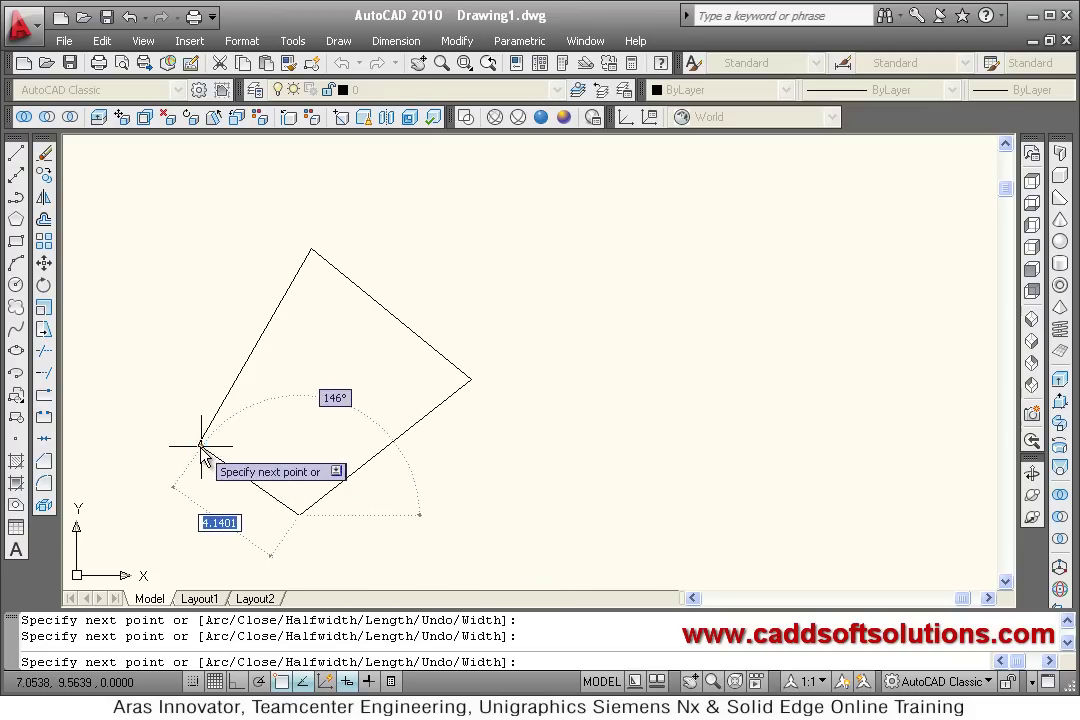
pyautogui.click(199, 446)
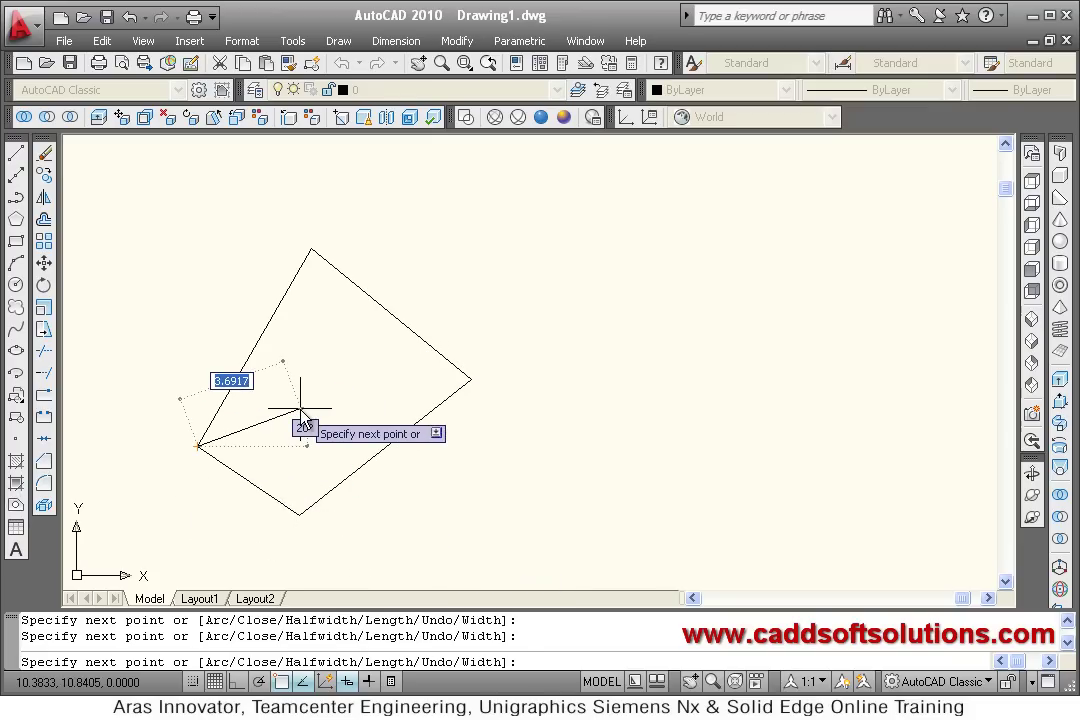
pyautogui.press('Return')
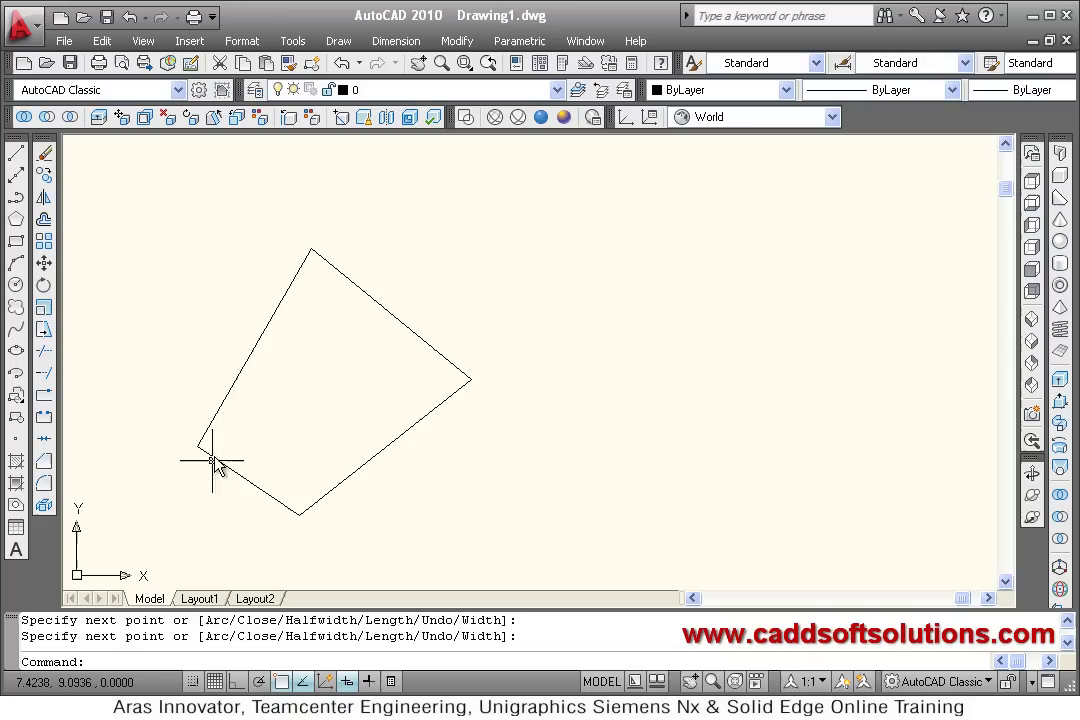
pyautogui.click(237, 373)
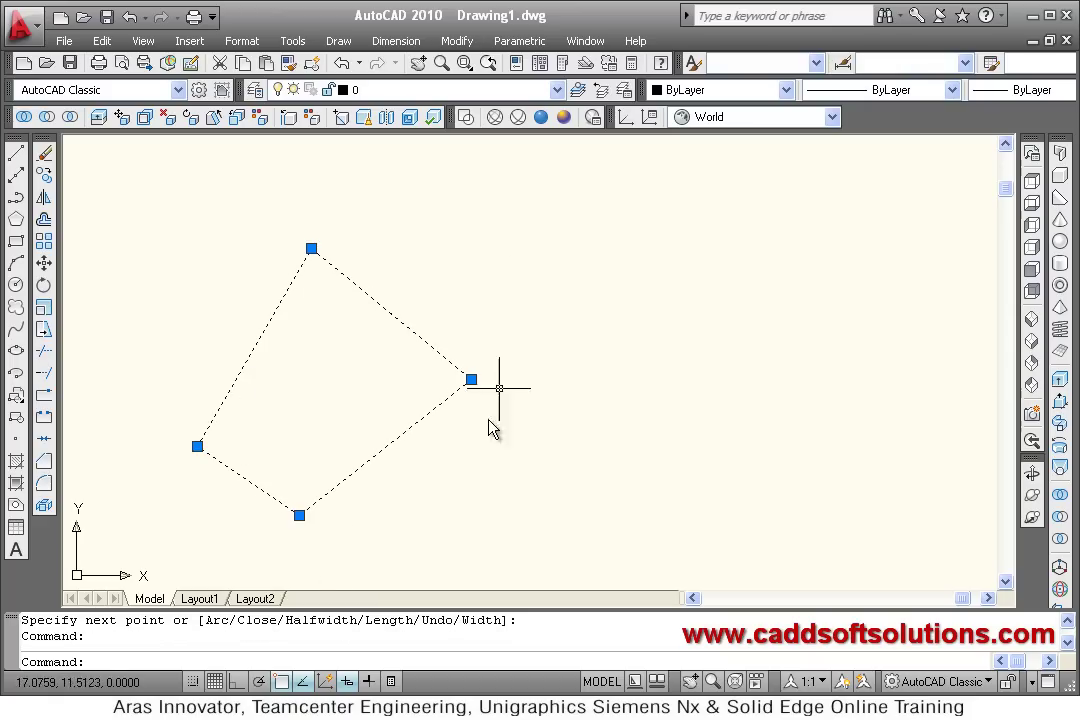
# Step: Draw a four-sided outline on the right from separate Line segments, closing at the start point
pyautogui.click(16, 155)
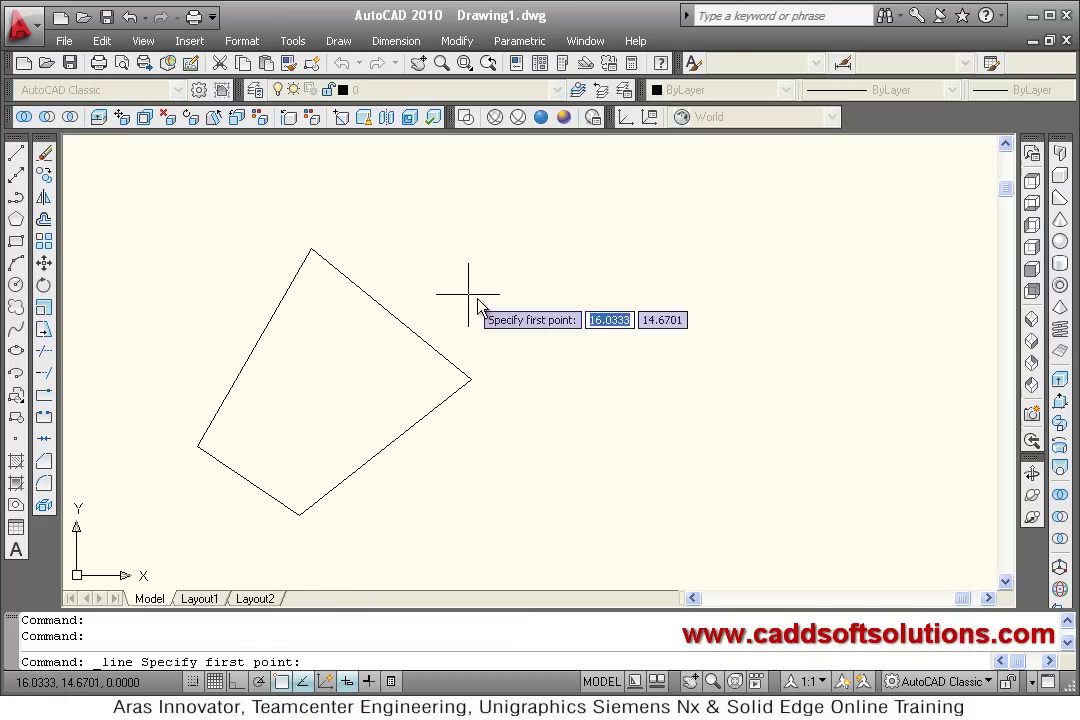
pyautogui.click(586, 361)
pyautogui.click(757, 215)
pyautogui.click(840, 322)
pyautogui.click(654, 488)
pyautogui.click(586, 361)
pyautogui.rightClick(550, 311)
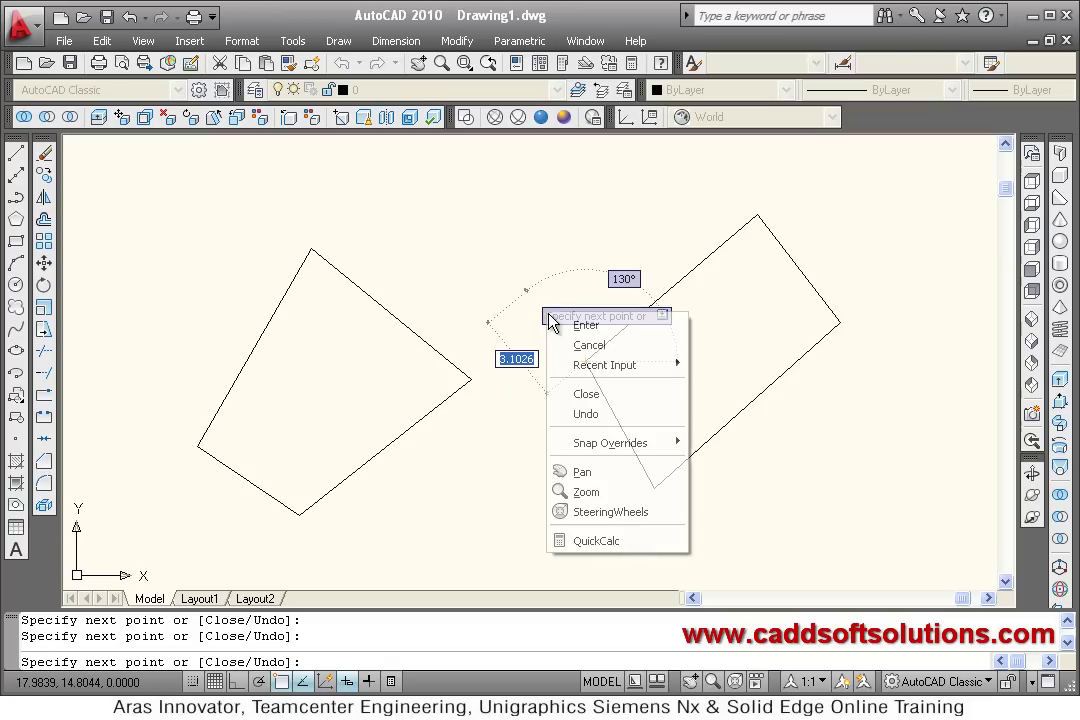
pyautogui.click(568, 322)
# Step: Select the right shape's four edges, then the left outline, to compare lines with a polyline
pyautogui.click(675, 288)
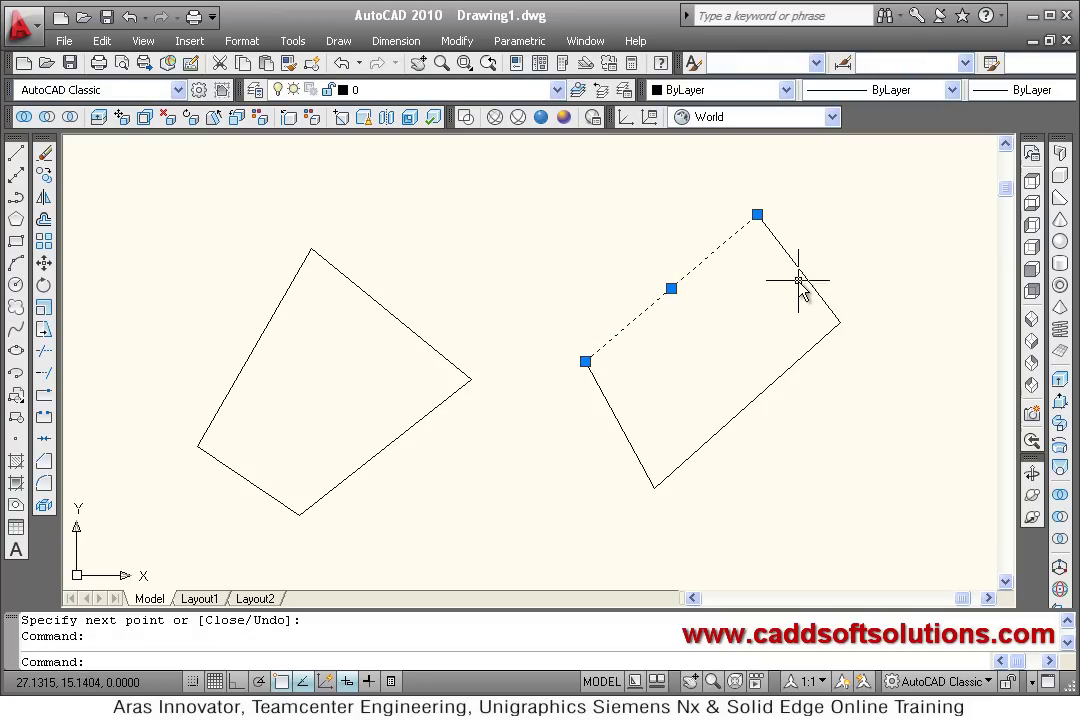
pyautogui.click(798, 270)
pyautogui.click(757, 395)
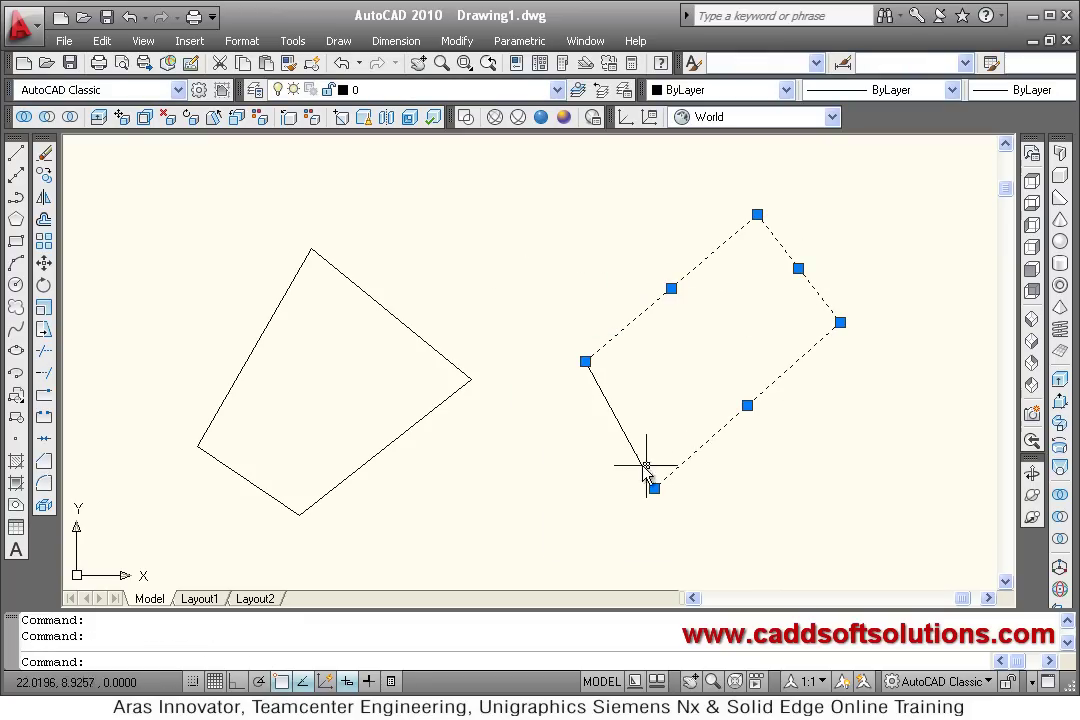
pyautogui.click(634, 455)
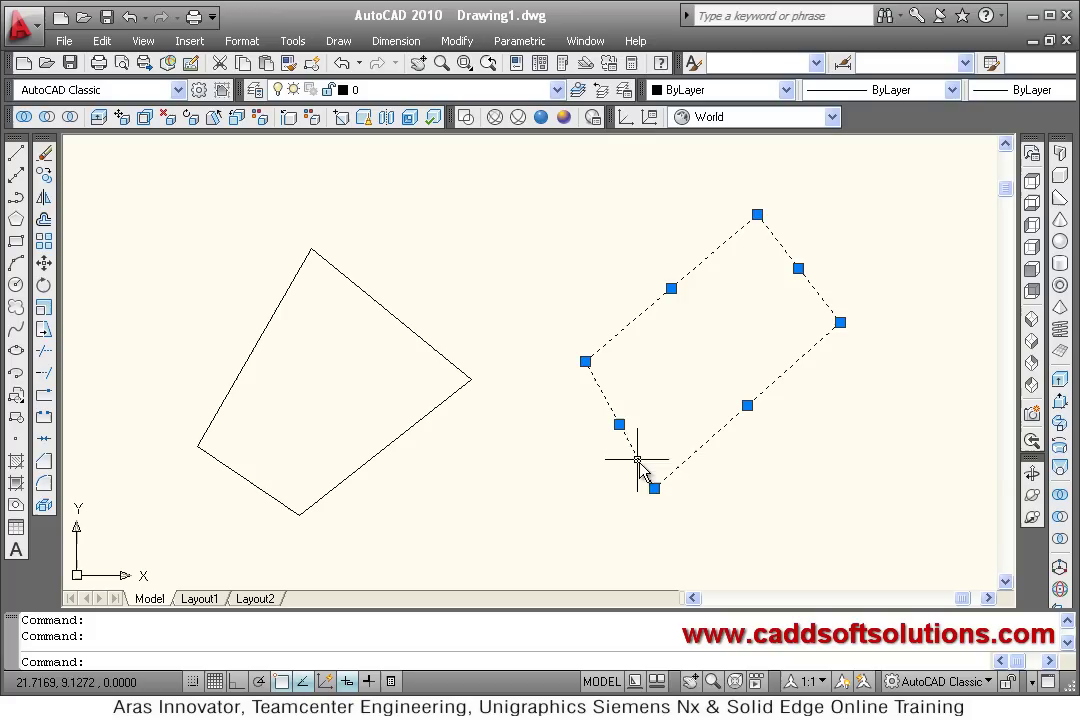
pyautogui.press('Escape')
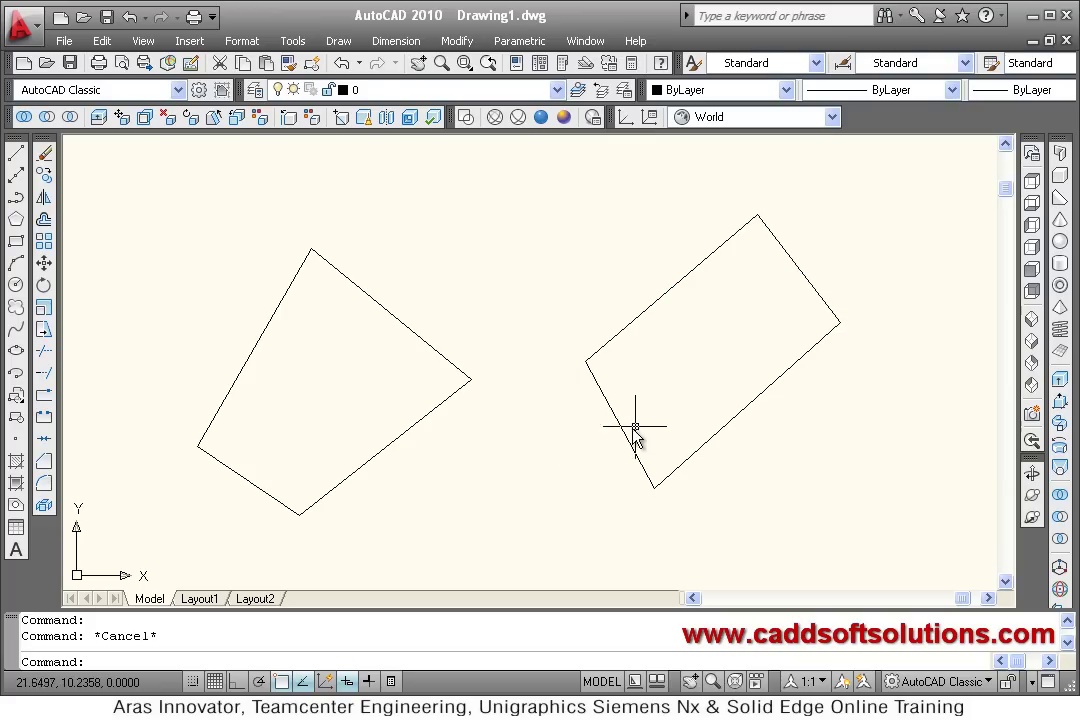
pyautogui.click(330, 492)
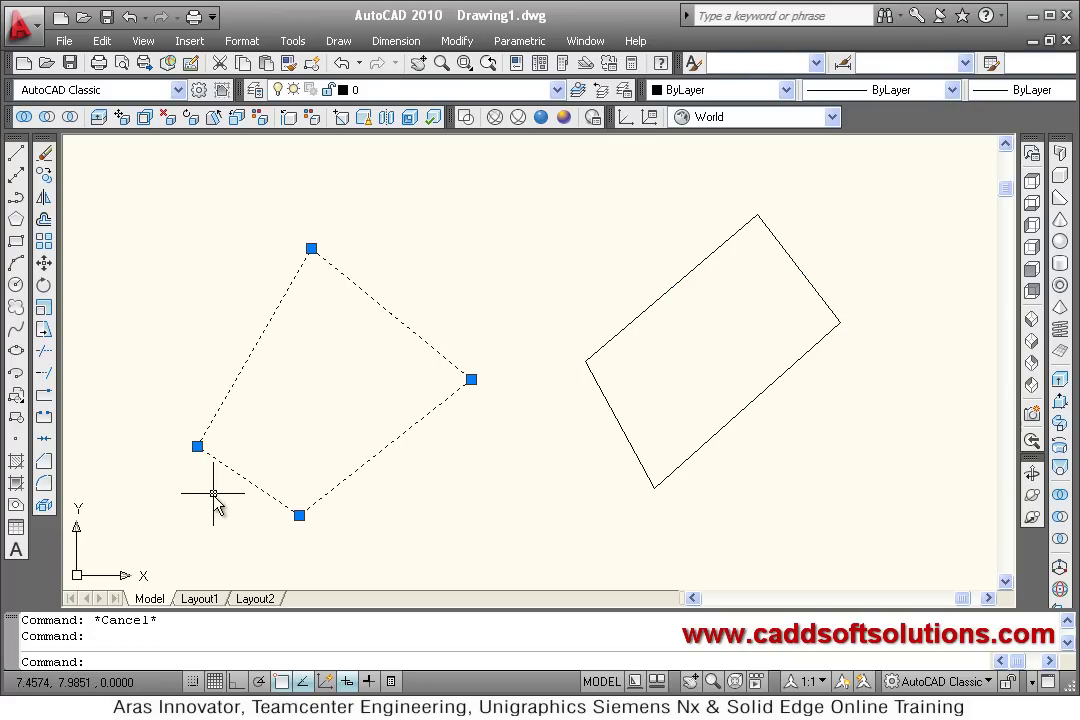
pyautogui.press('Escape')
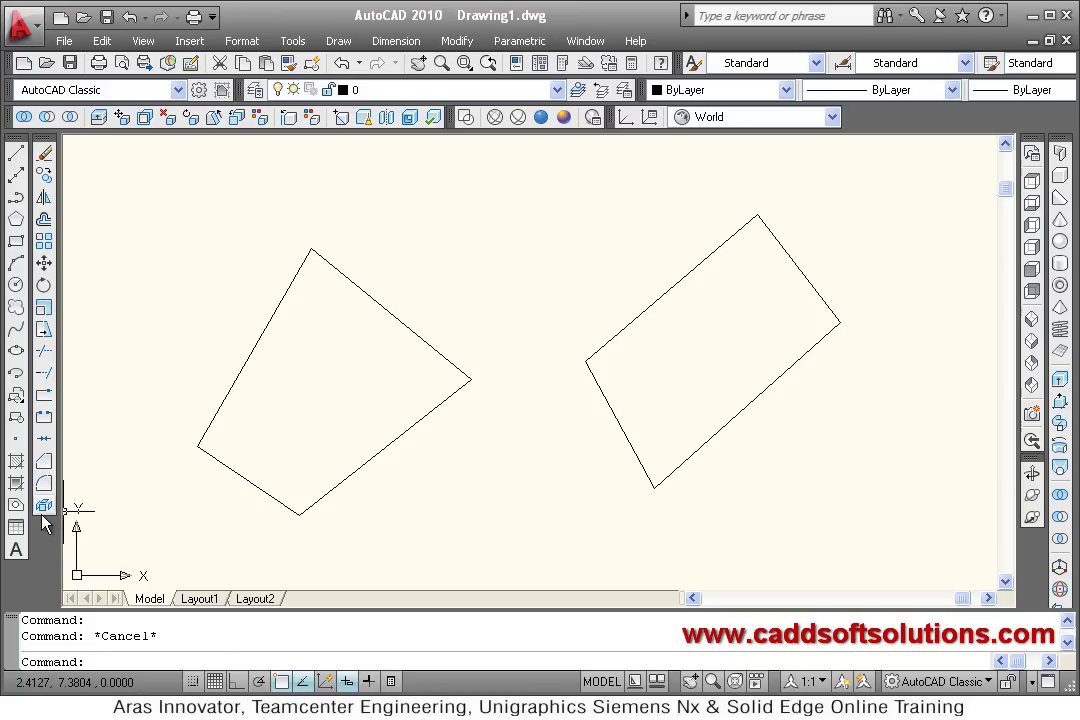
# Step: Explode the left polyline and select its four edges to confirm they are separate lines
pyautogui.click(44, 507)
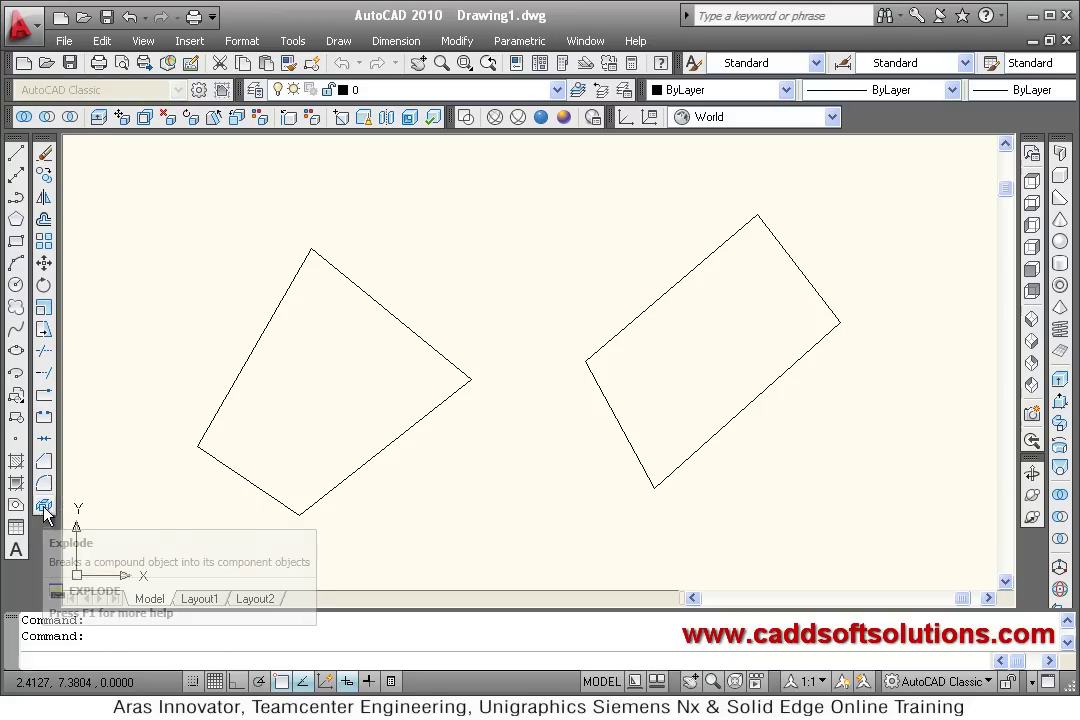
pyautogui.click(260, 492)
pyautogui.press('Return')
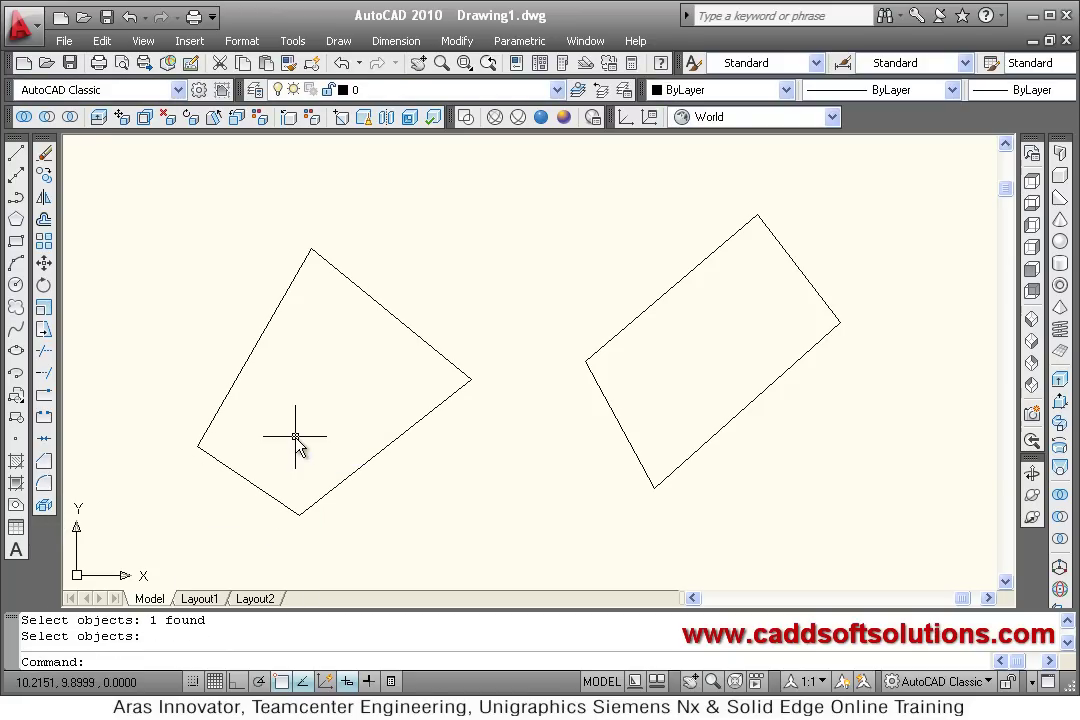
pyautogui.click(211, 428)
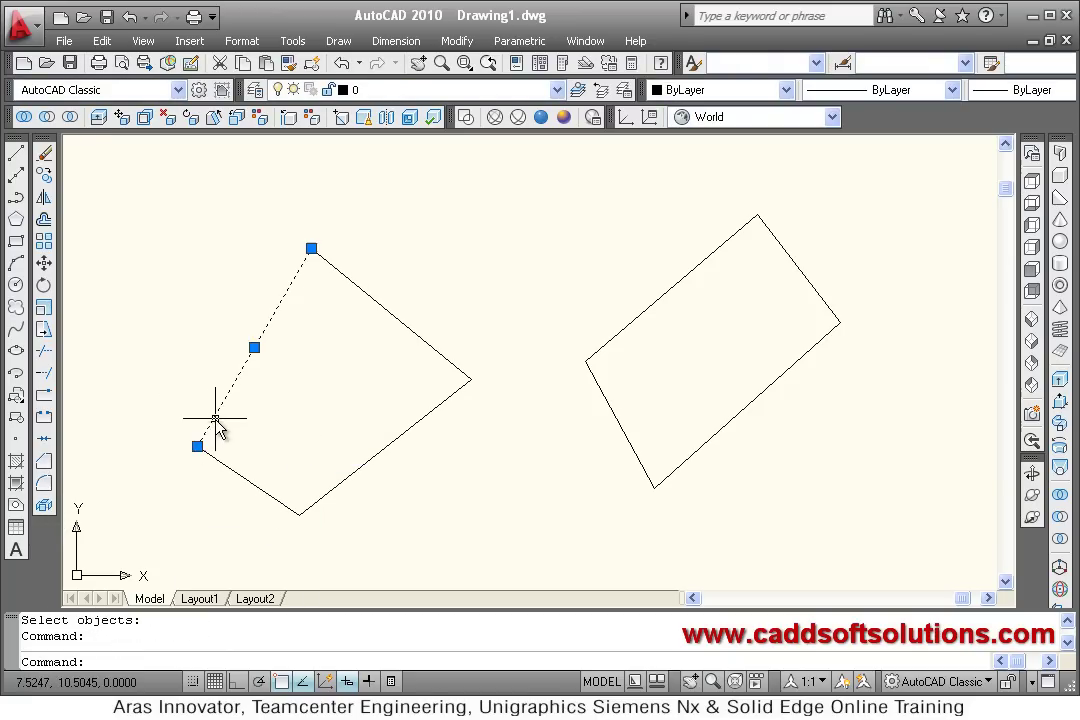
pyautogui.click(411, 334)
pyautogui.click(398, 438)
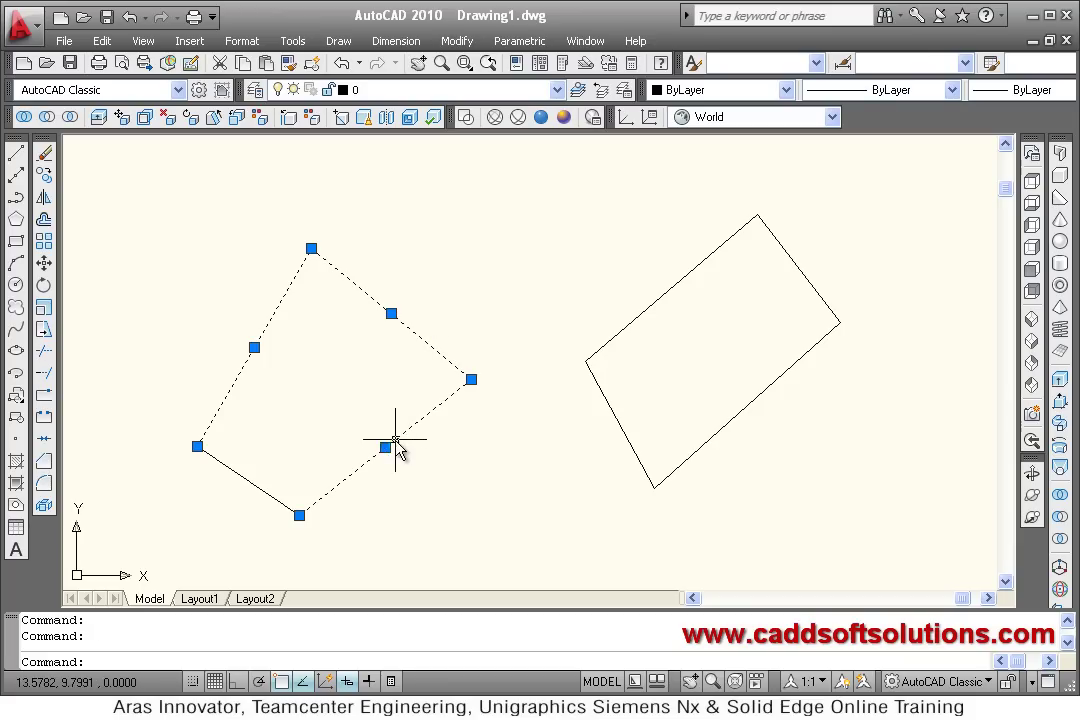
pyautogui.click(255, 491)
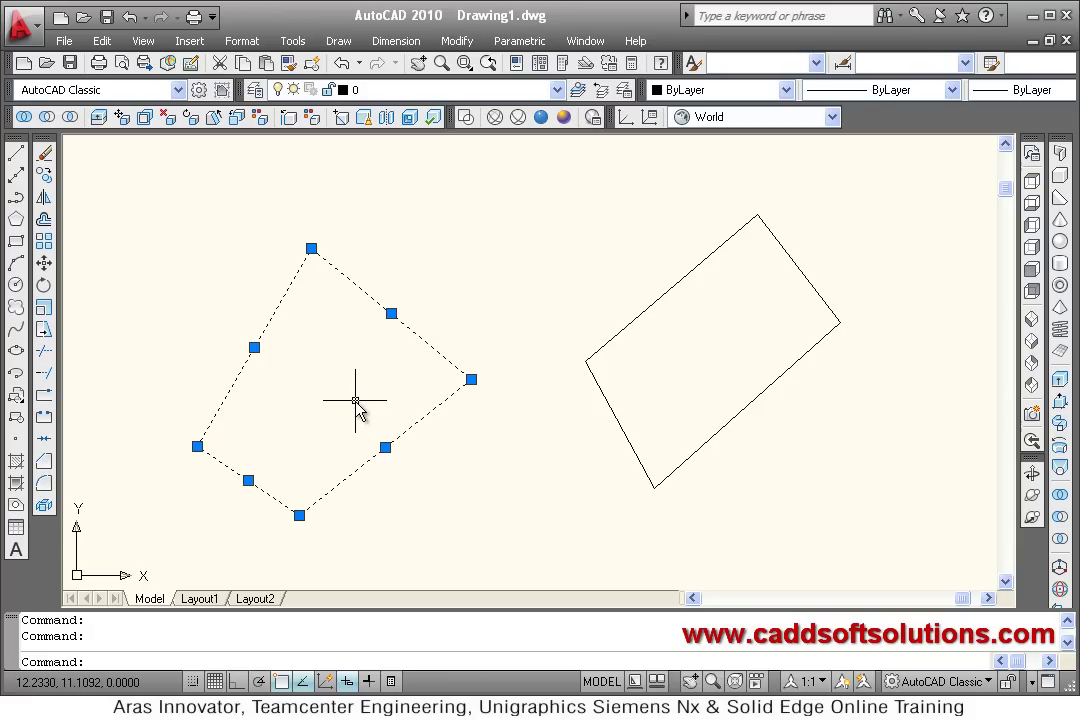
pyautogui.press('Escape')
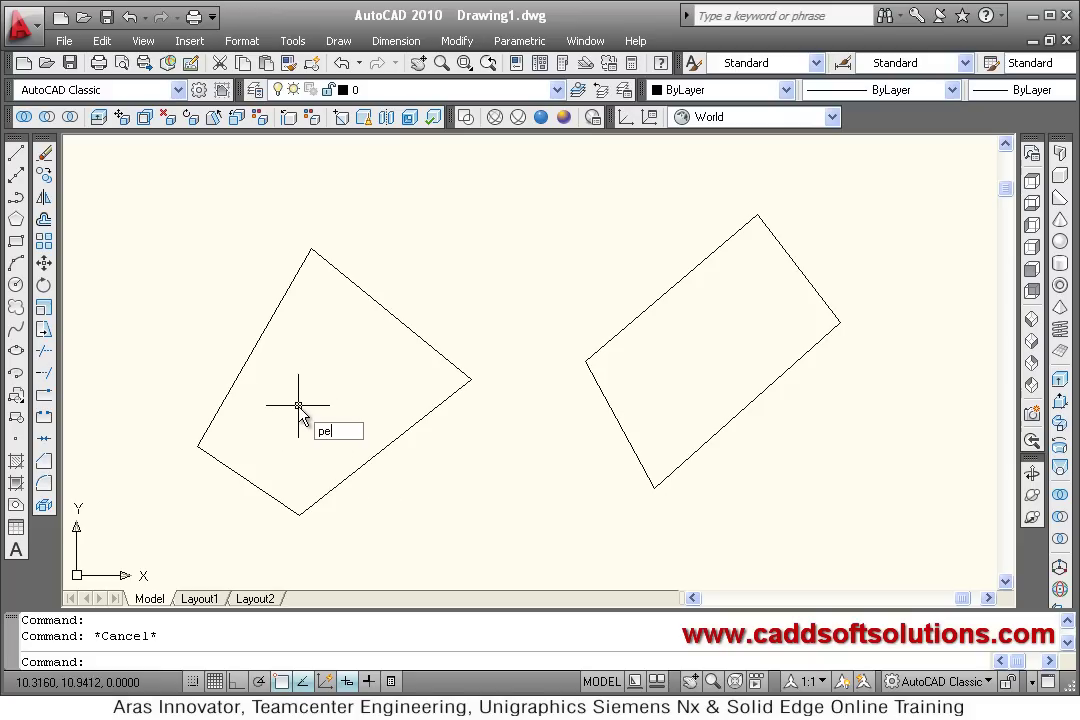
# Step: Use PEDIT to convert one left edge to a polyline and Join all four lines
pyautogui.press('Return')
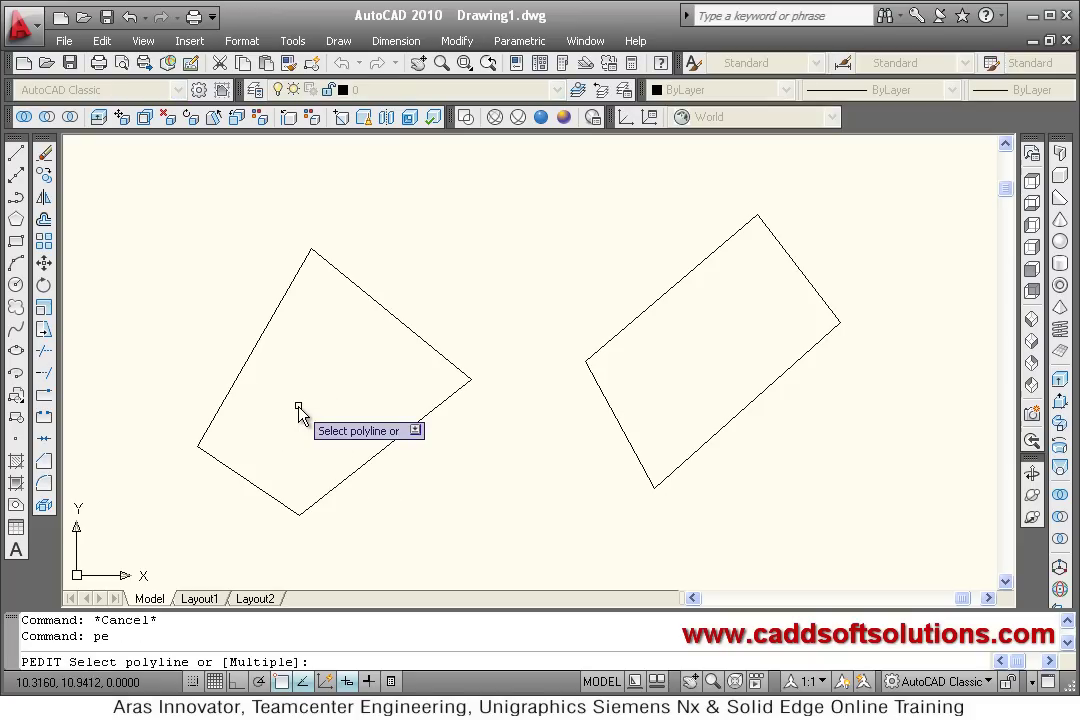
pyautogui.click(224, 404)
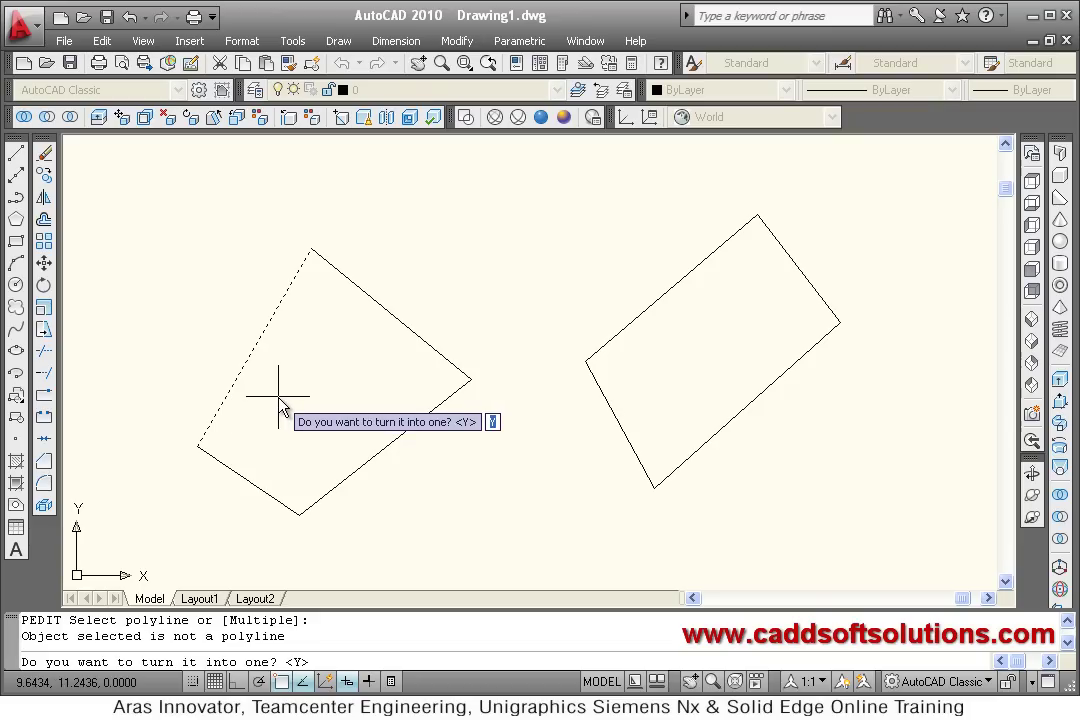
pyautogui.press('Return')
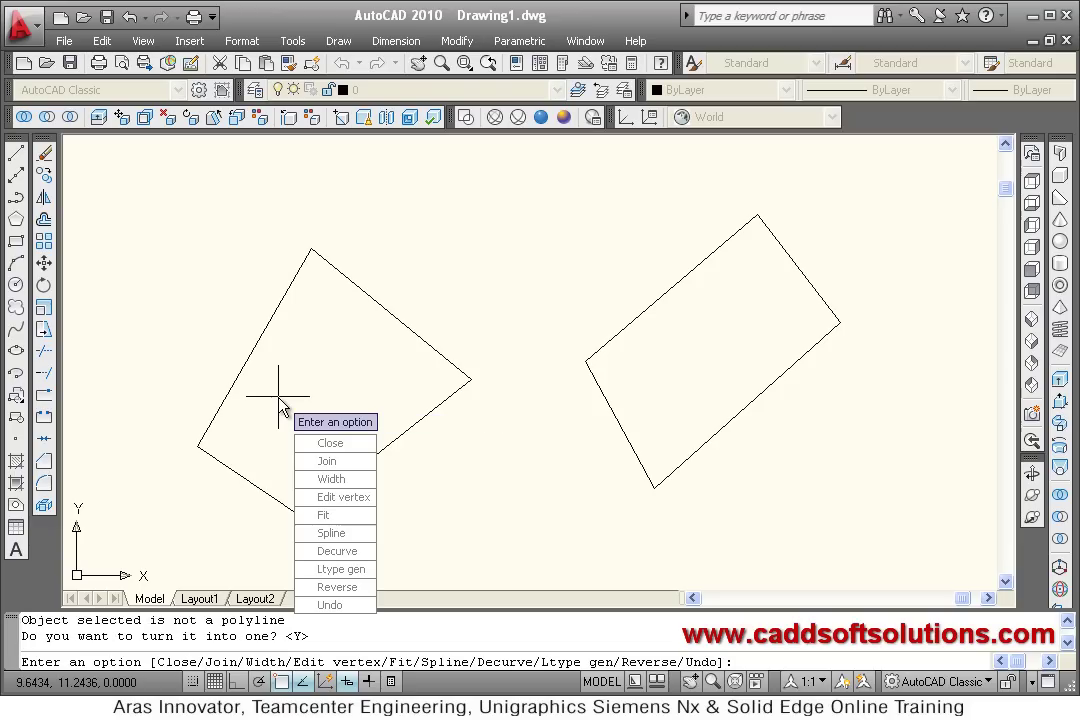
pyautogui.click(348, 462)
pyautogui.click(473, 493)
pyautogui.click(169, 327)
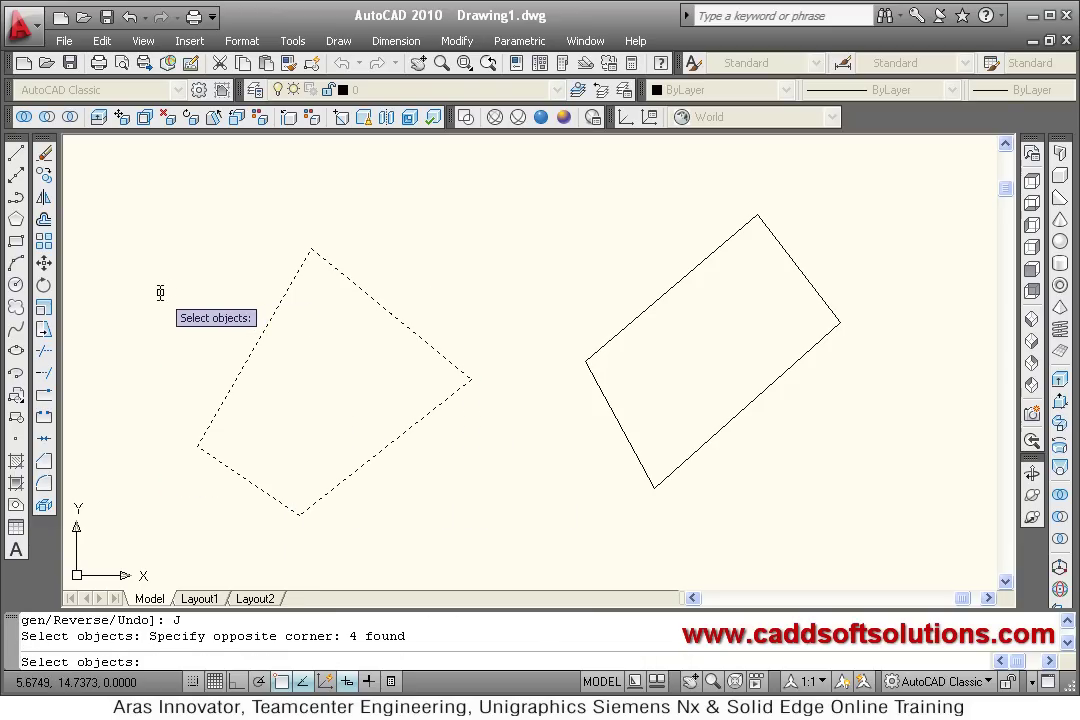
pyautogui.press('Return')
pyautogui.press('Return')
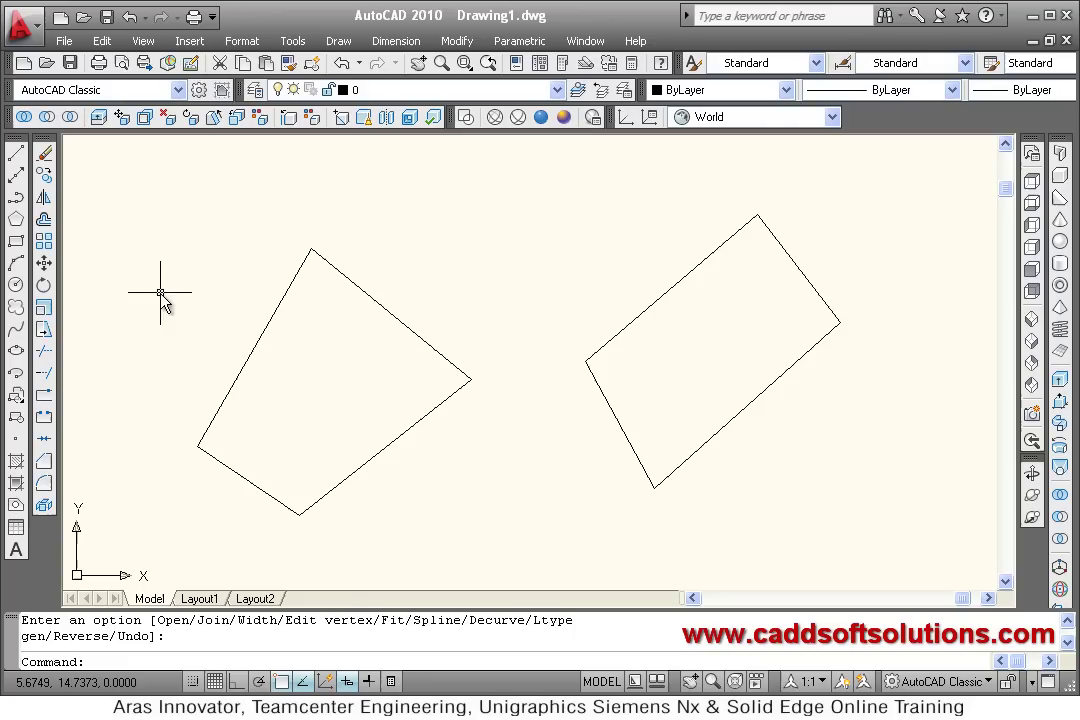
pyautogui.click(211, 425)
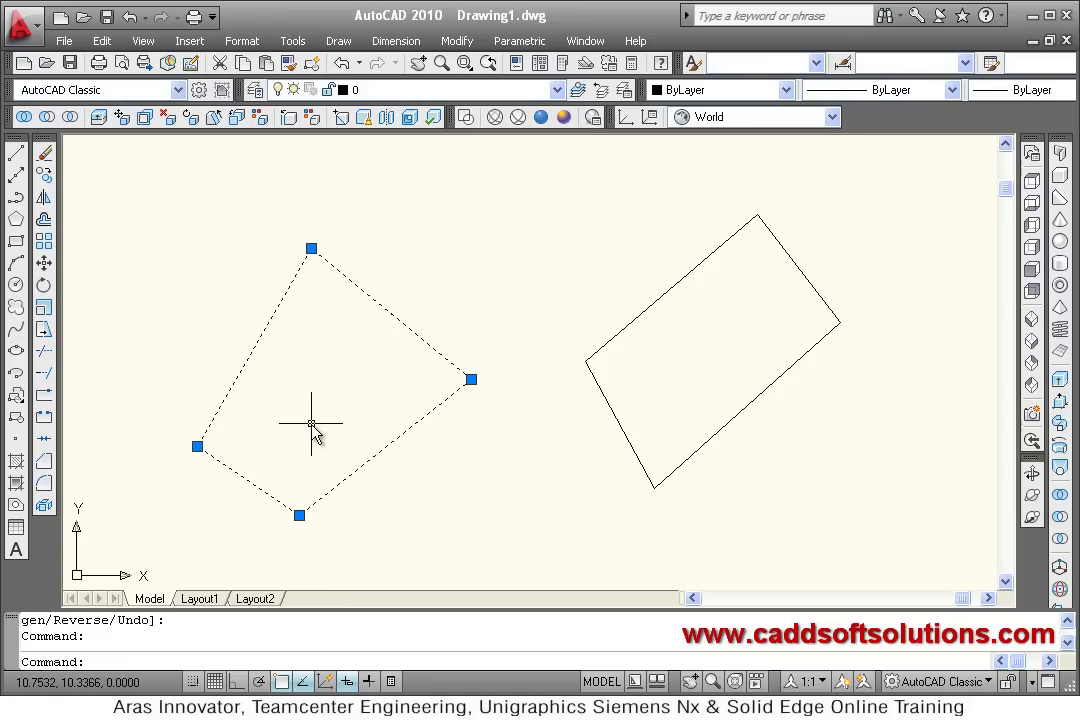
pyautogui.press('Escape')
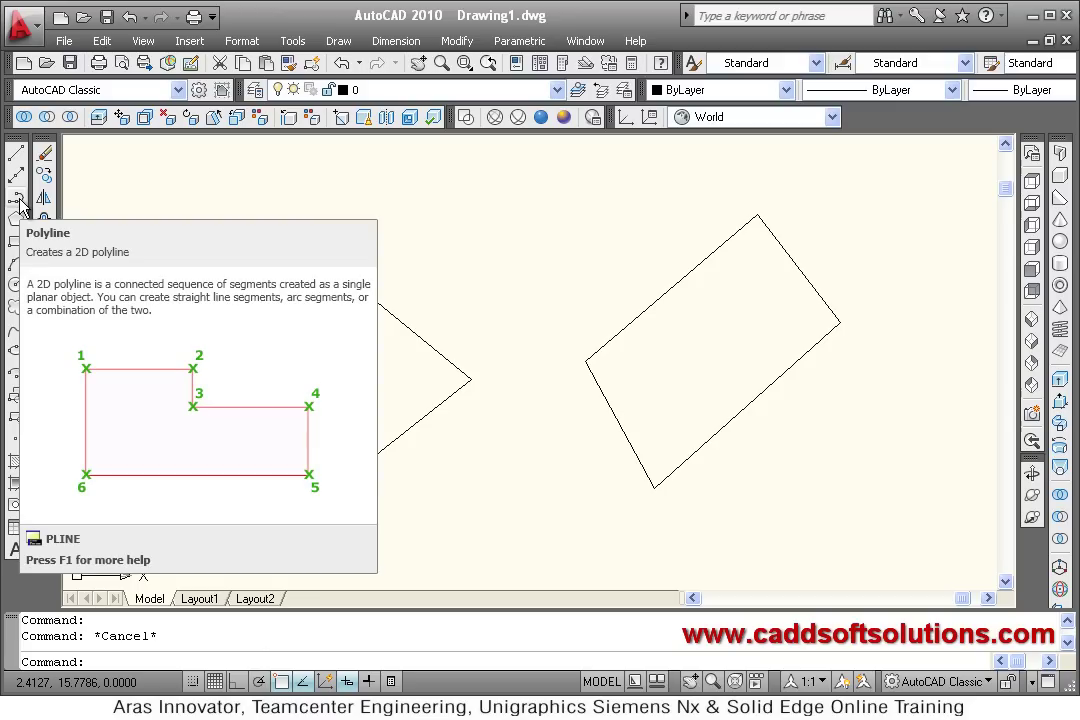
# Step: Erase both outlines with one window drawn across the whole drawing
pyautogui.click(44, 153)
pyautogui.click(877, 166)
pyautogui.click(163, 532)
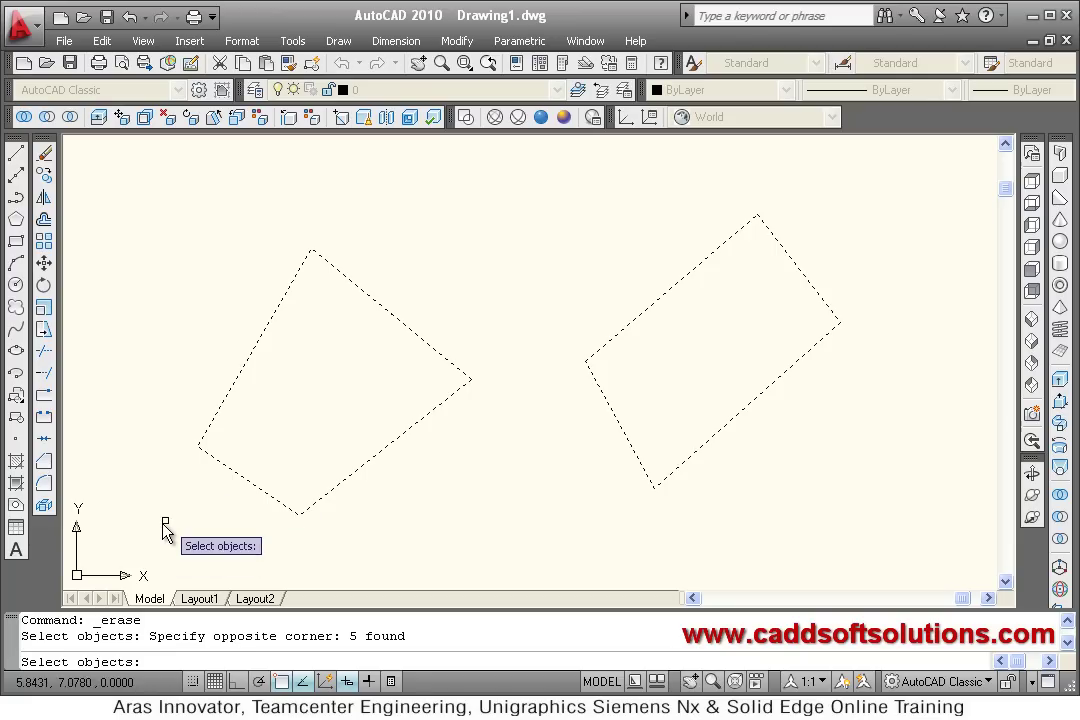
pyautogui.press('Return')
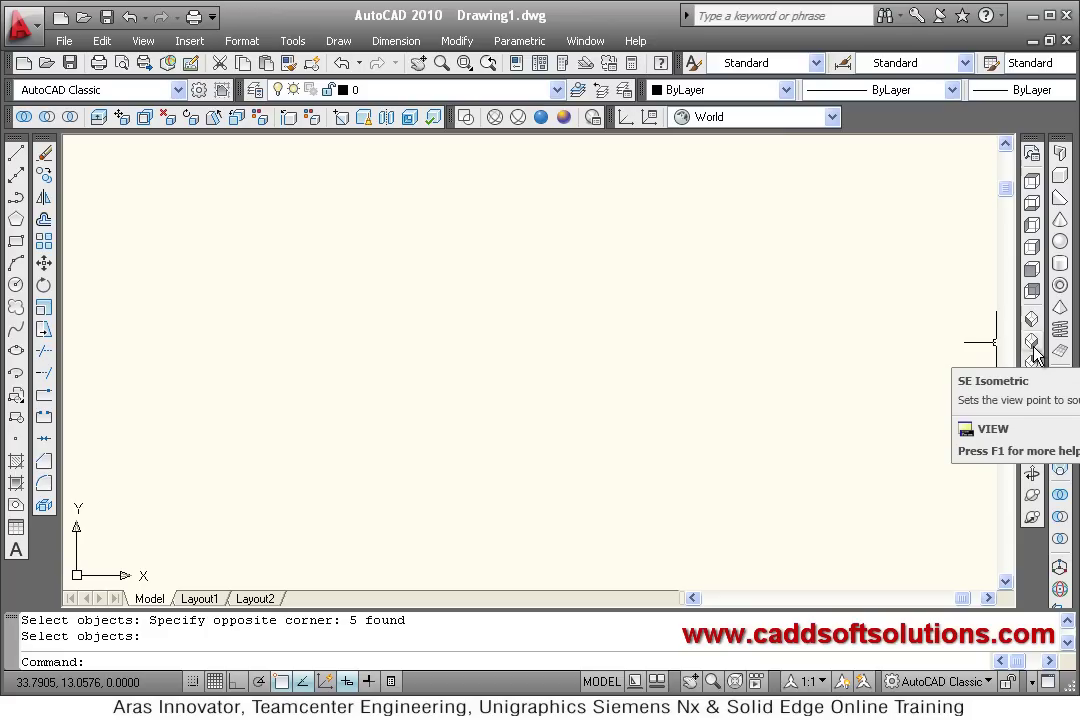
# Step: Switch to SE Isometric with zoom extents, set UCSICON to Noorigin, and make Right the current UCS
pyautogui.click(1033, 346)
pyautogui.middleClick(487, 435)
pyautogui.middleClick(487, 435)
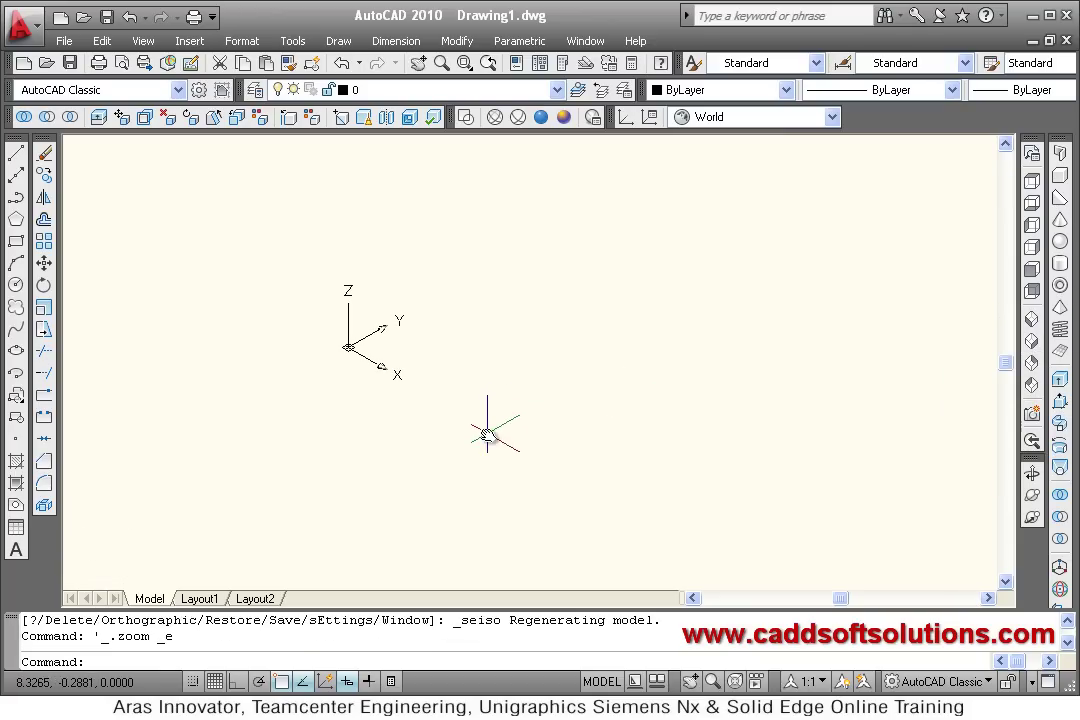
pyautogui.write('ucsicon')
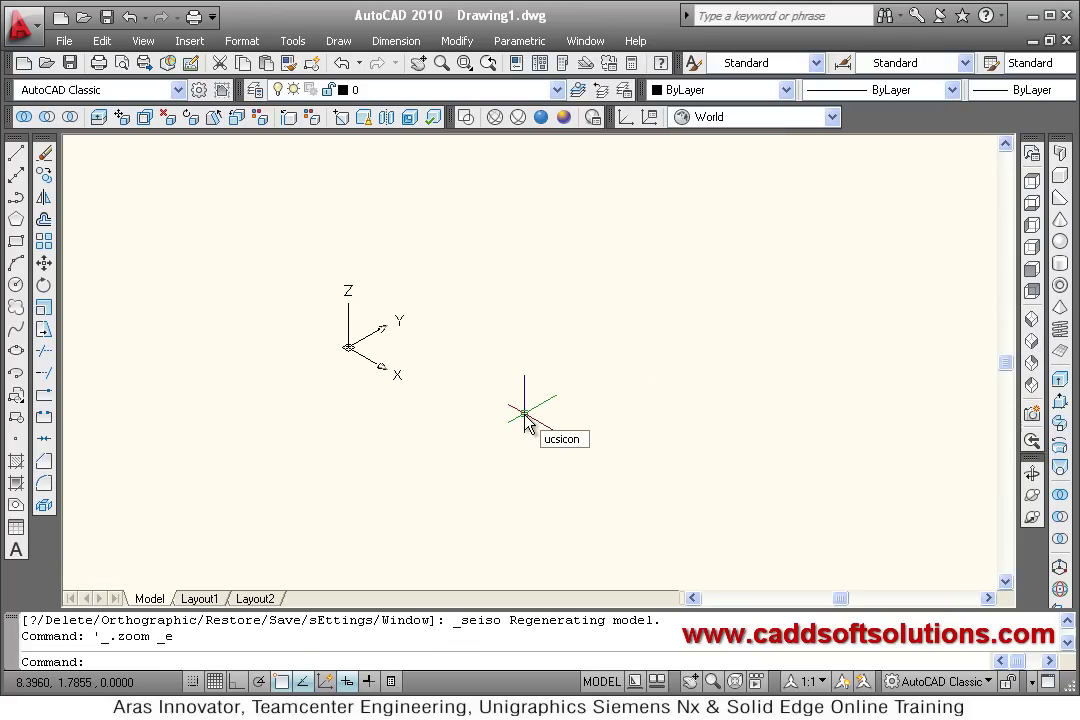
pyautogui.press('Return')
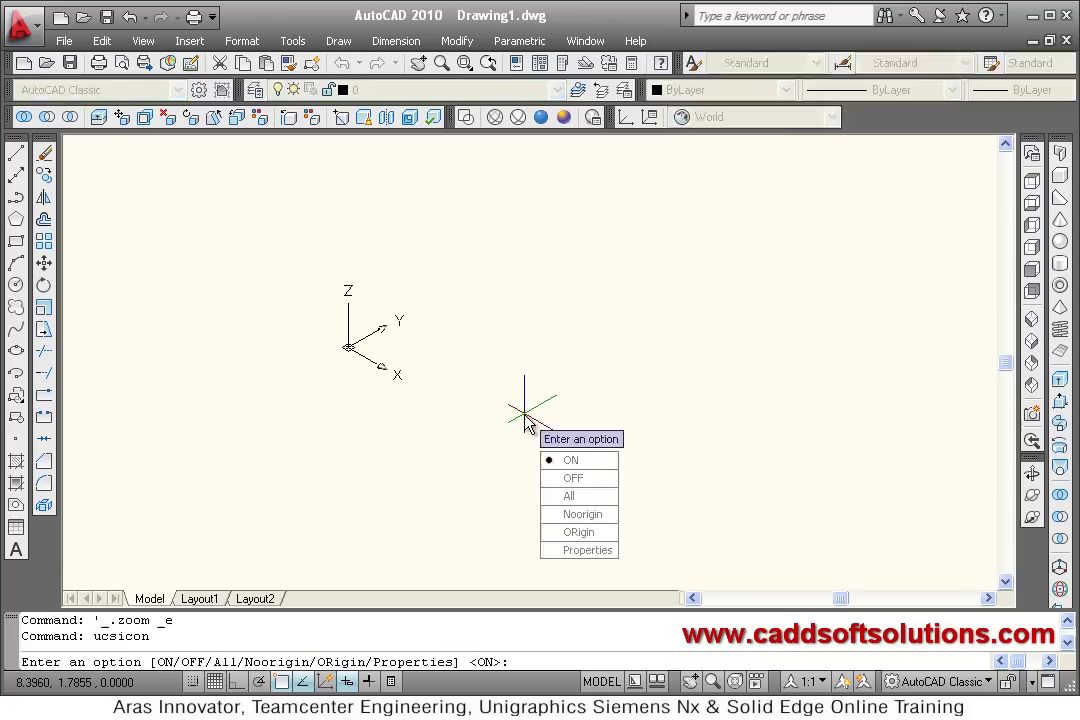
pyautogui.click(583, 514)
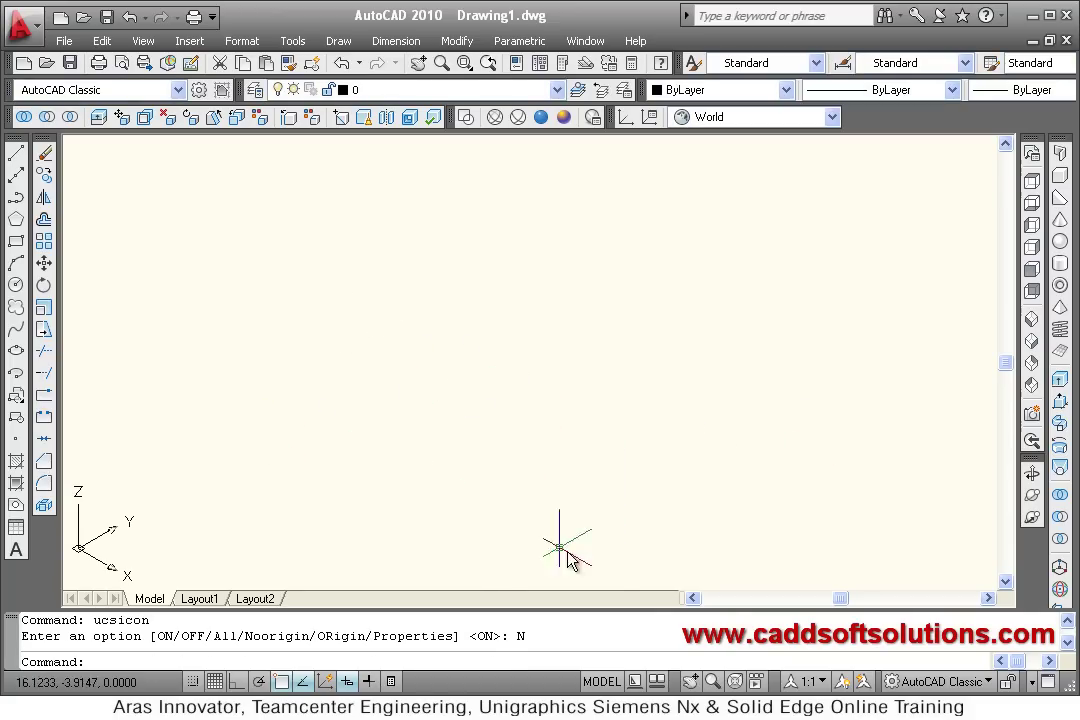
pyautogui.click(712, 117)
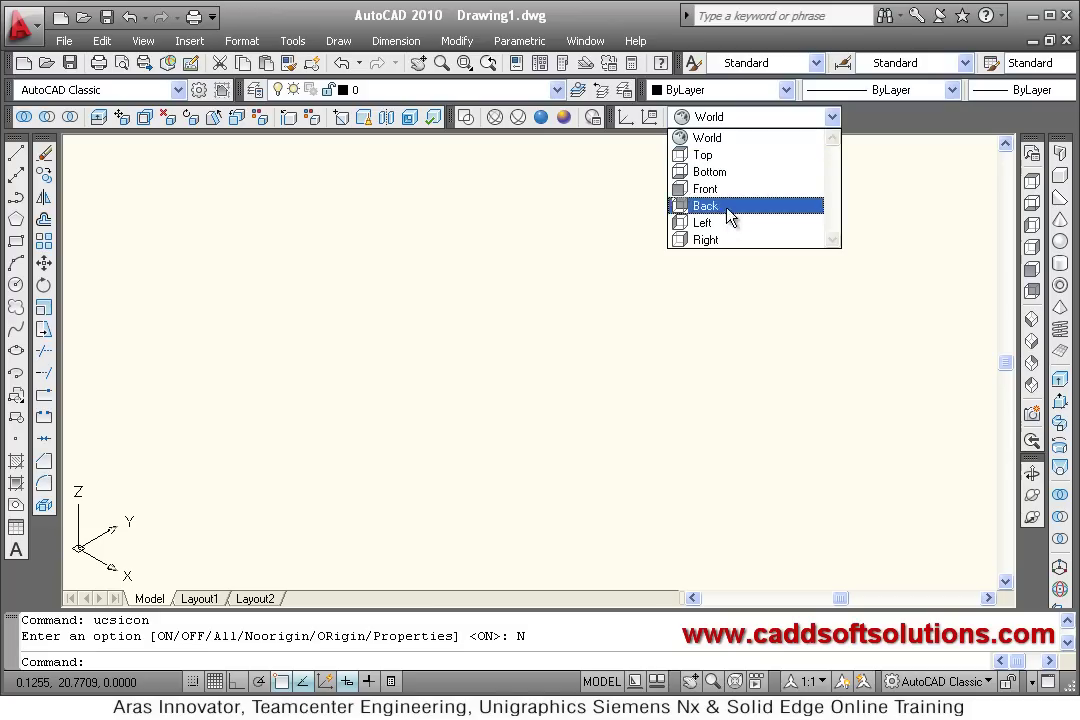
pyautogui.click(722, 240)
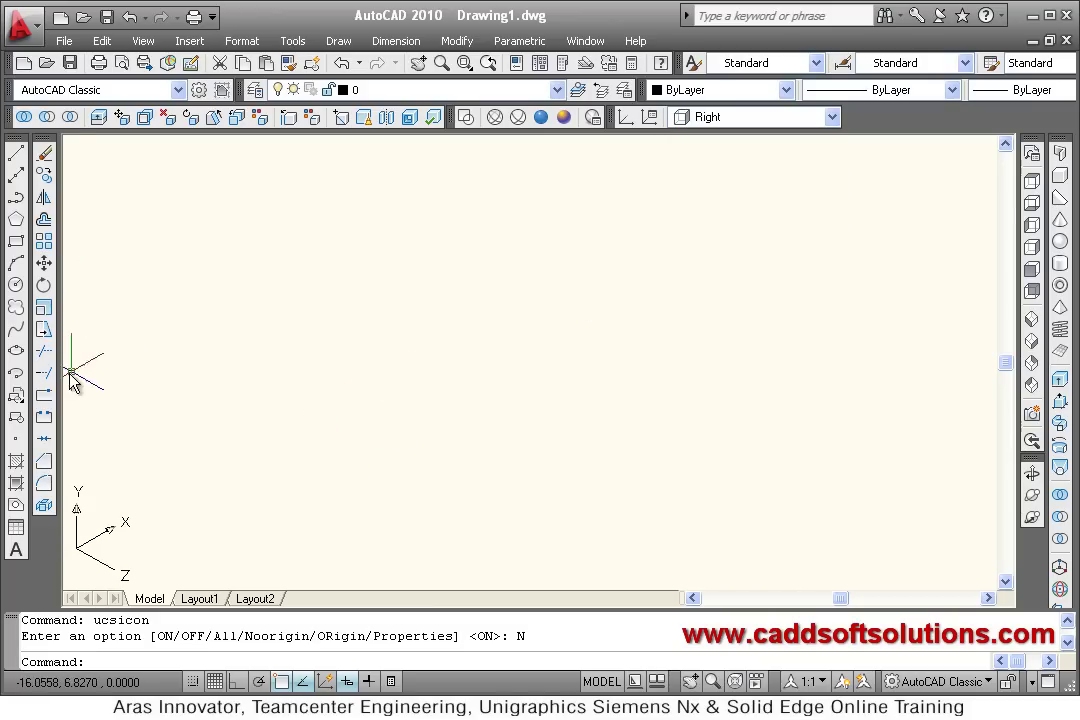
# Step: Draw a small circle on the Right plane
pyautogui.click(16, 286)
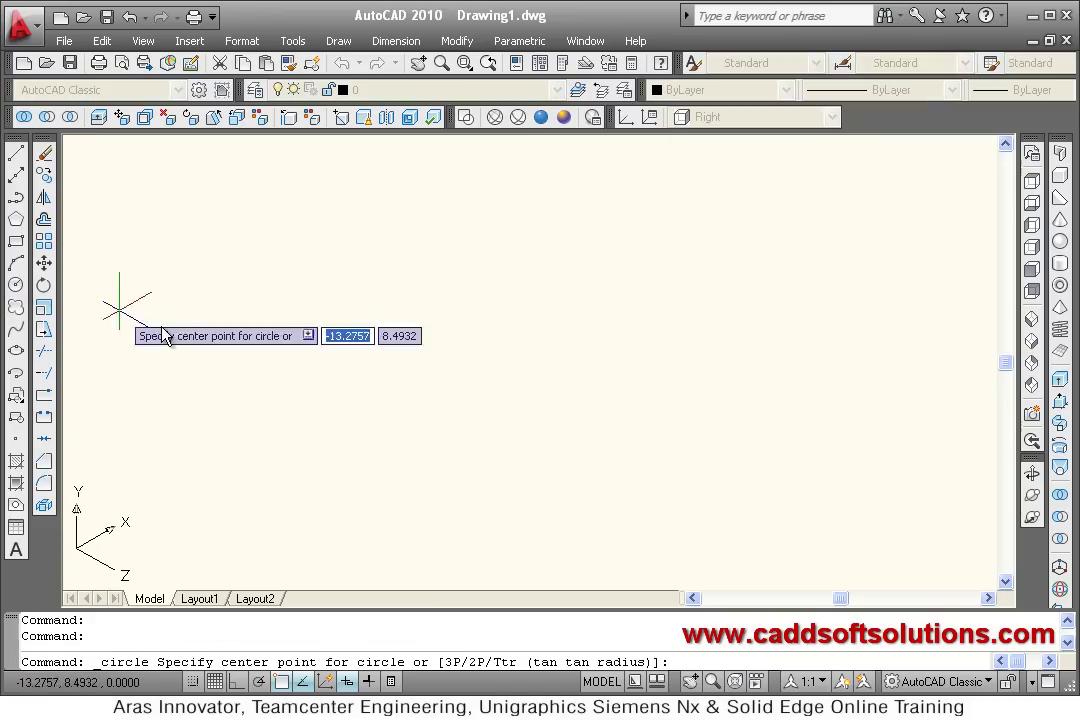
pyautogui.click(348, 422)
pyautogui.click(358, 466)
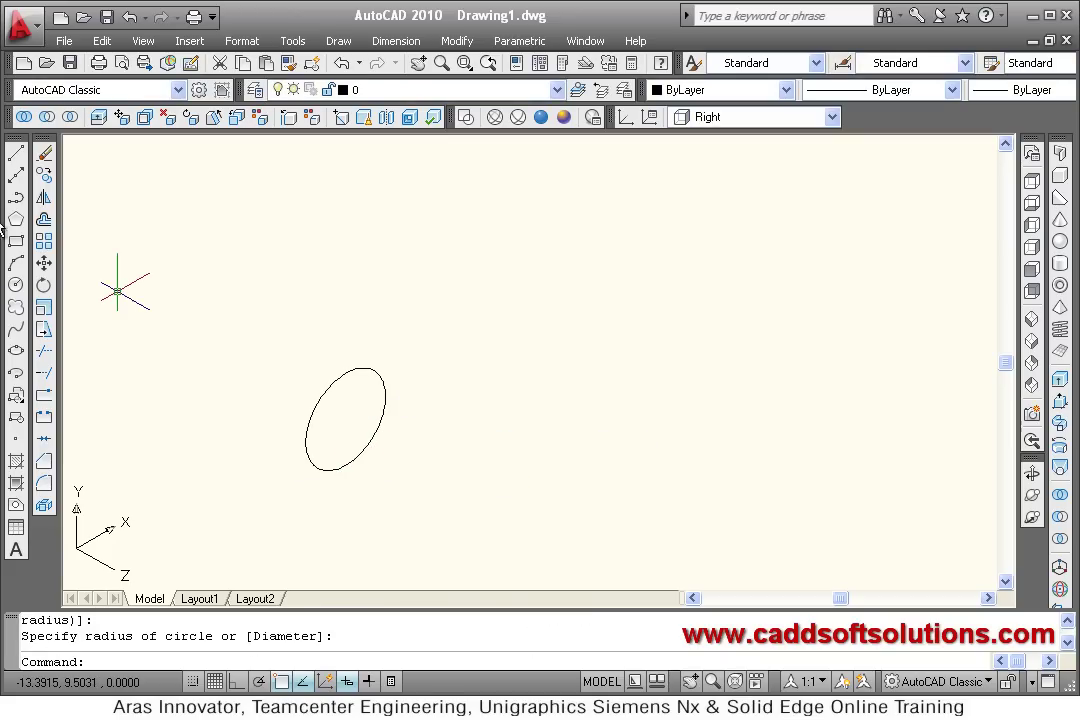
# Step: With Ortho on, draw a line from the circle centre running sideways then straight up
pyautogui.click(16, 153)
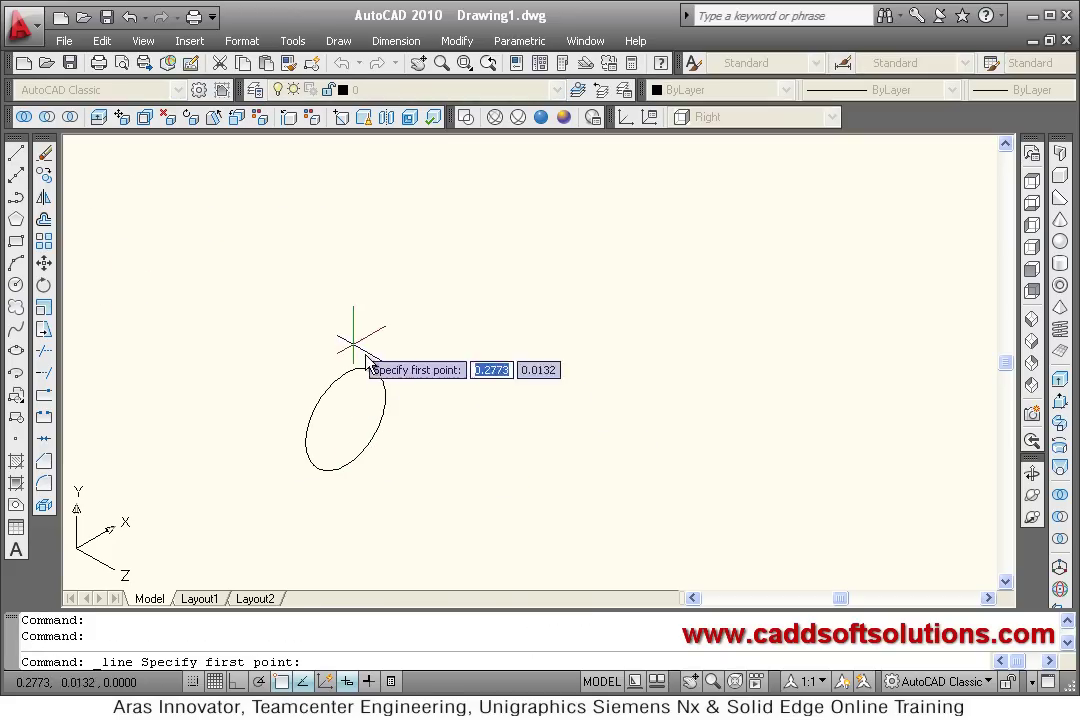
pyautogui.click(346, 418)
pyautogui.press('F8')
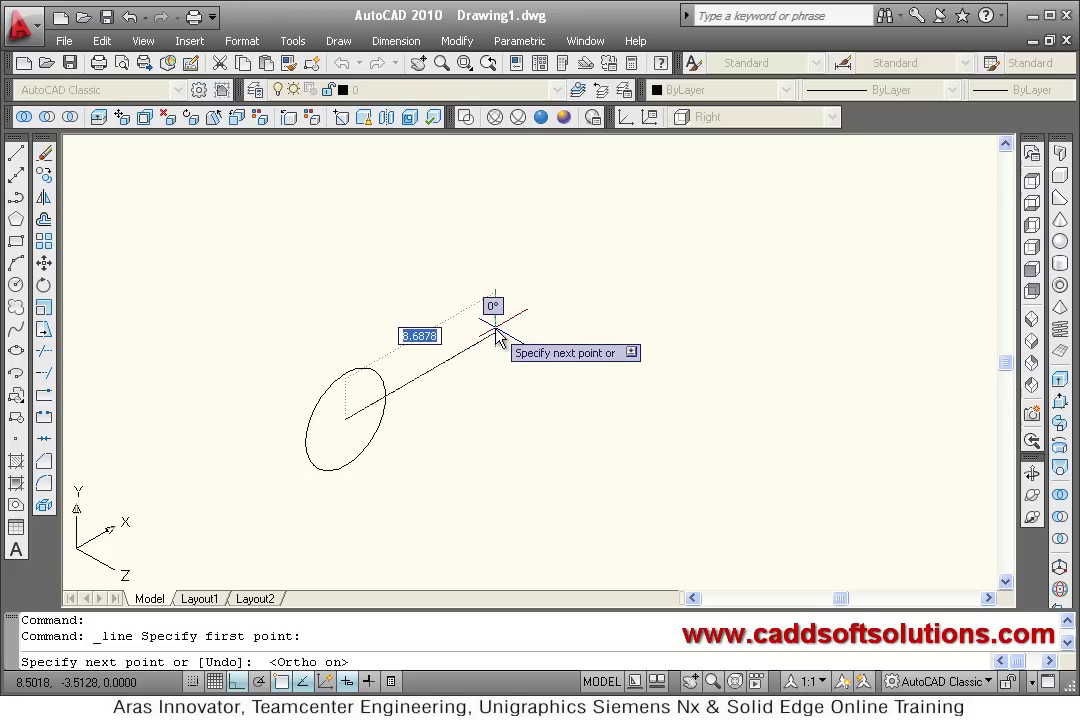
pyautogui.click(469, 351)
pyautogui.click(464, 230)
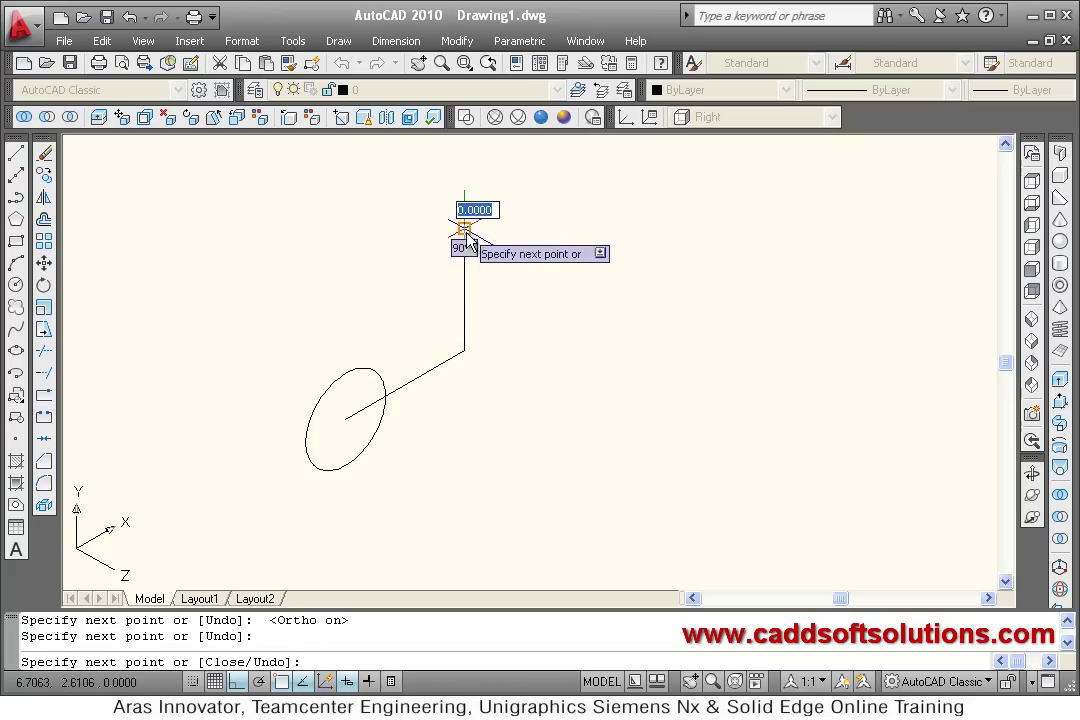
pyautogui.press('Return')
pyautogui.scroll(2, 580, 190)
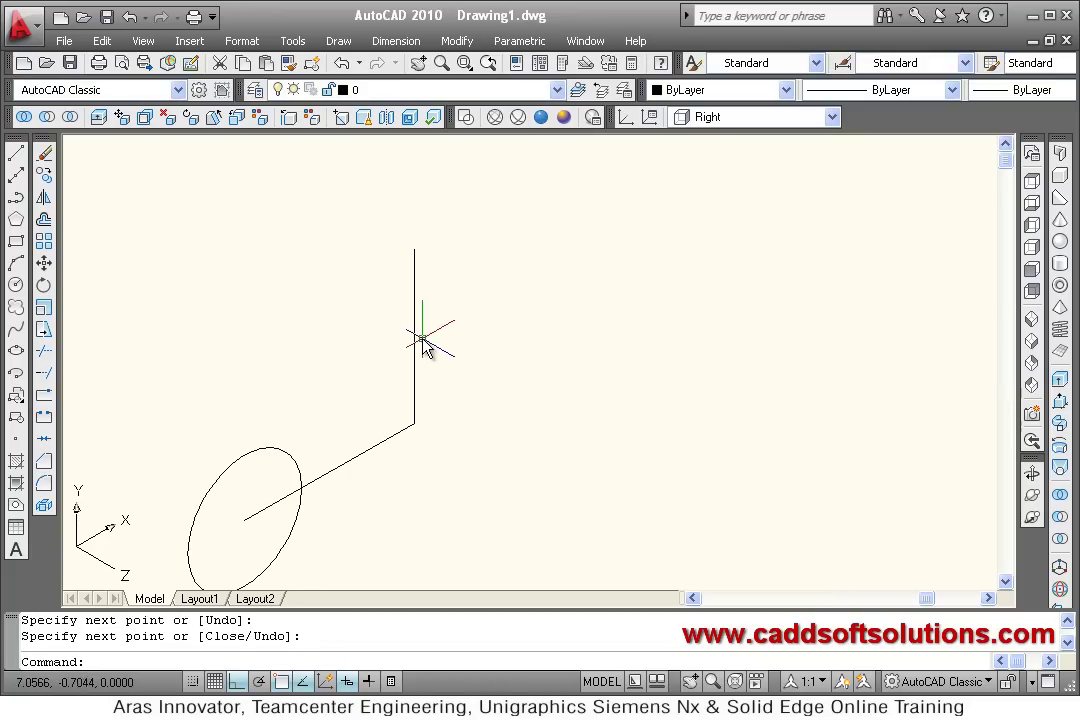
pyautogui.moveTo(400, 478); pyautogui.dragTo(434, 441, button='middle')
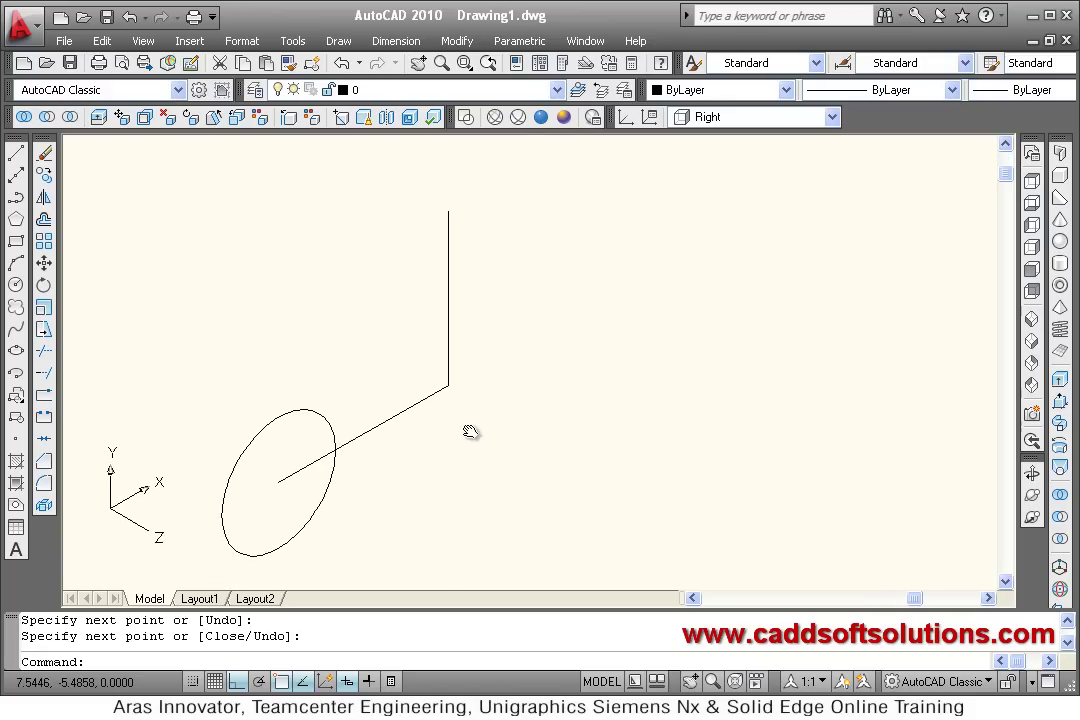
# Step: Apply the Conceptual visual style, zoom out, and start the Revolve command
pyautogui.click(564, 118)
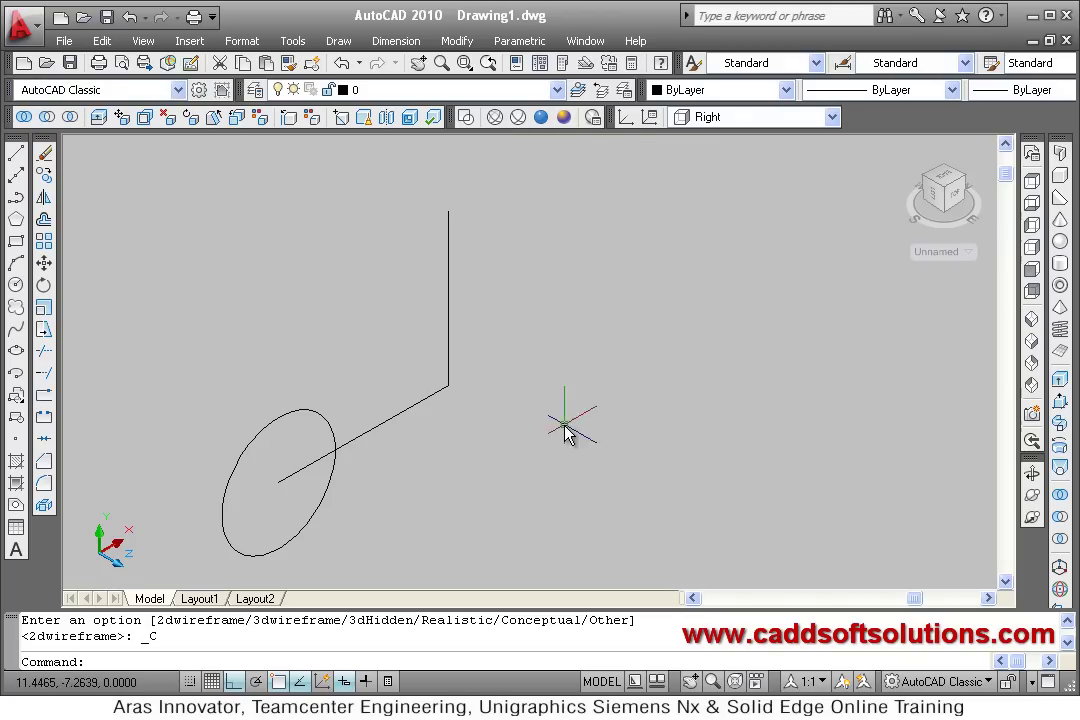
pyautogui.scroll(-3, 578, 453)
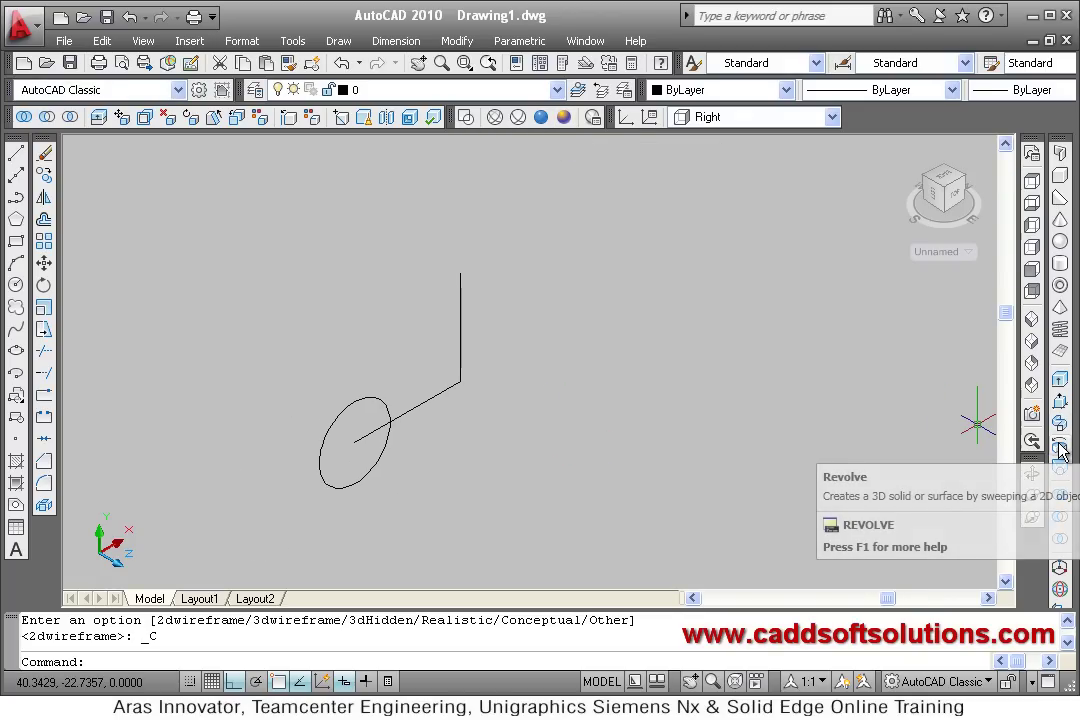
pyautogui.click(1060, 447)
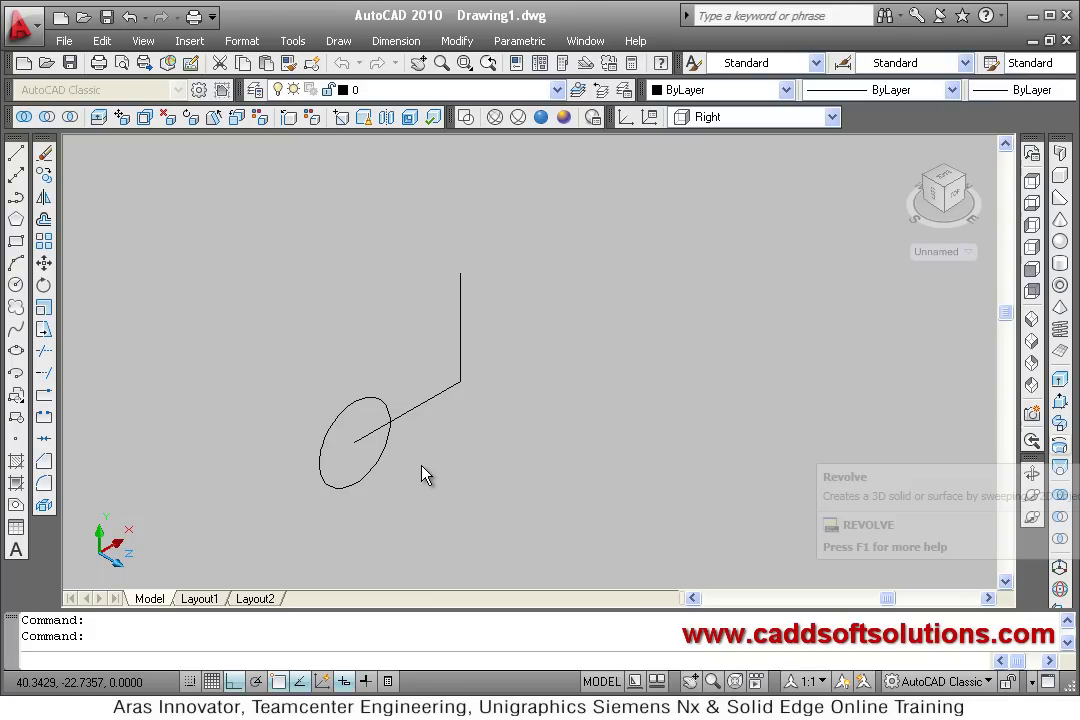
pyautogui.click(372, 478)
pyautogui.press('Return')
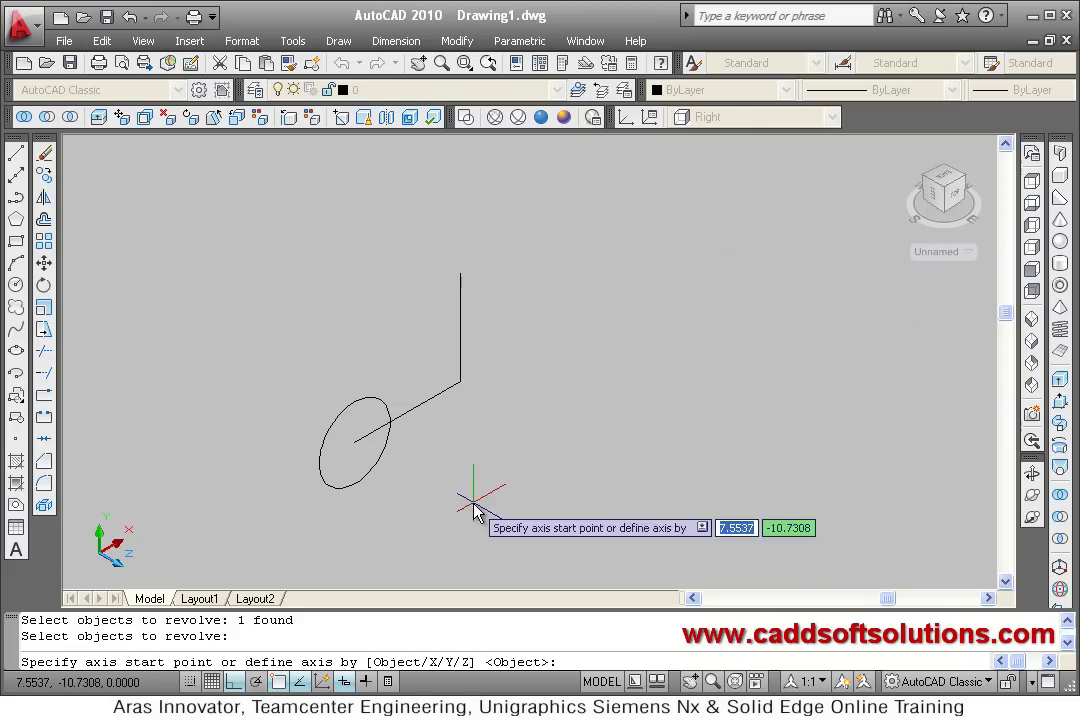
pyautogui.click(463, 282)
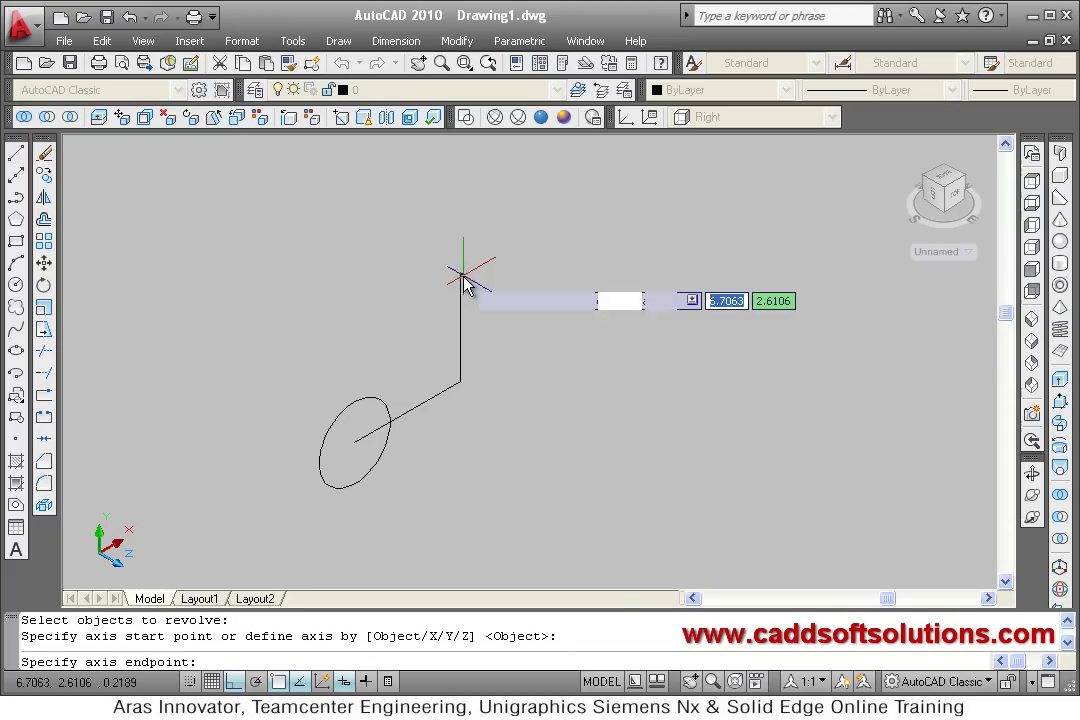
pyautogui.click(465, 388)
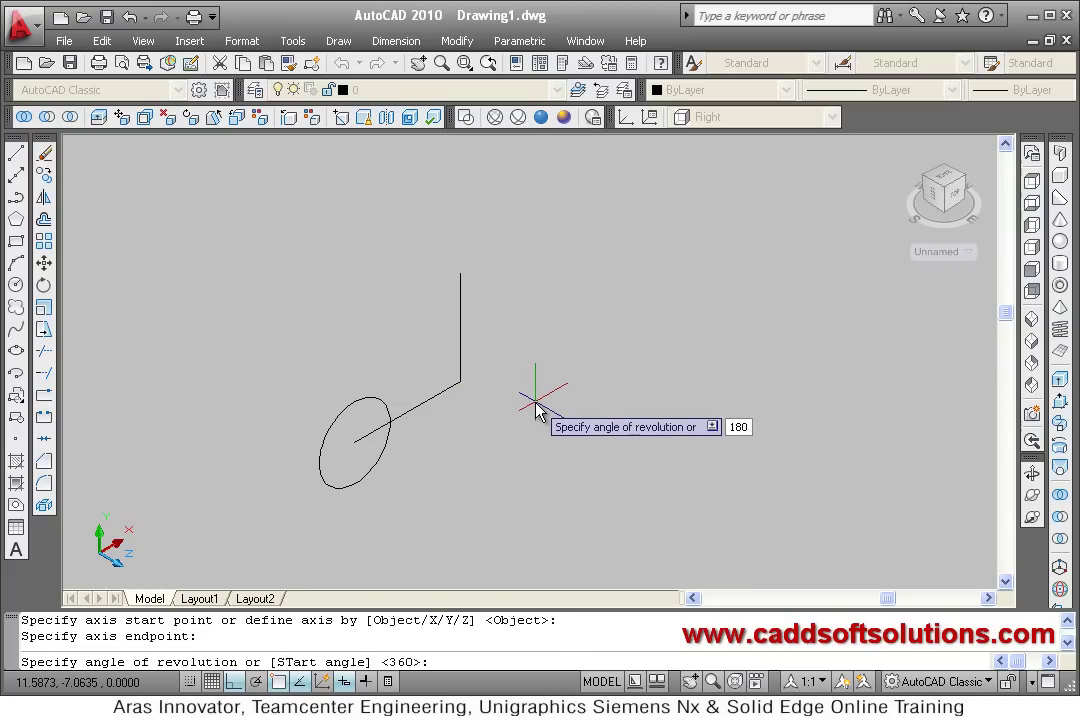
pyautogui.press('Return')
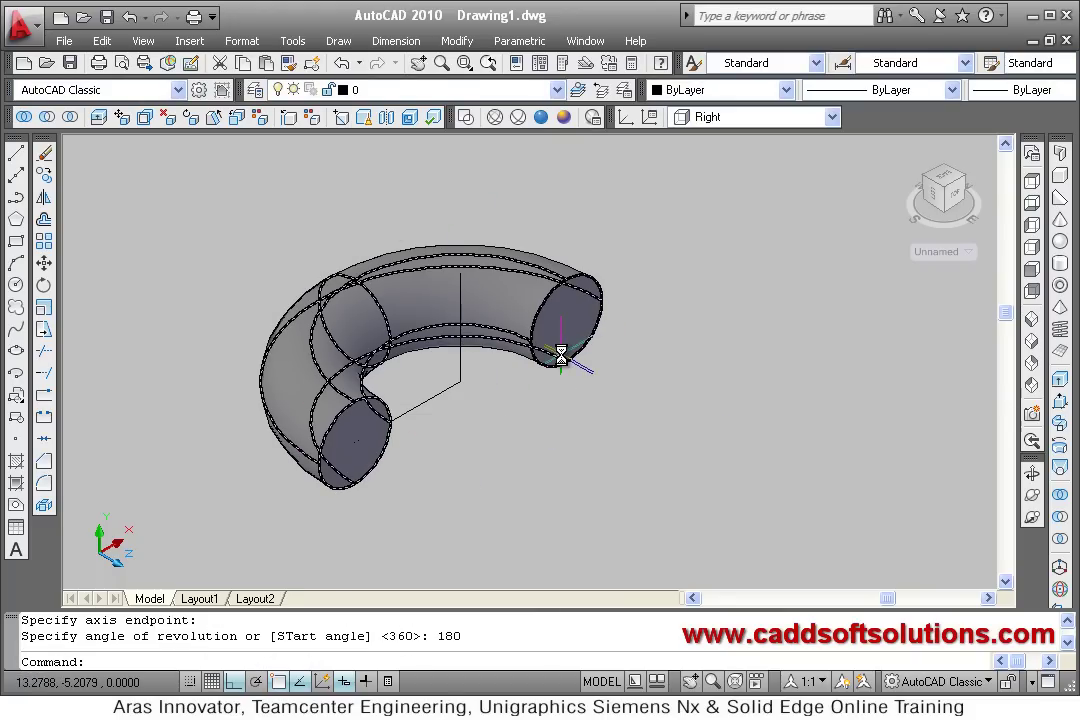
pyautogui.write('u')
pyautogui.press('Return')
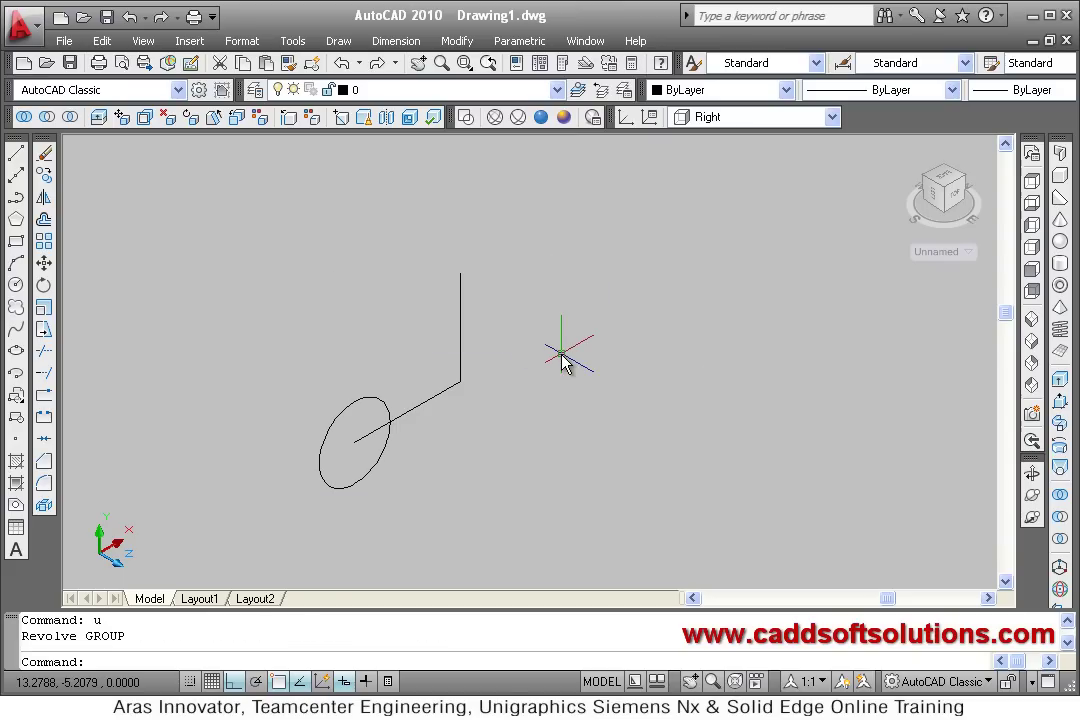
pyautogui.click(1061, 451)
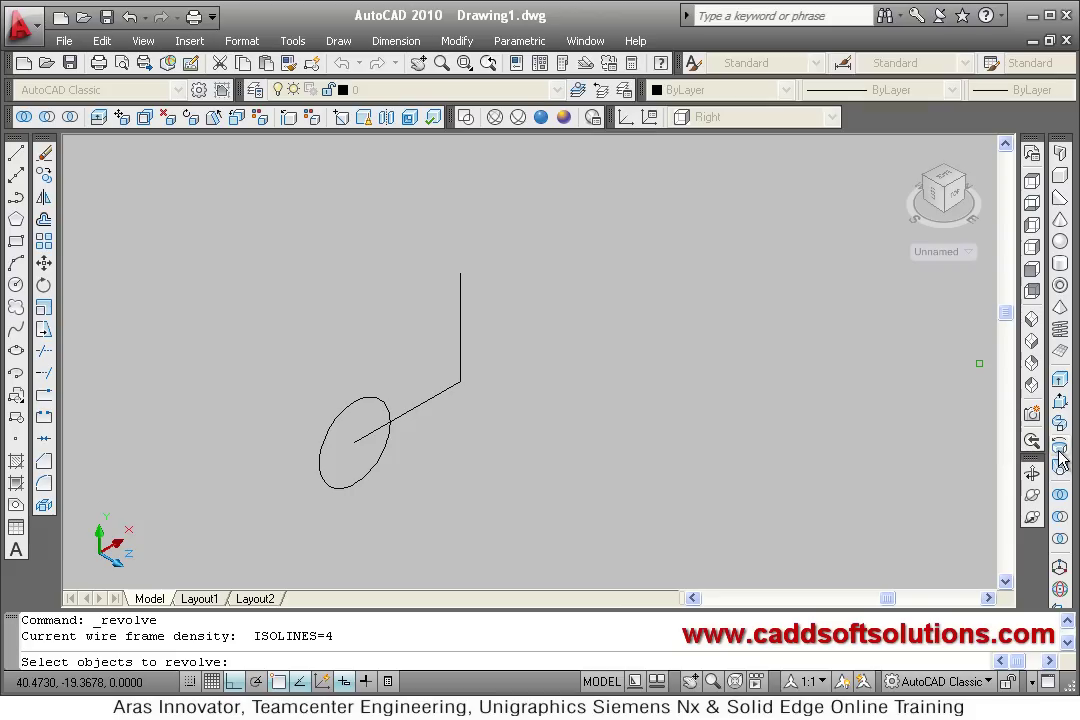
pyautogui.click(378, 471)
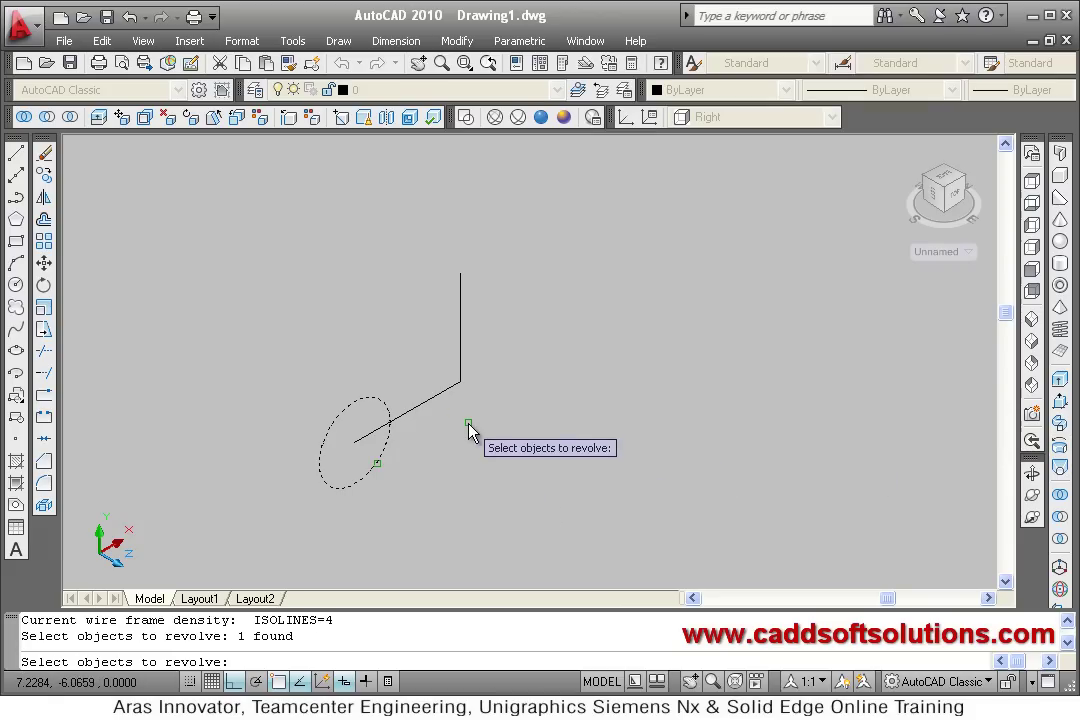
pyautogui.press('Return')
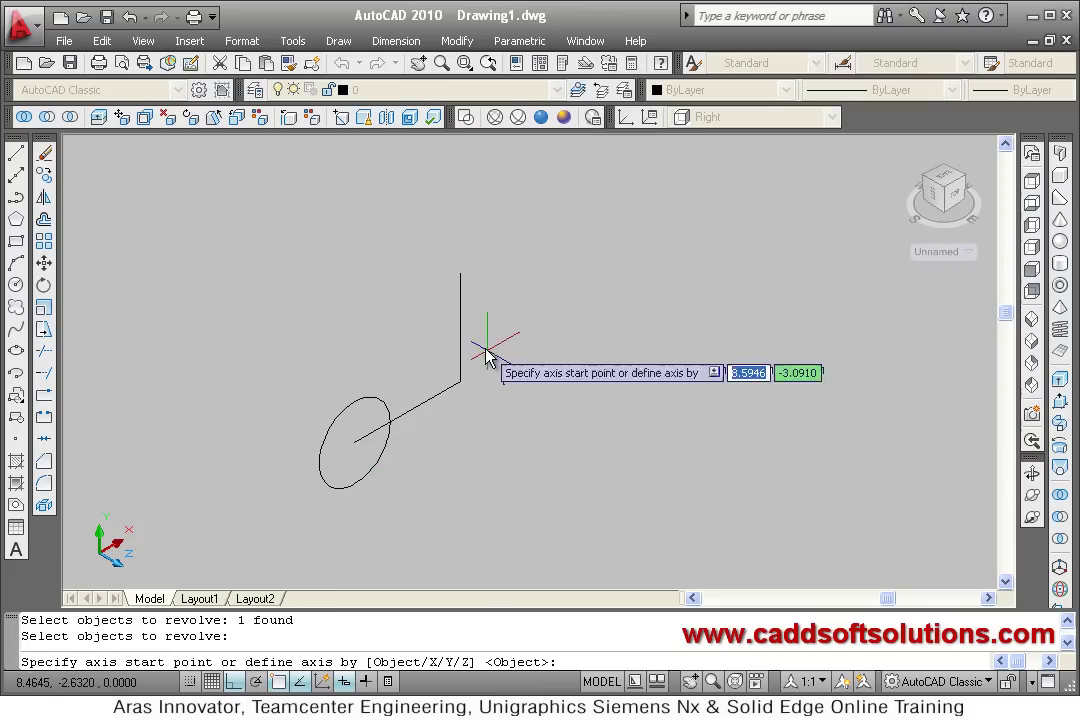
pyautogui.click(460, 274)
pyautogui.click(460, 381)
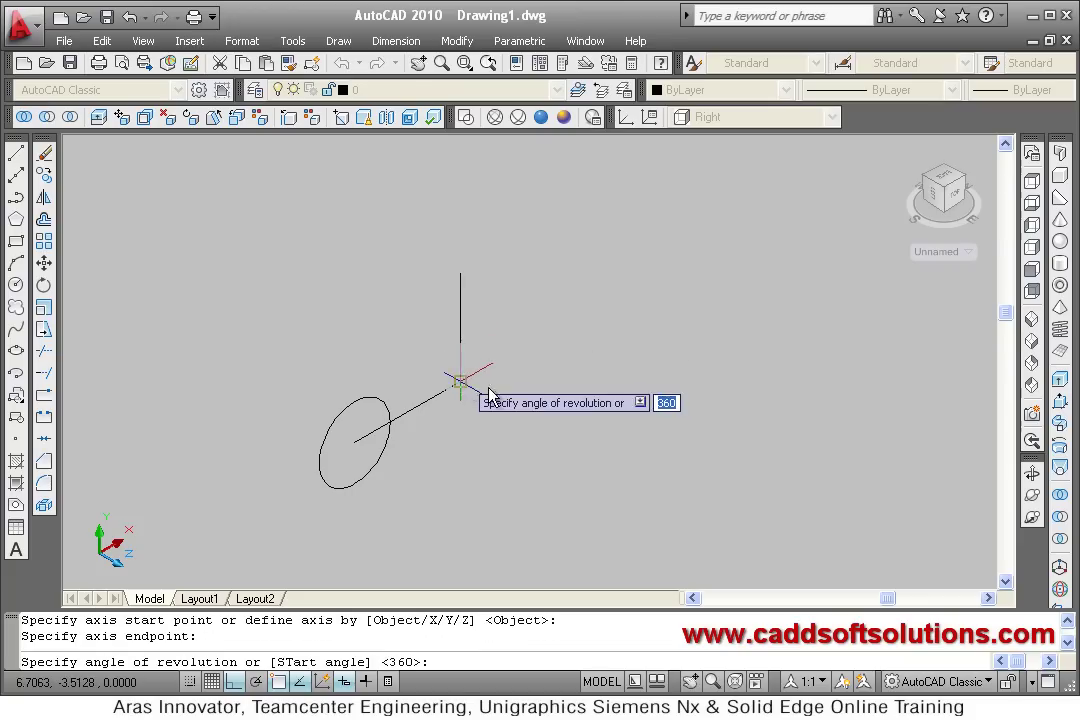
pyautogui.press('Return')
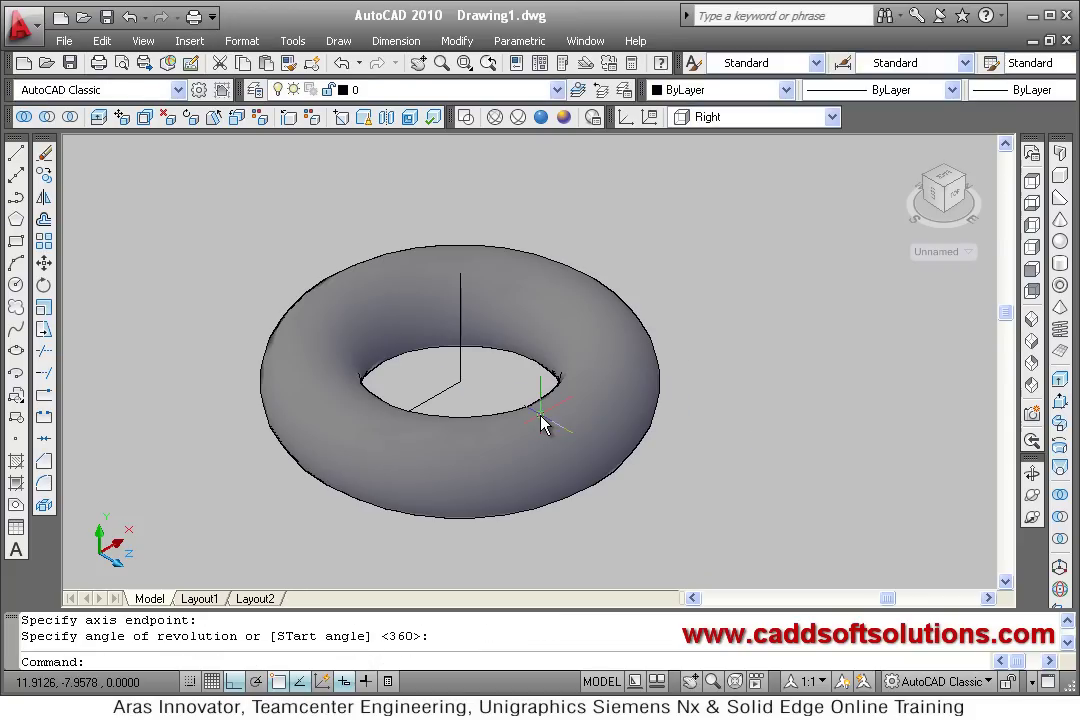
pyautogui.keyDown('shift'); pyautogui.moveTo(531, 430); pyautogui.dragTo(373, 421, button='middle'); pyautogui.keyUp('shift')
pyautogui.click(524, 452)
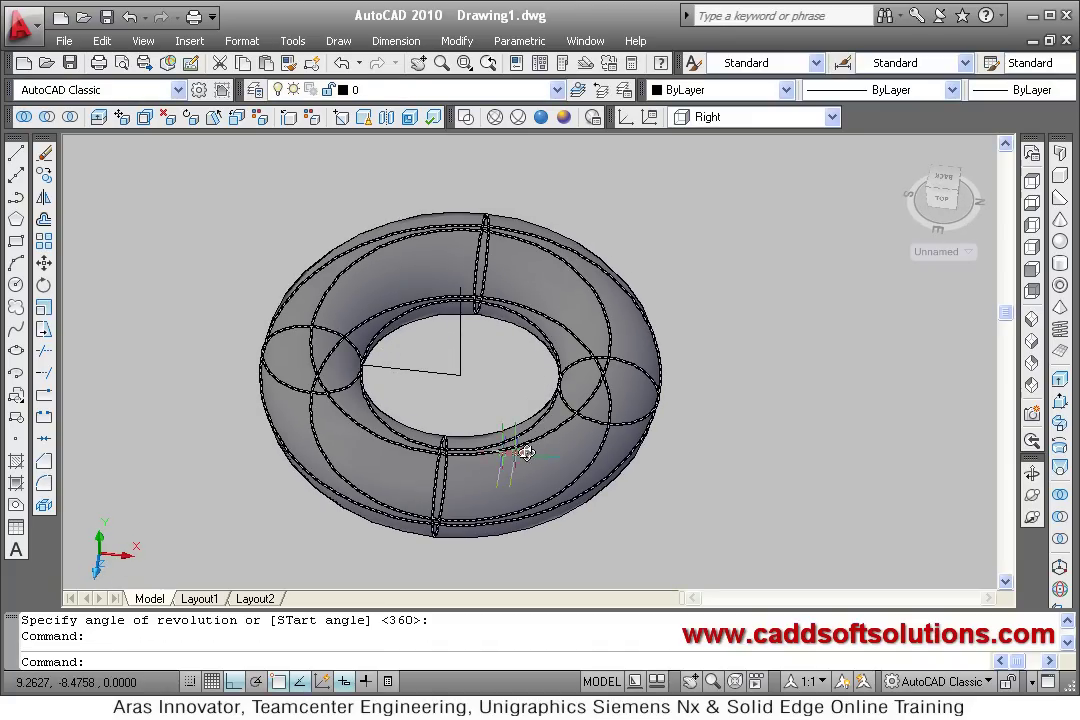
pyautogui.press('Escape')
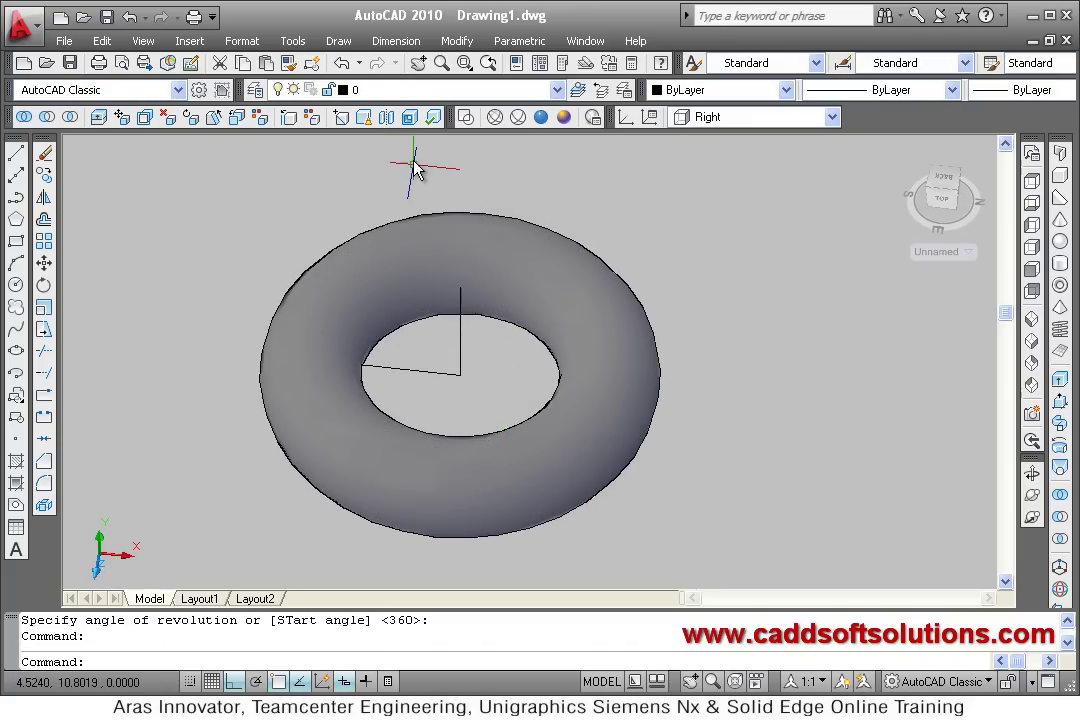
pyautogui.click(341, 63)
pyautogui.click(341, 63)
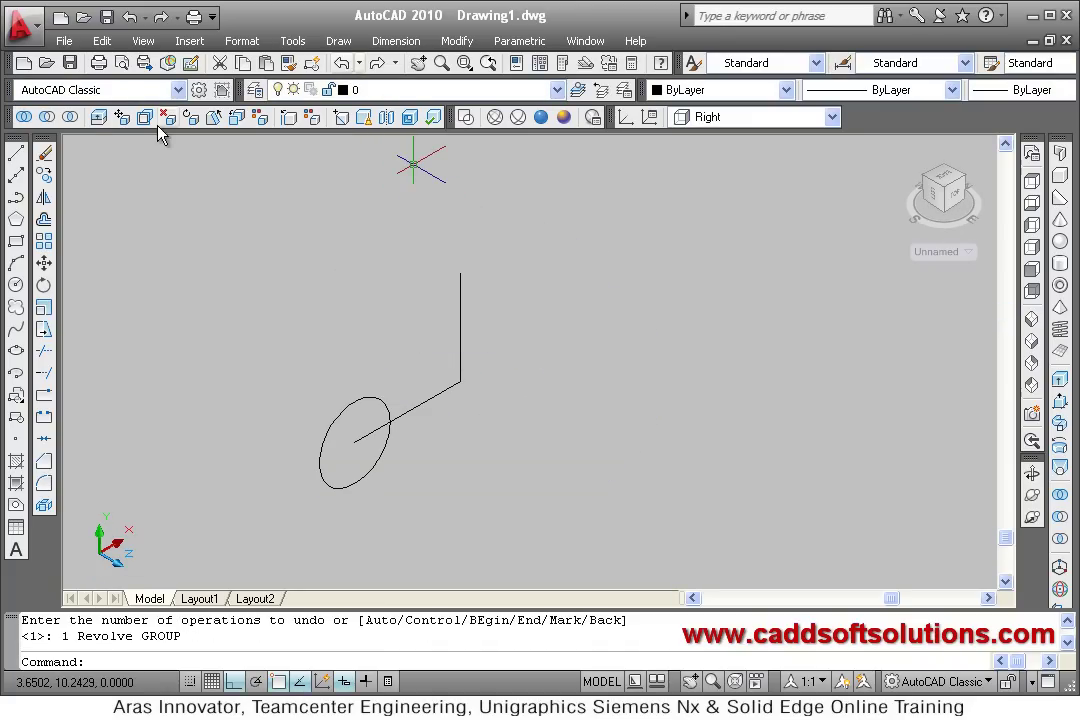
# Step: Erase the old ellipse and path with a crossing window
pyautogui.click(44, 152)
pyautogui.click(522, 178)
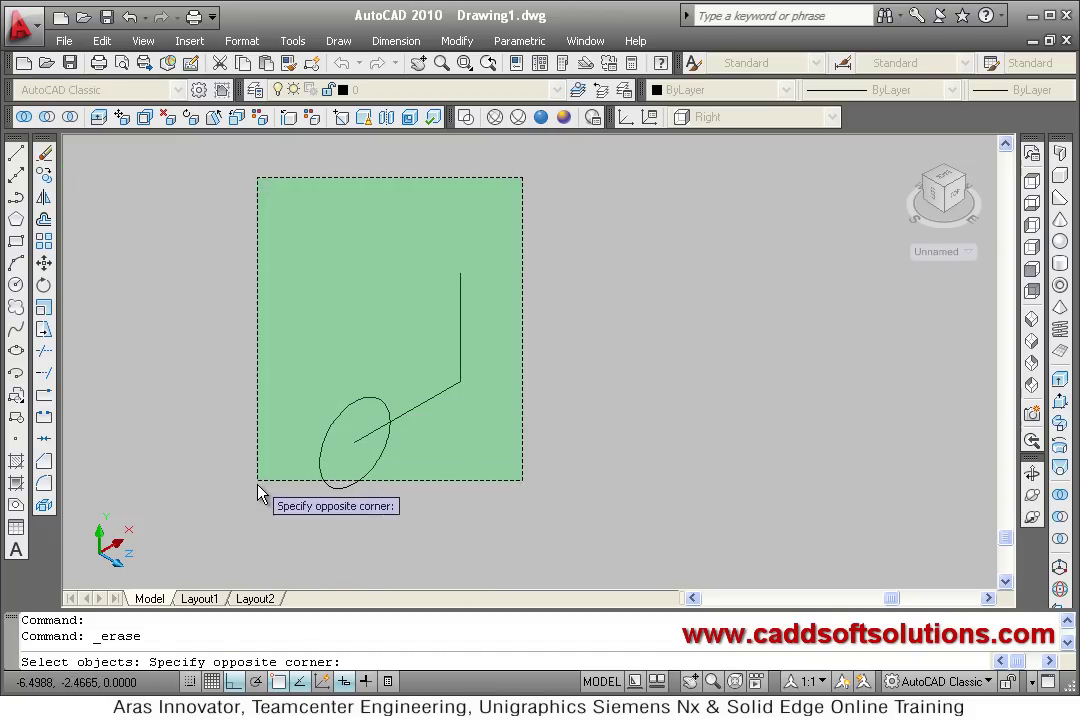
pyautogui.click(258, 491)
pyautogui.press('Return')
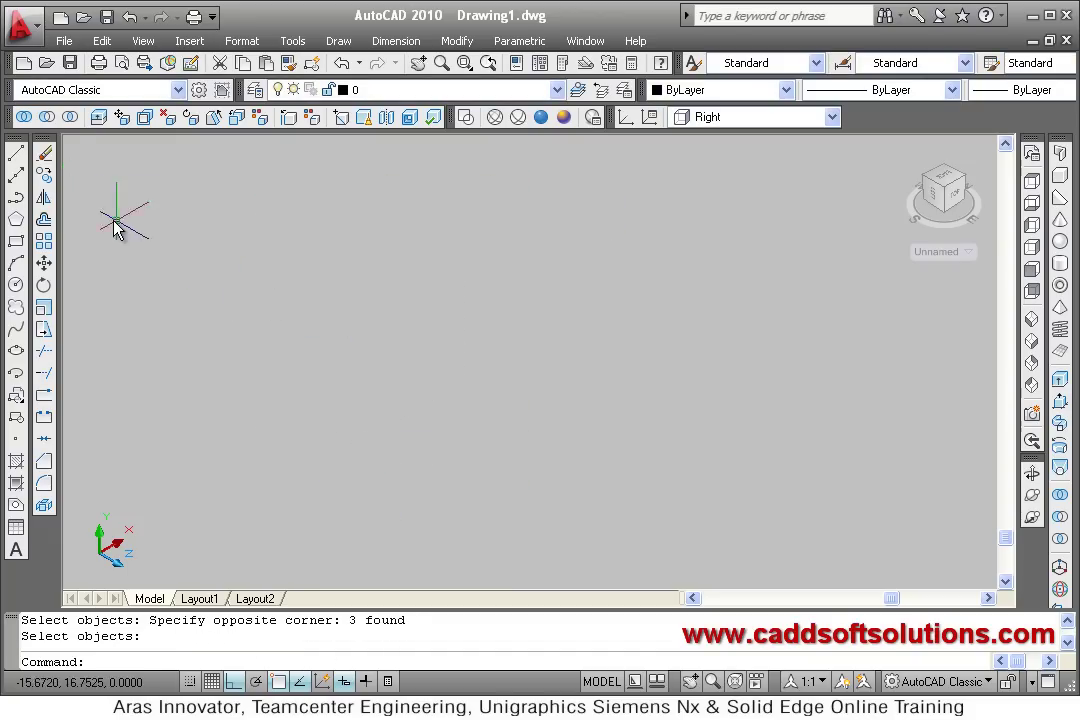
# Step: Start the L-shaped polyline profile with its base, tall edge and top step, undoing a wrong segment
pyautogui.click(15, 198)
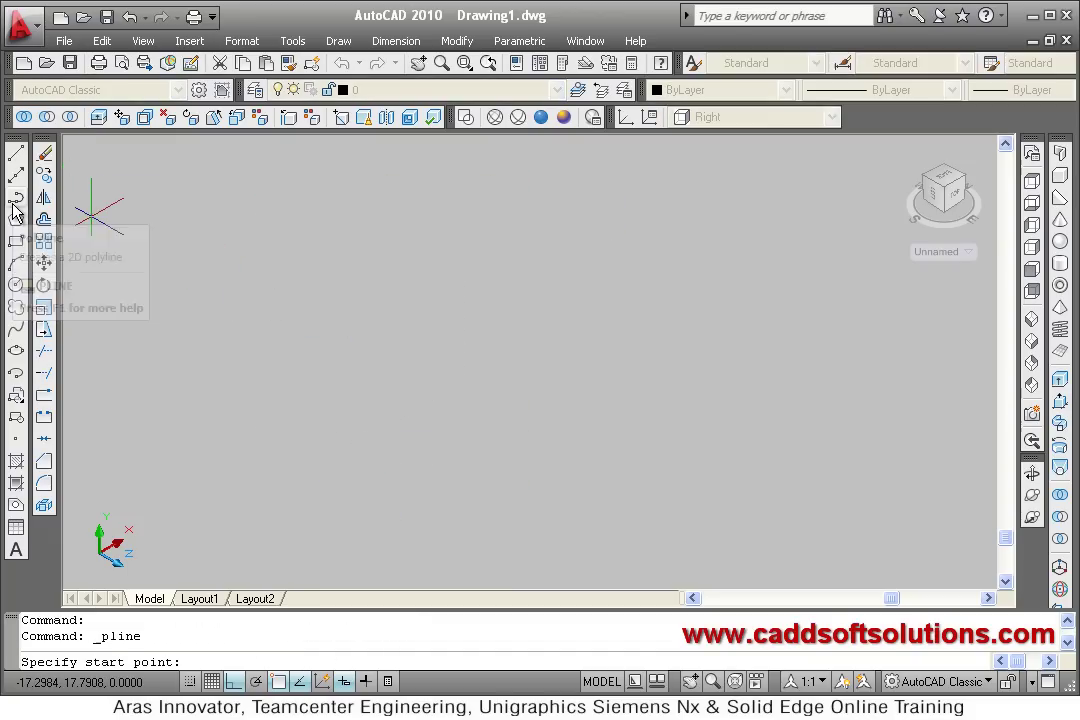
pyautogui.click(290, 523)
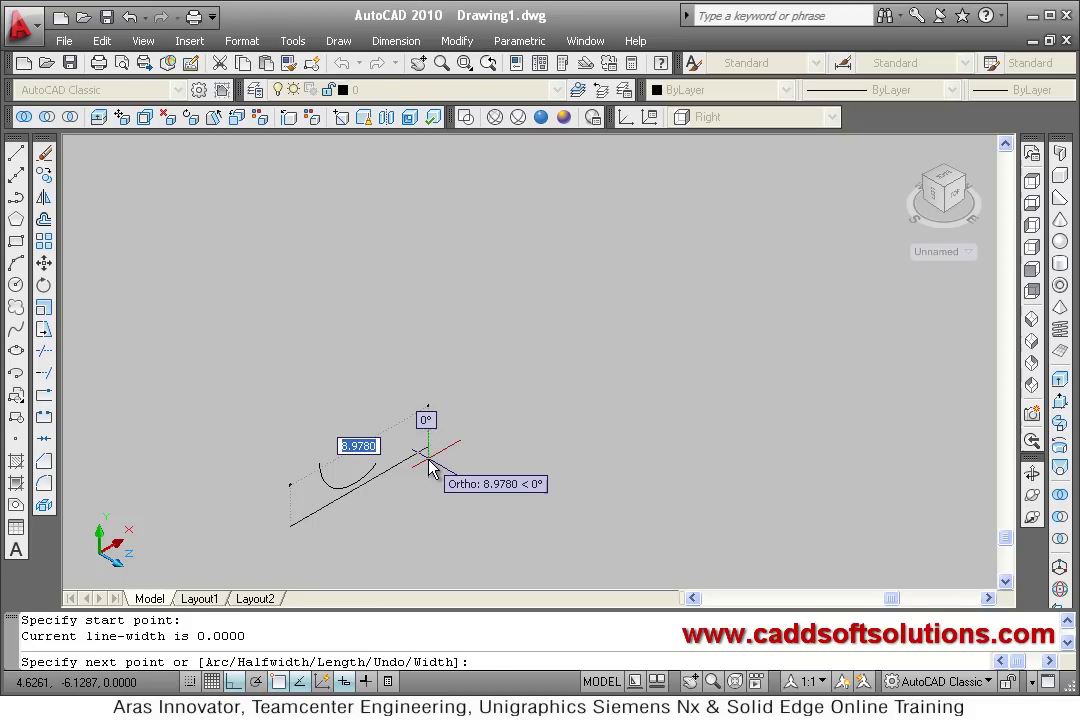
pyautogui.click(428, 447)
pyautogui.click(389, 284)
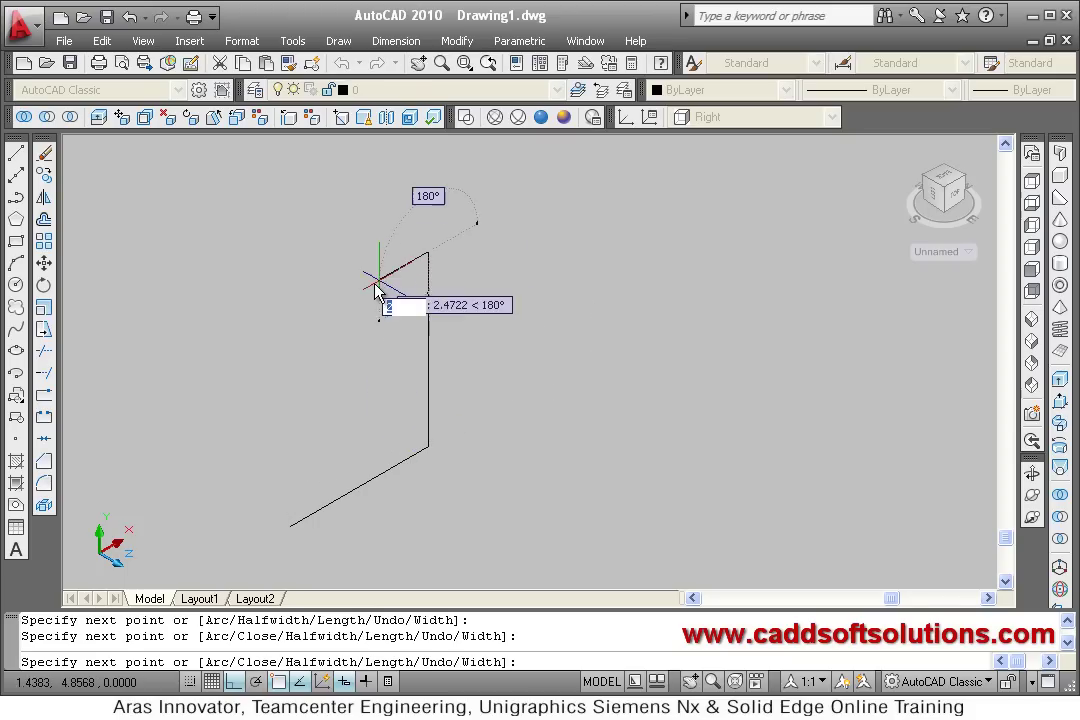
pyautogui.click(372, 285)
pyautogui.click(370, 490)
pyautogui.write('u')
pyautogui.press('Return')
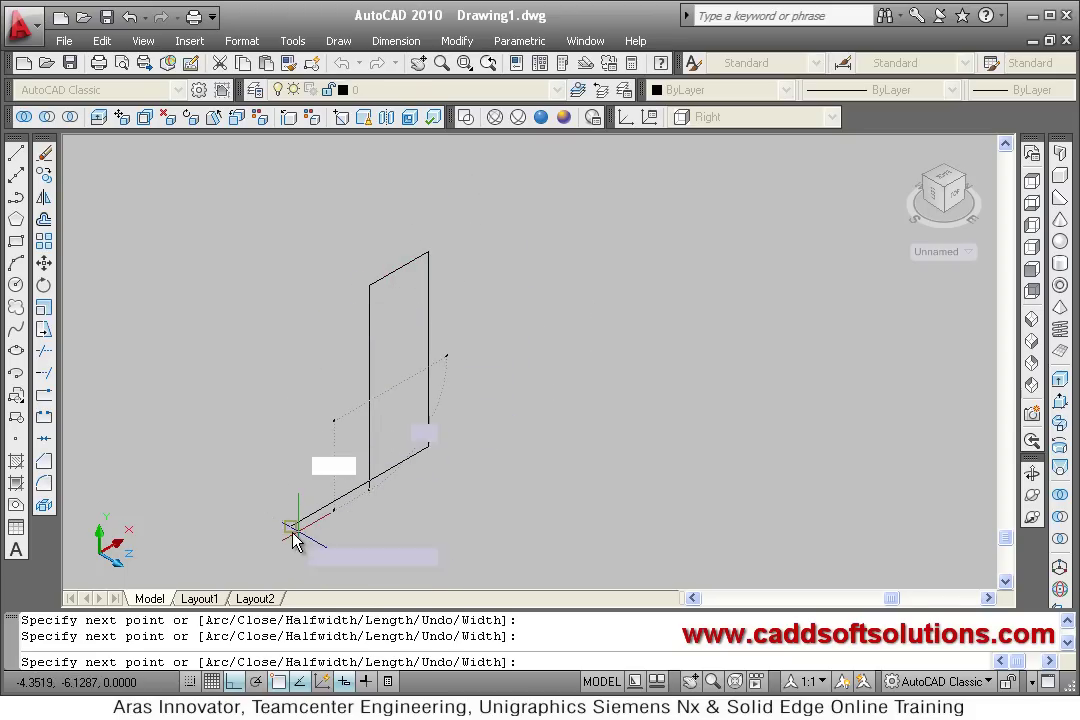
# Step: Add the step's vertical and diagonal edges, close the profile with C, and reframe the view
pyautogui.click(289, 487)
pyautogui.click(285, 530)
pyautogui.write('c')
pyautogui.press('Return')
pyautogui.scroll(5, 279, 537)
pyautogui.moveTo(289, 535); pyautogui.dragTo(333, 497, button='middle')
pyautogui.middleClick(333, 497)
pyautogui.middleClick(333, 497)
pyautogui.scroll(-5, 337, 453)
pyautogui.scroll(3, 397, 434)
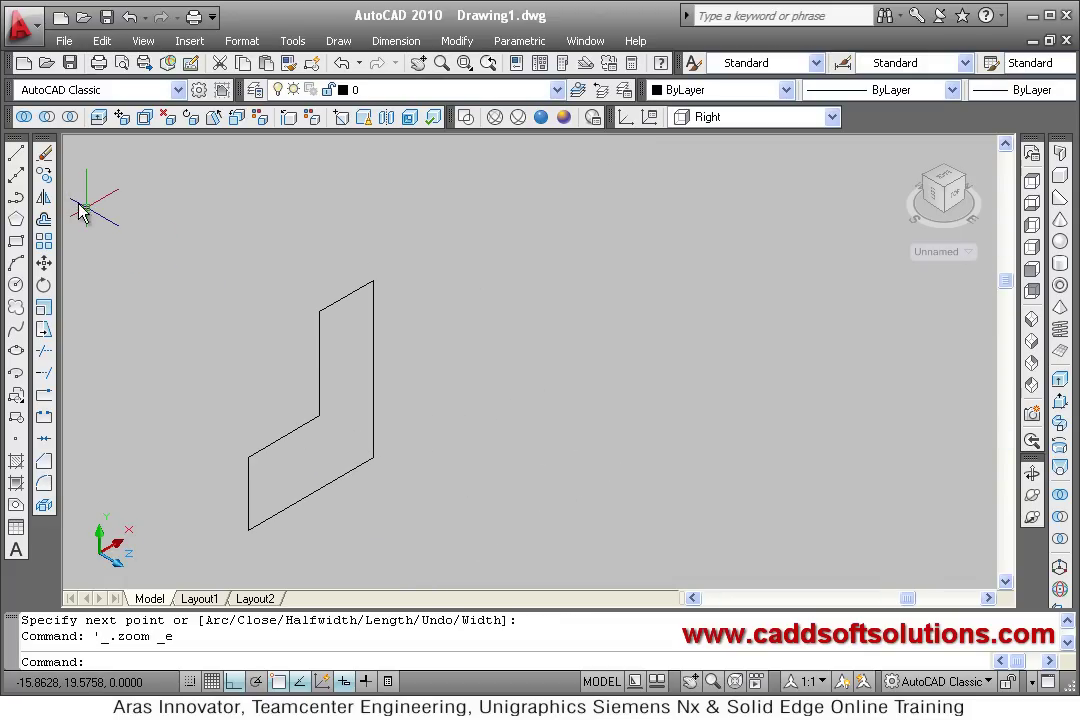
# Step: Draw an axis line from the profile's lower-right corner along the base, then straight up
pyautogui.click(17, 157)
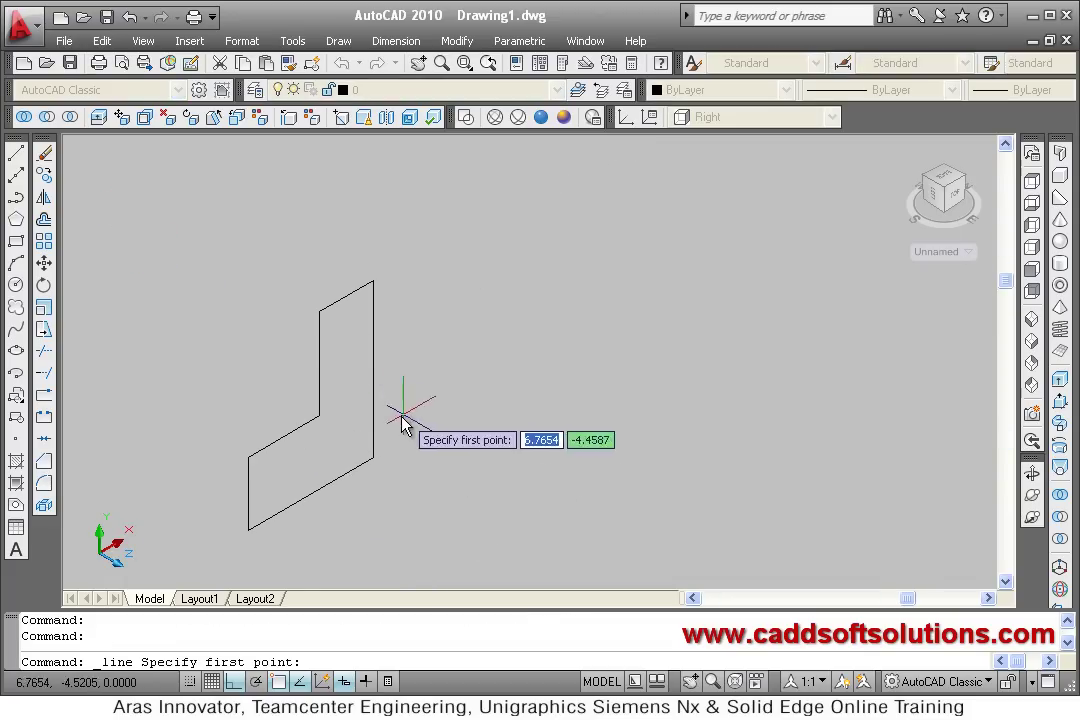
pyautogui.click(373, 458)
pyautogui.click(521, 372)
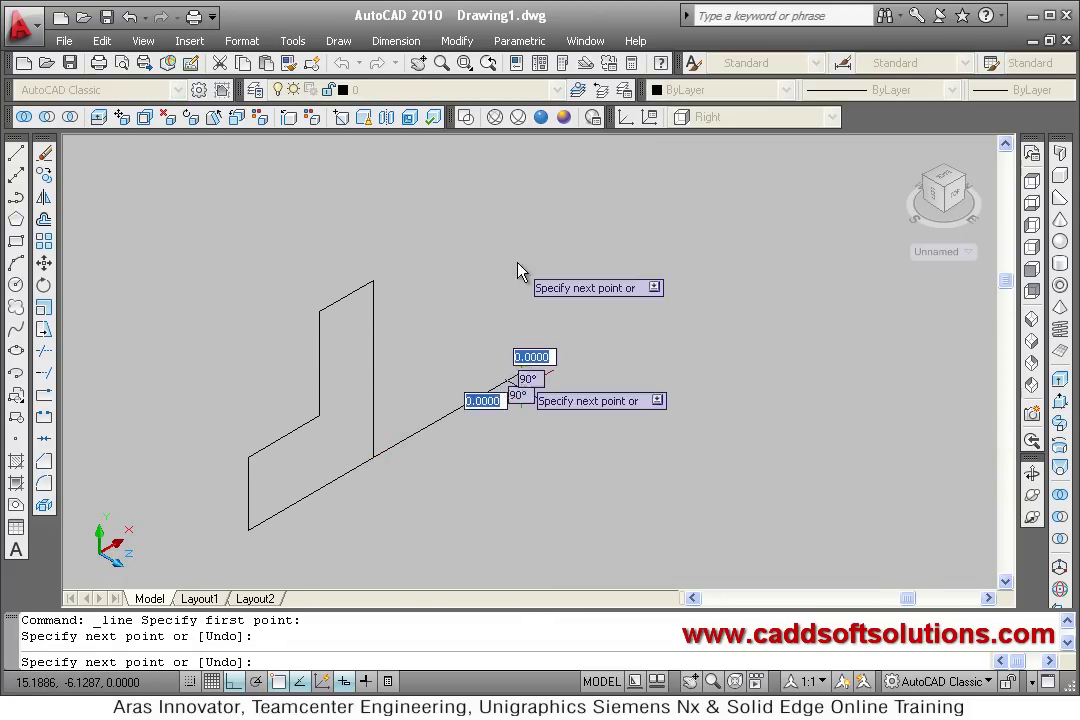
pyautogui.click(518, 190)
pyautogui.rightClick(642, 298)
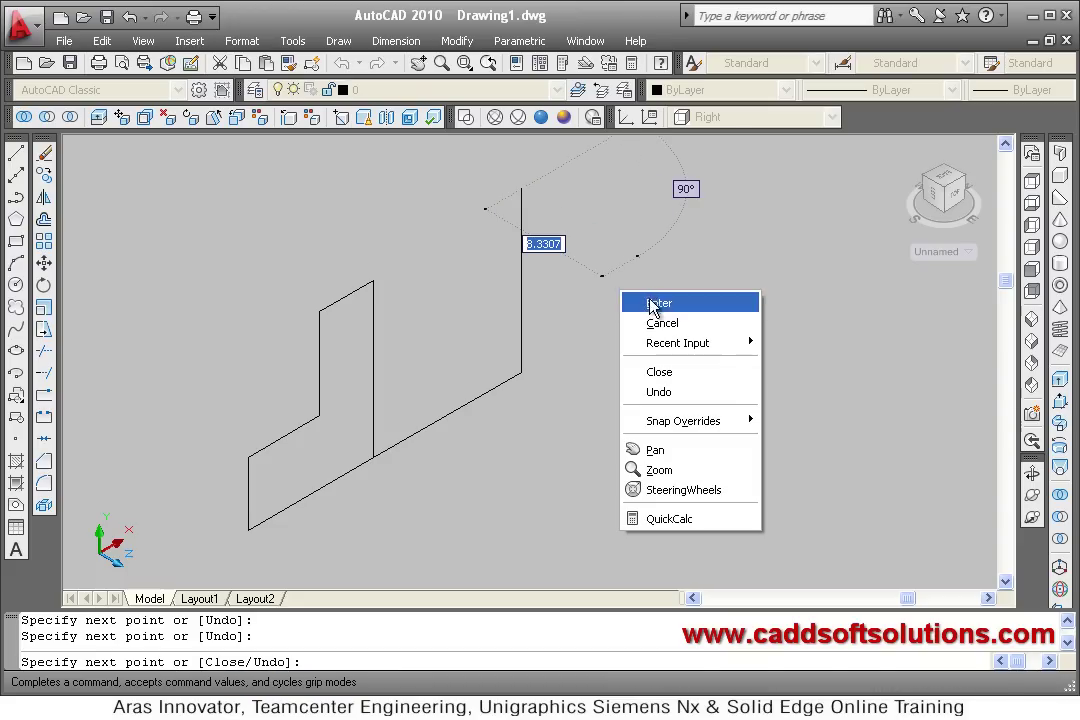
pyautogui.click(655, 303)
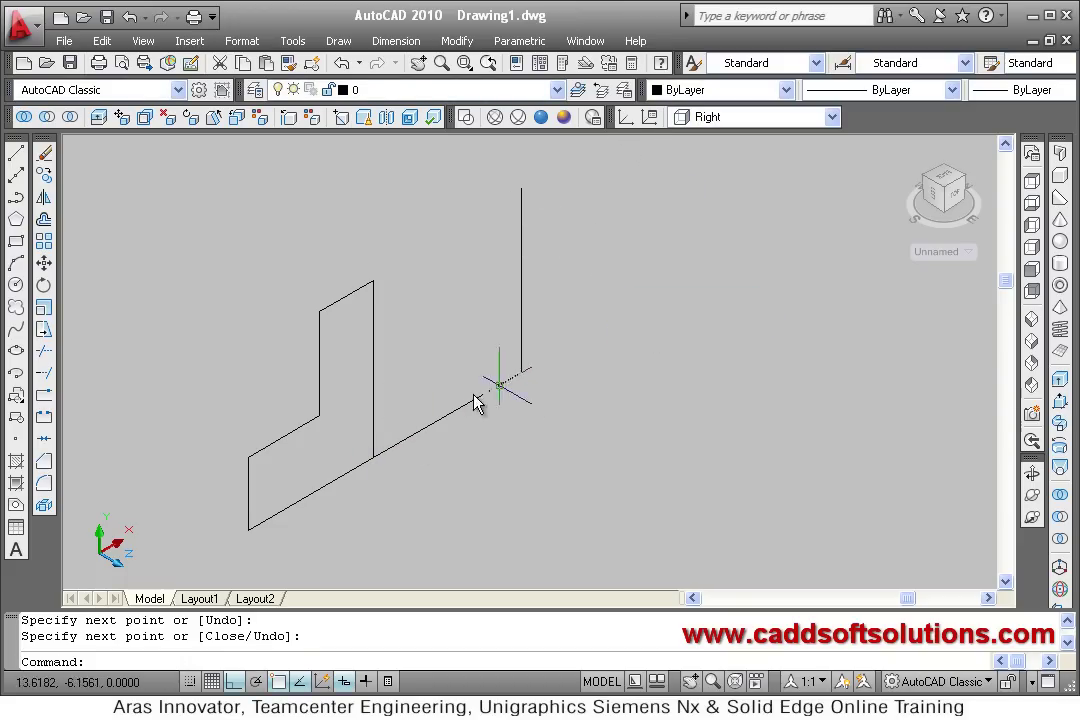
pyautogui.moveTo(406, 424)
pyautogui.mouseDown(button='middle')
pyautogui.moveTo(506, 398)
pyautogui.moveTo(508, 418)
pyautogui.mouseUp(button='middle')
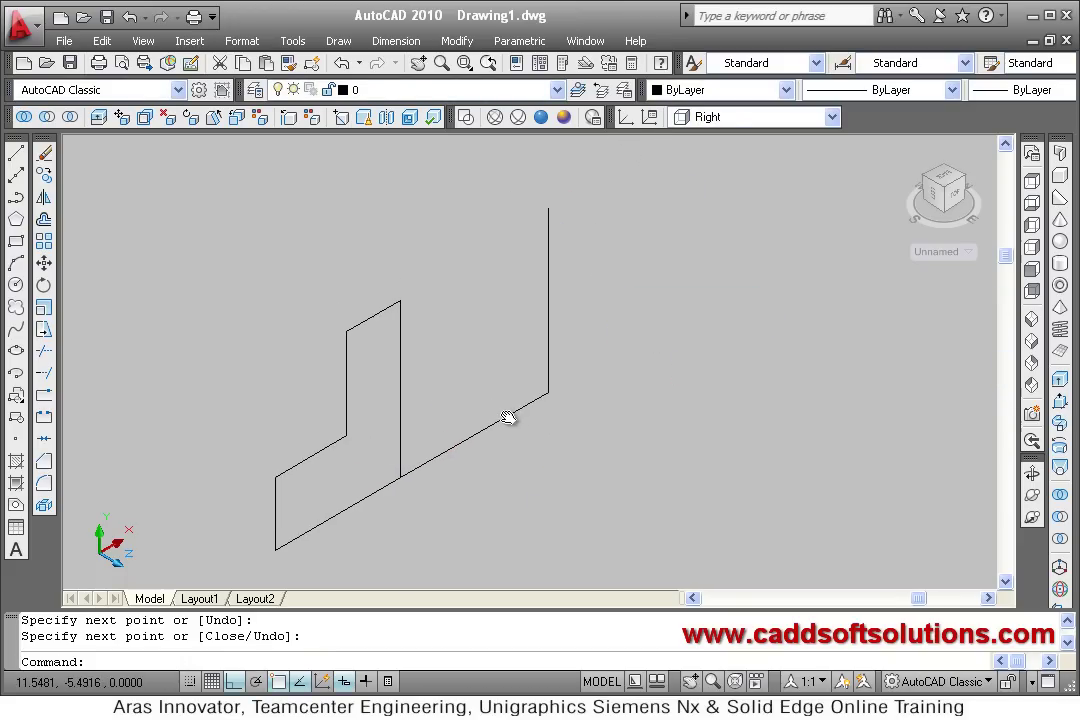
pyautogui.click(1062, 449)
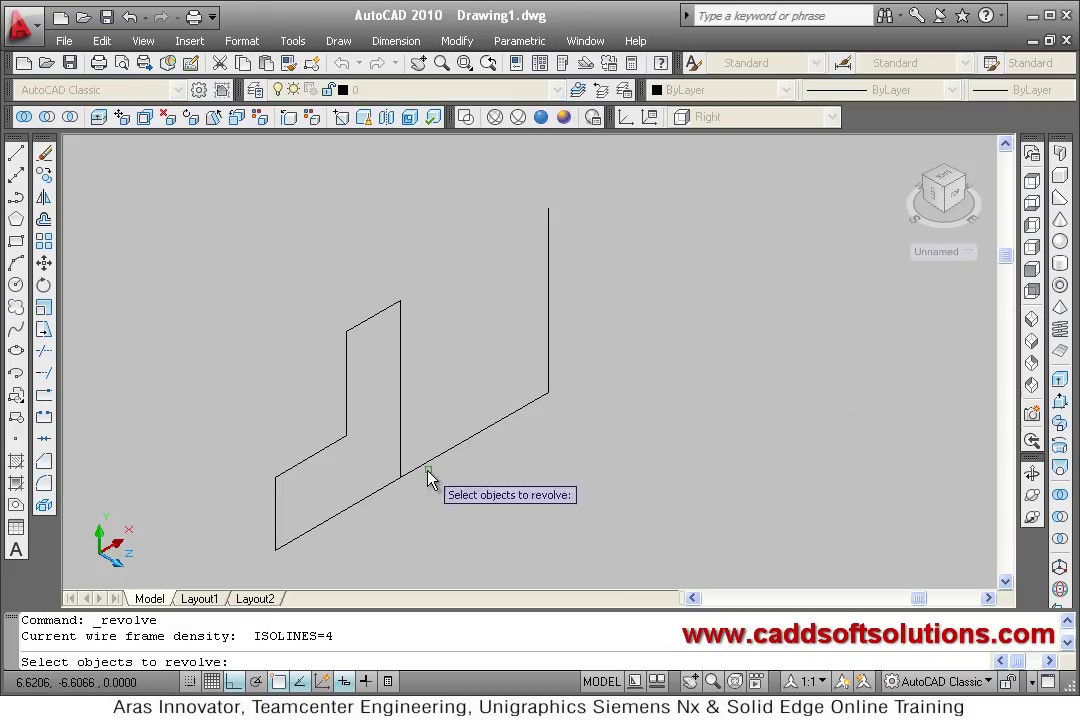
pyautogui.click(373, 503)
pyautogui.click(373, 503)
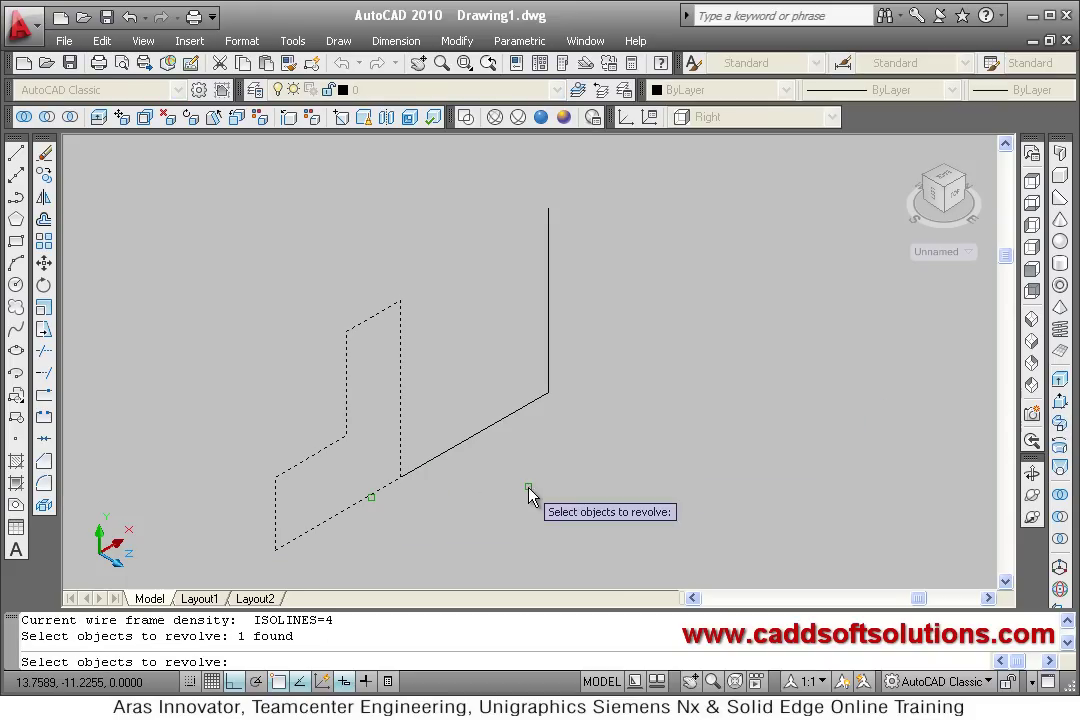
pyautogui.press('Return')
pyautogui.click(548, 224)
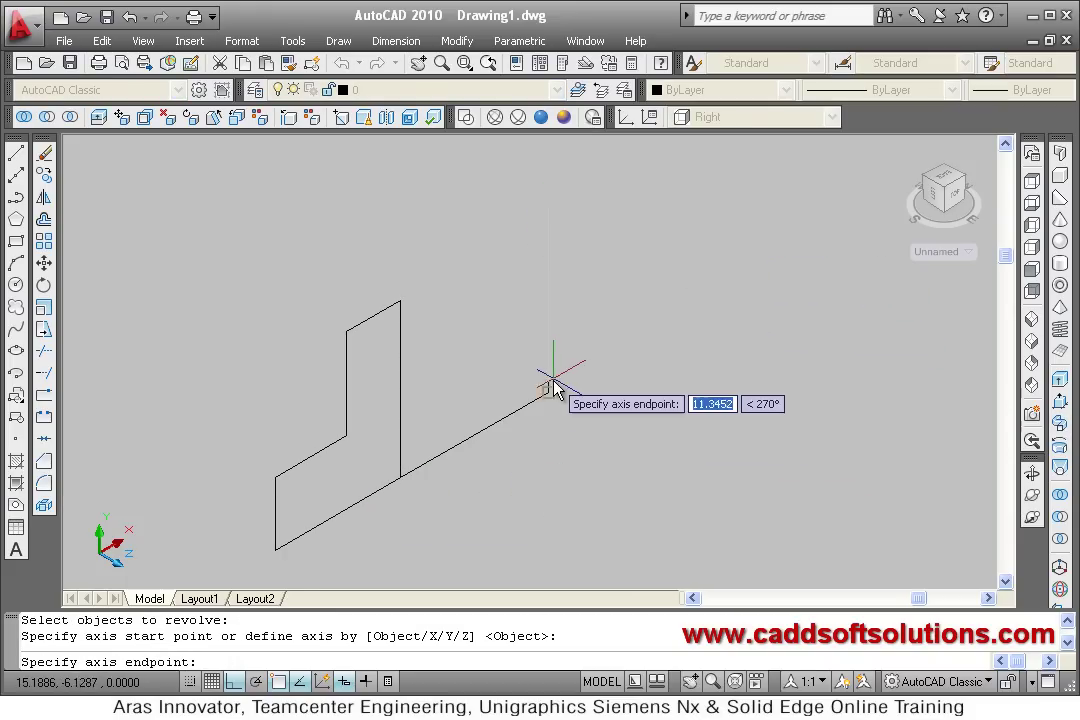
pyautogui.click(550, 396)
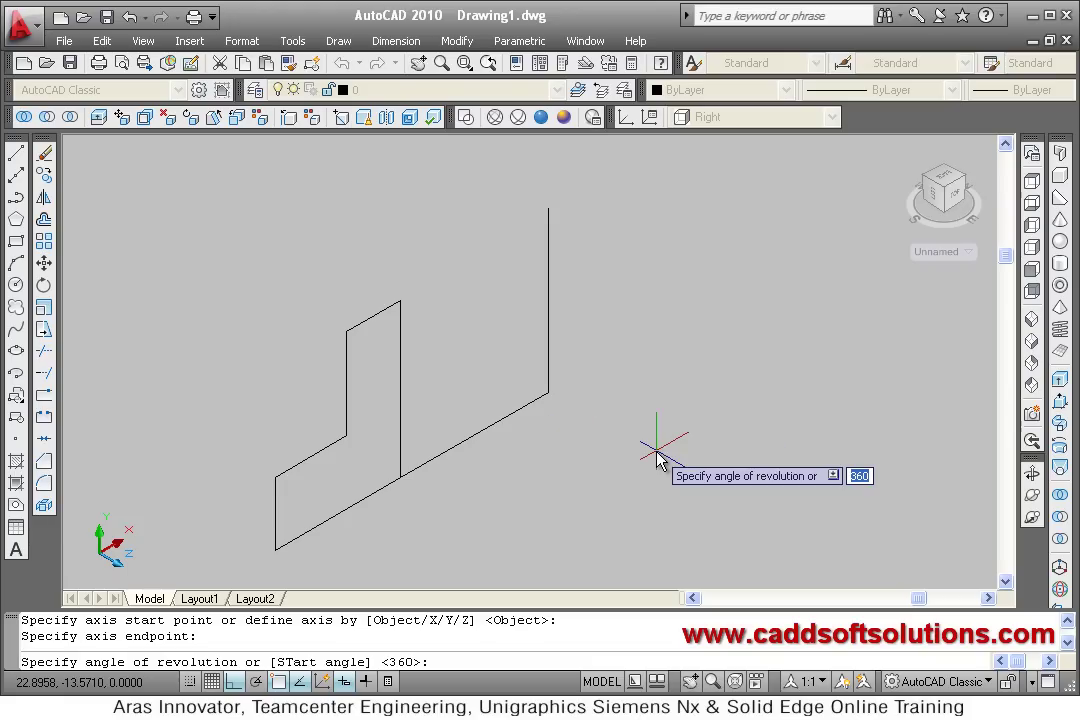
pyautogui.scroll(-4, 648, 455)
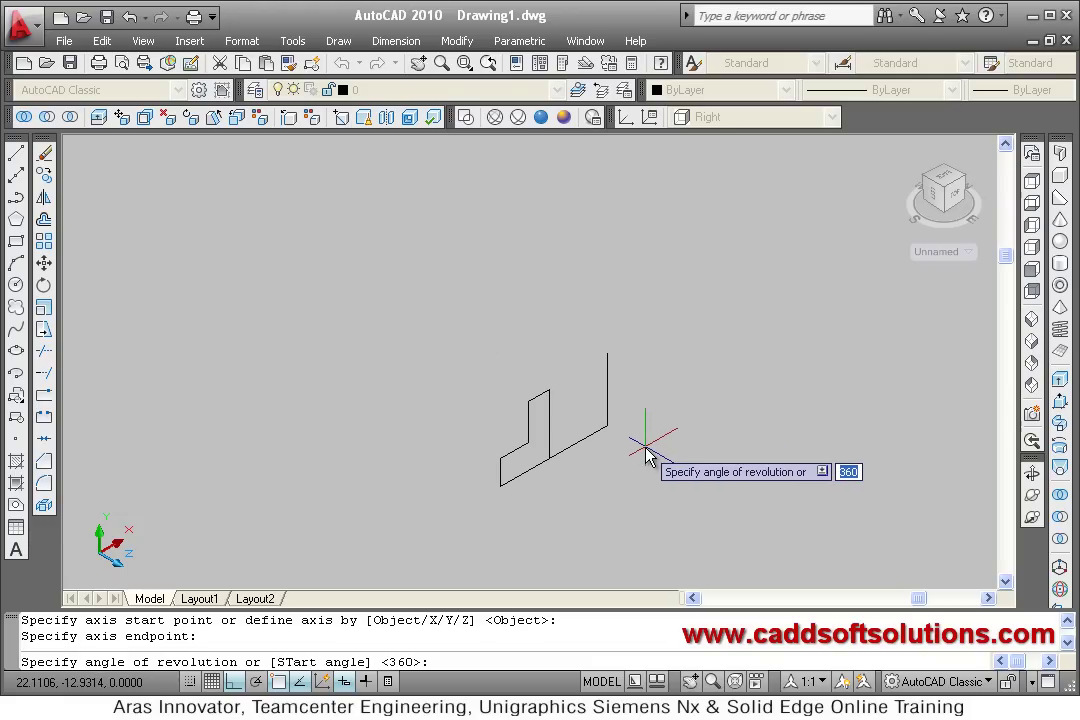
pyautogui.write('270')
pyautogui.press('Return')
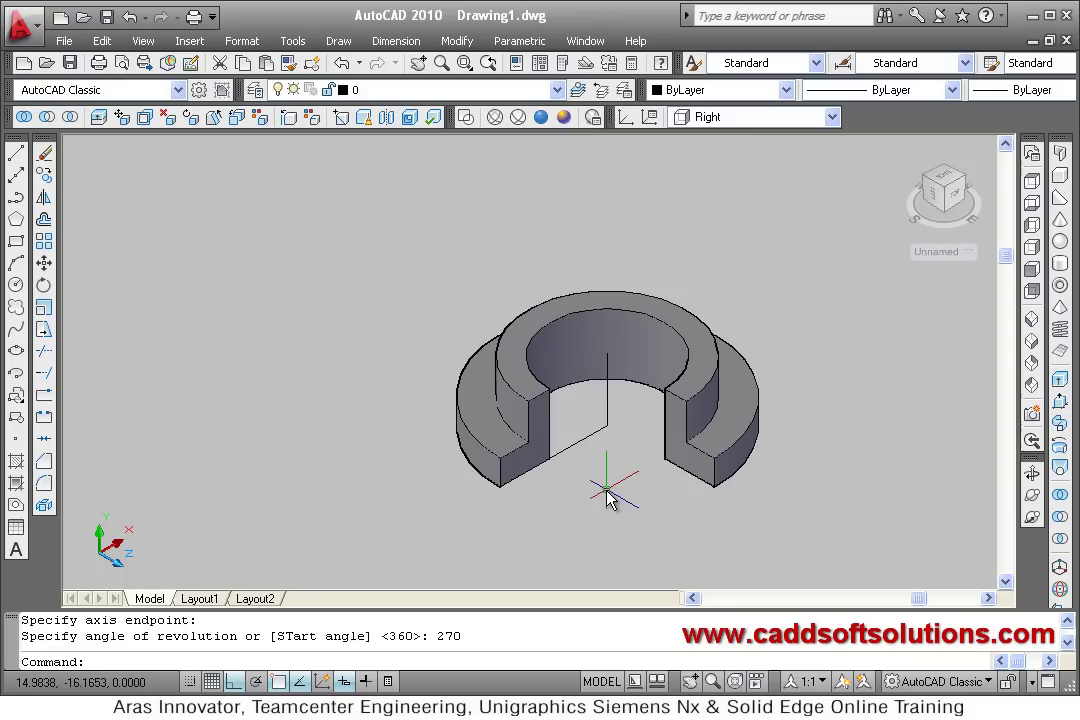
pyautogui.press('Return')
pyautogui.scroll(-2, 480, 440)
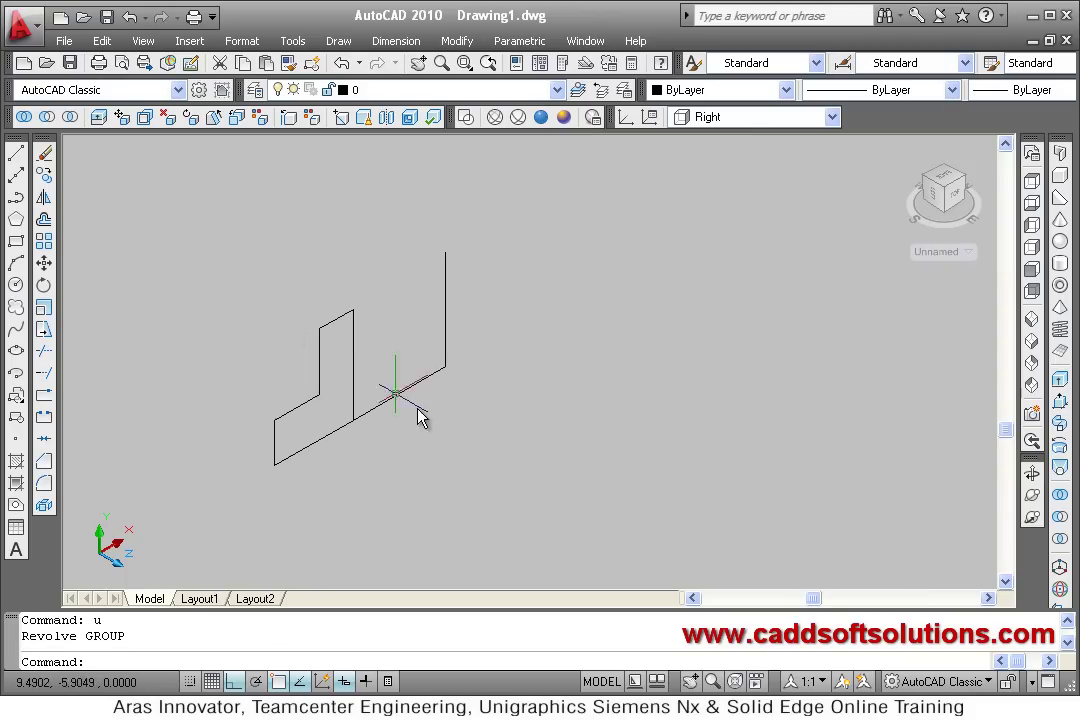
pyautogui.click(1062, 450)
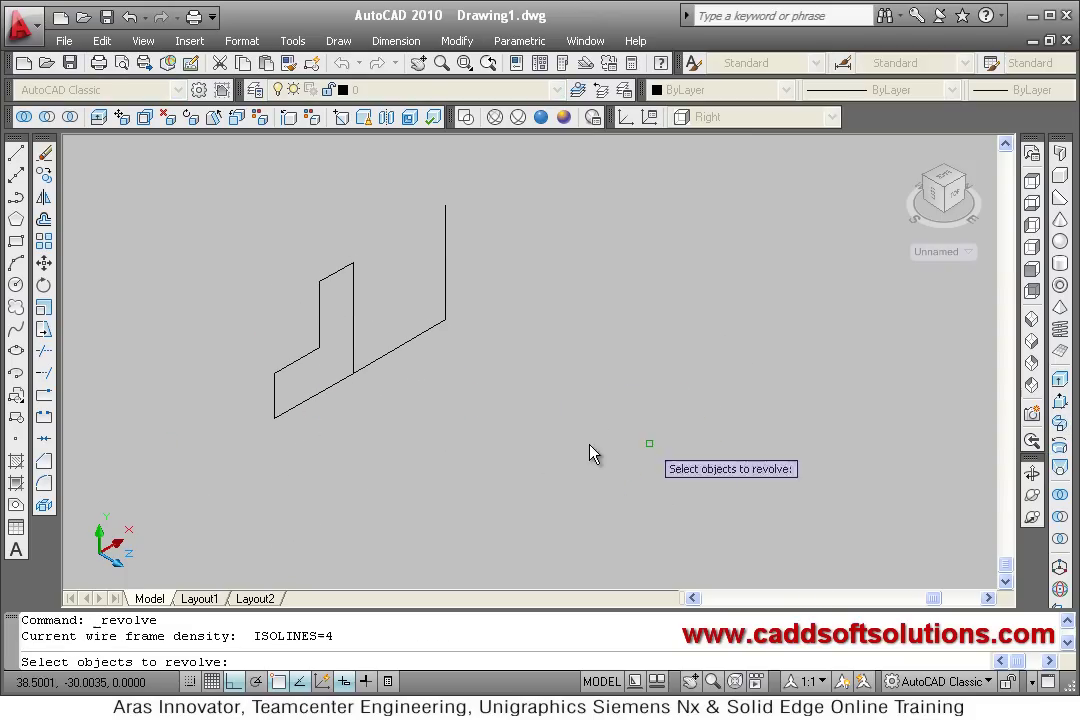
pyautogui.click(298, 414)
pyautogui.press('Return')
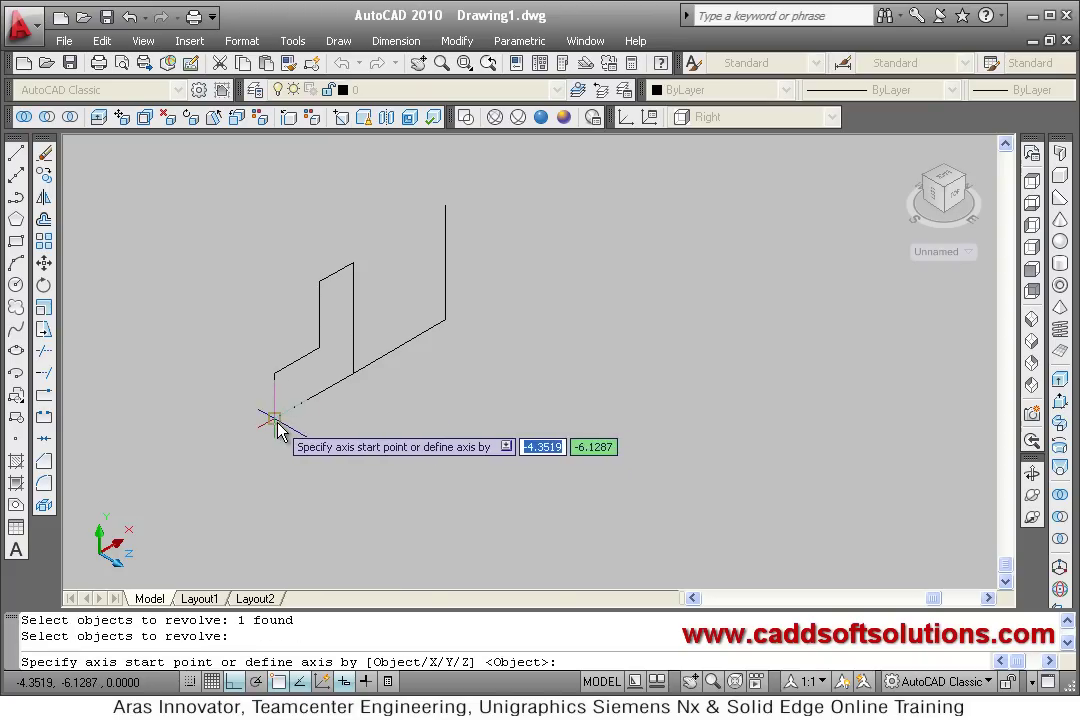
pyautogui.click(276, 419)
pyautogui.click(355, 380)
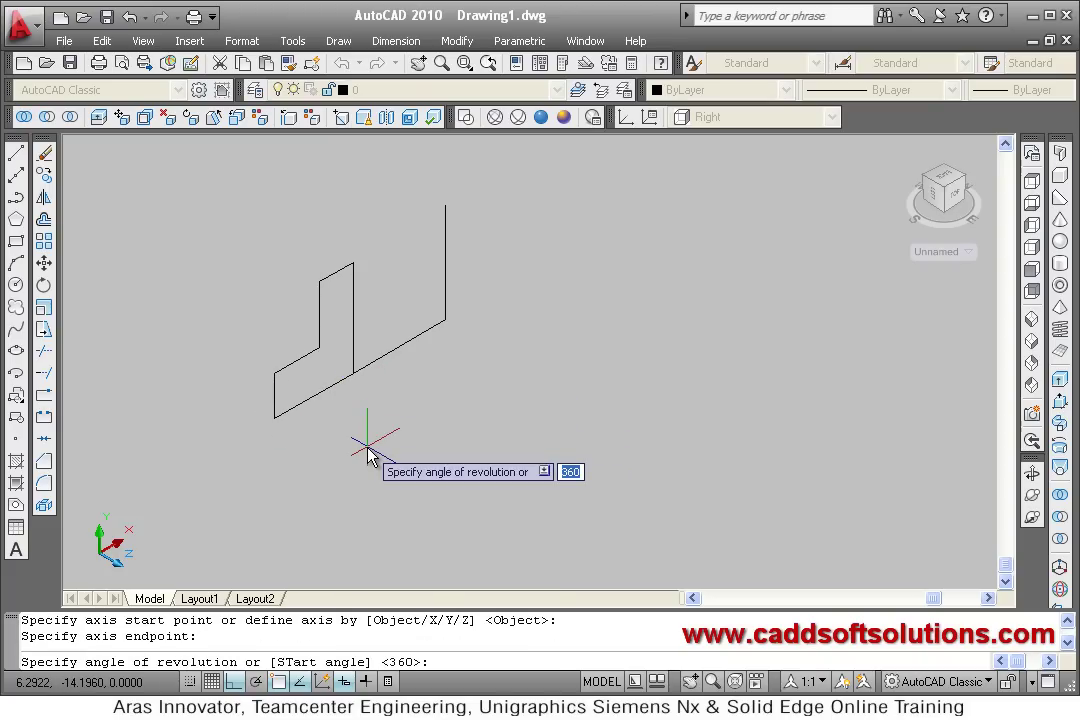
pyautogui.press('Return')
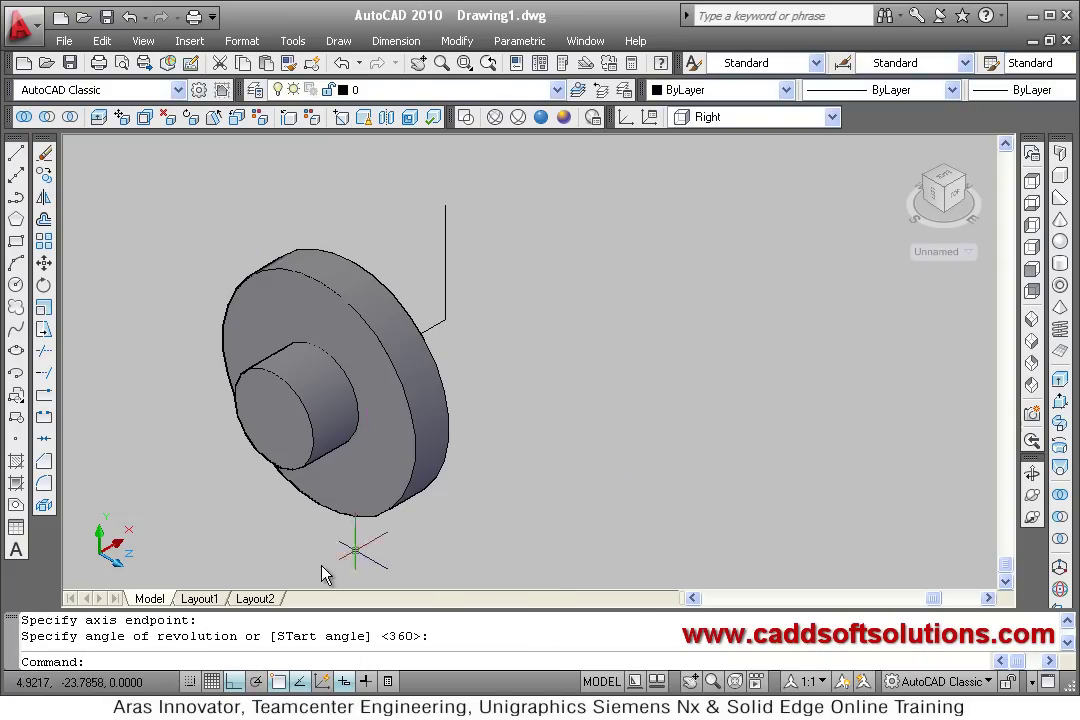
pyautogui.click(373, 452)
pyautogui.write('u')
pyautogui.press('Return')
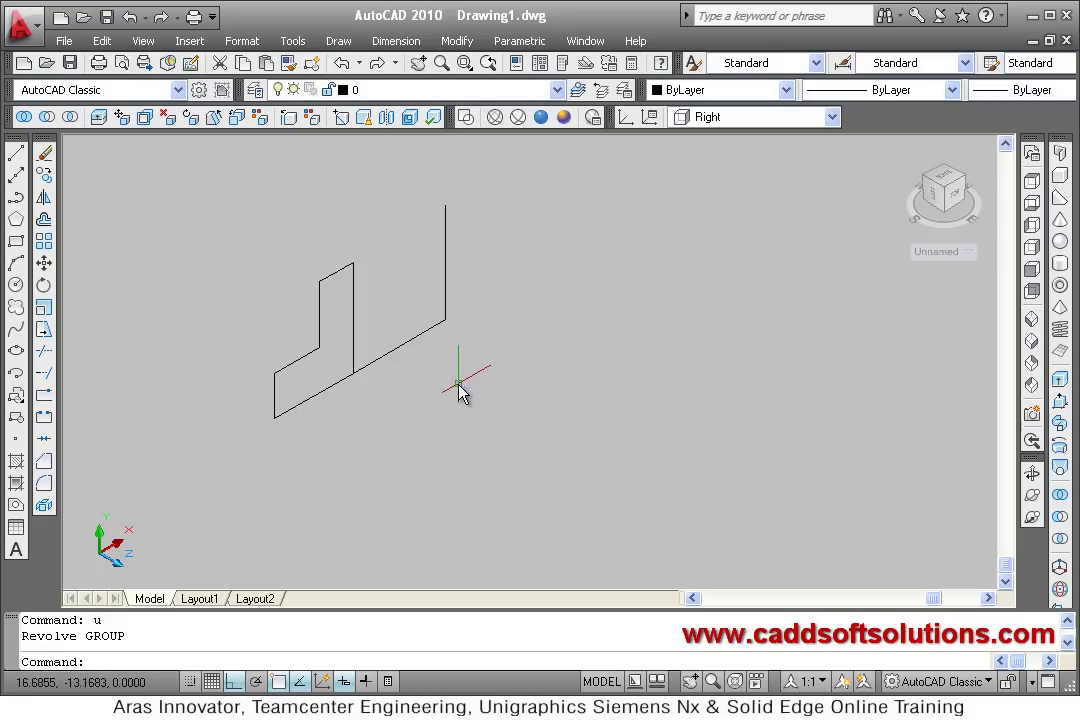
pyautogui.press('Return')
pyautogui.click(490, 399)
# Step: Erase the profile and axis lines and switch to the Top view
pyautogui.click(164, 218)
pyautogui.press('Return')
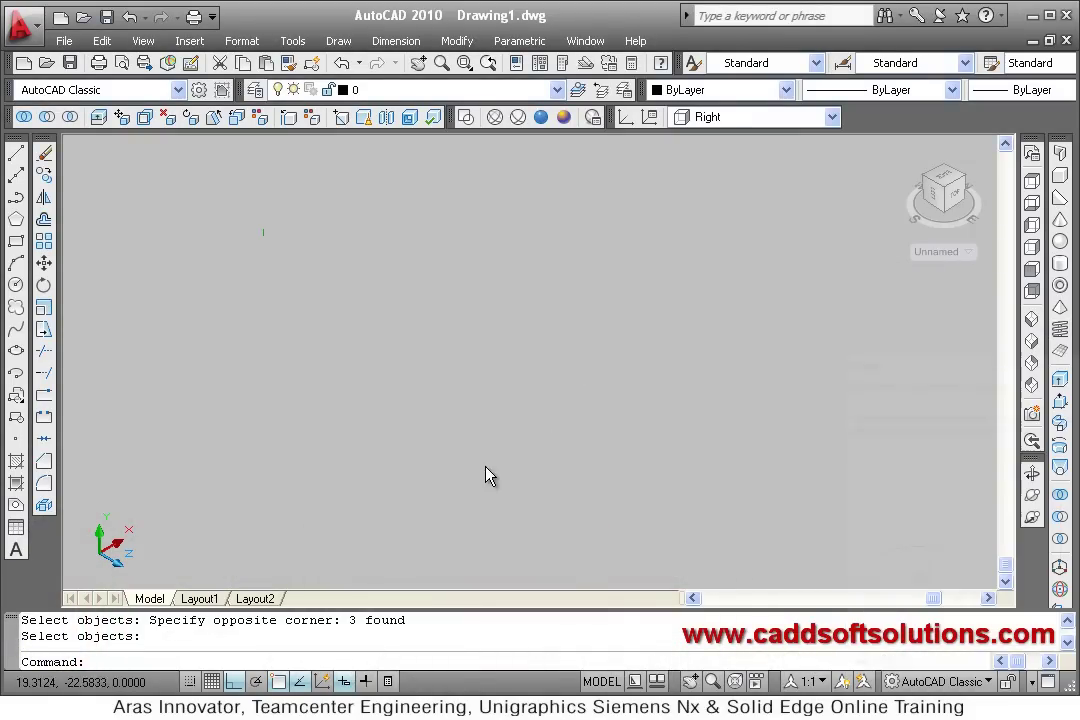
pyautogui.click(729, 118)
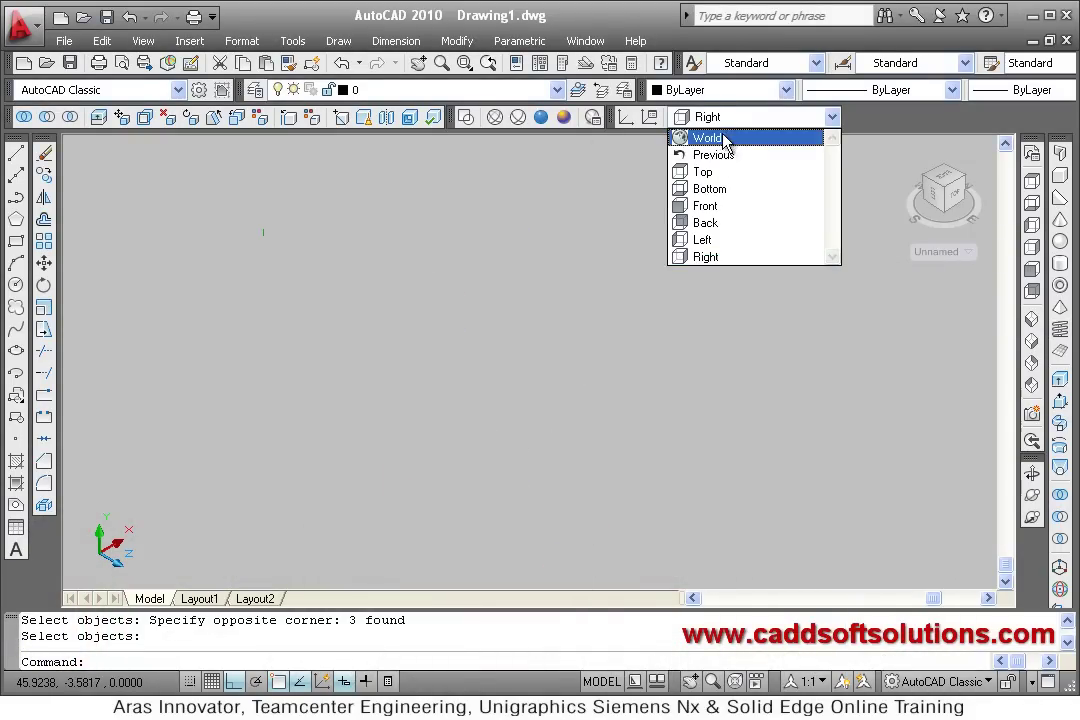
pyautogui.click(714, 172)
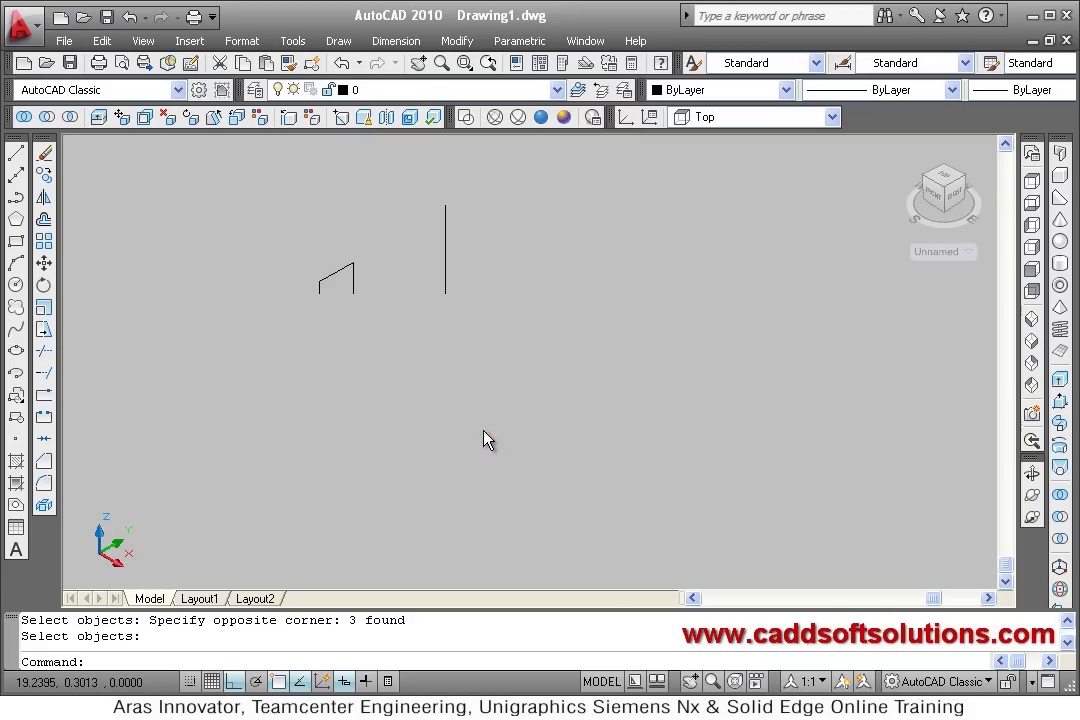
# Step: Draw a three-turn helix with base and top radius 10.1085, then select it
pyautogui.click(1058, 332)
pyautogui.click(469, 408)
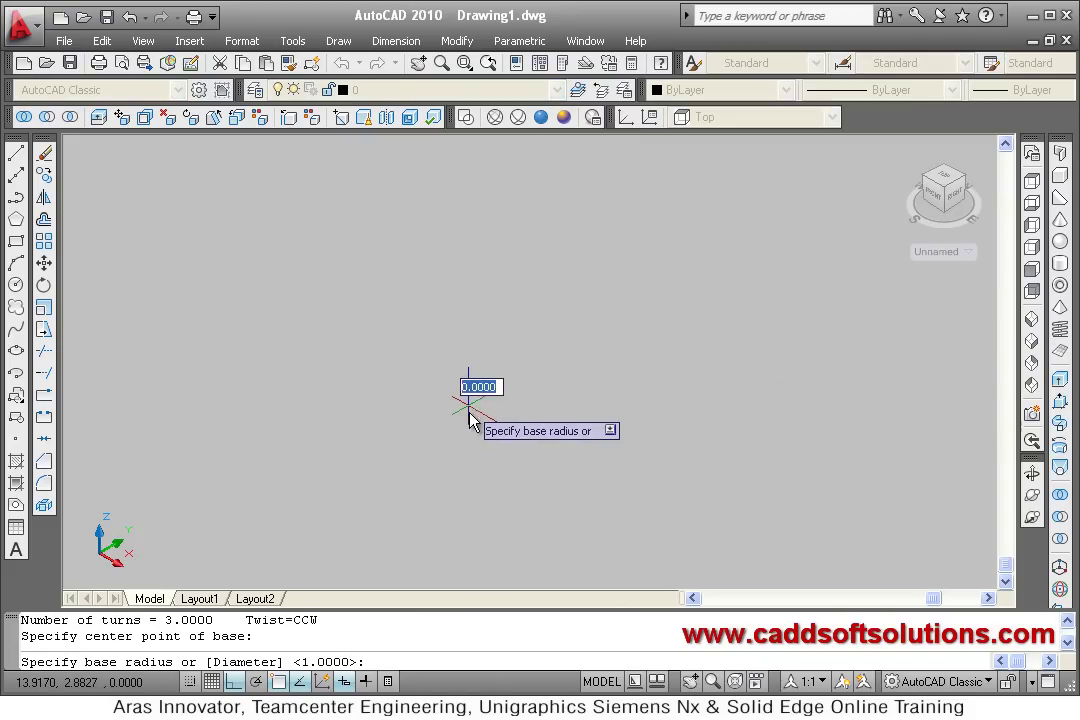
pyautogui.click(527, 447)
pyautogui.click(527, 445)
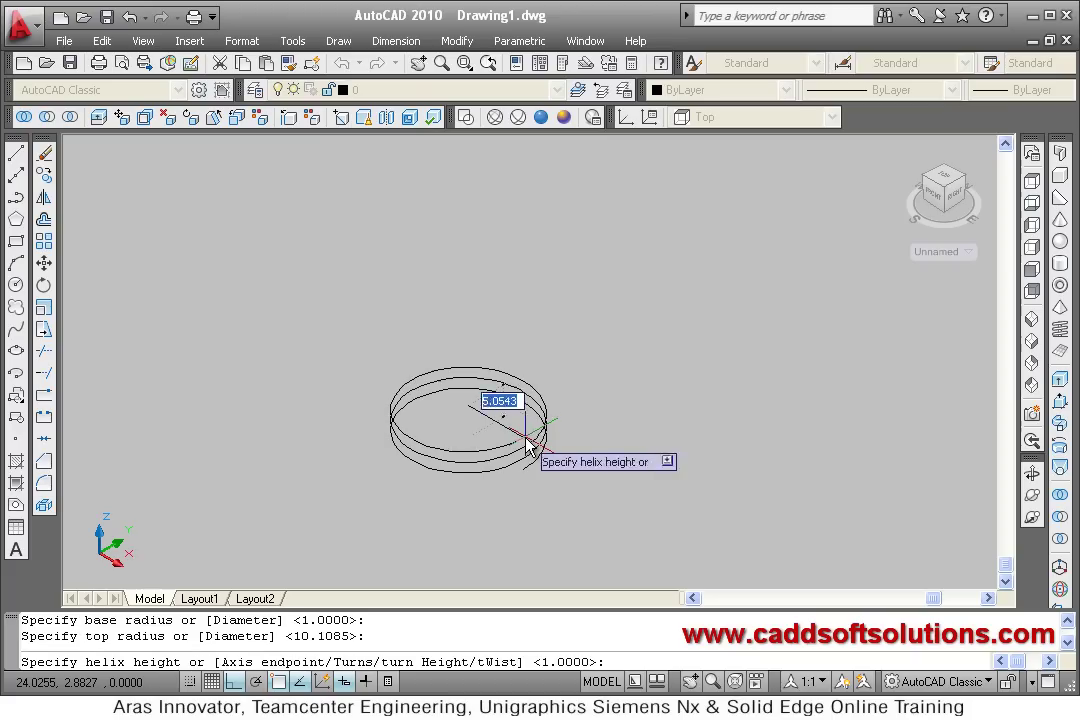
pyautogui.click(465, 287)
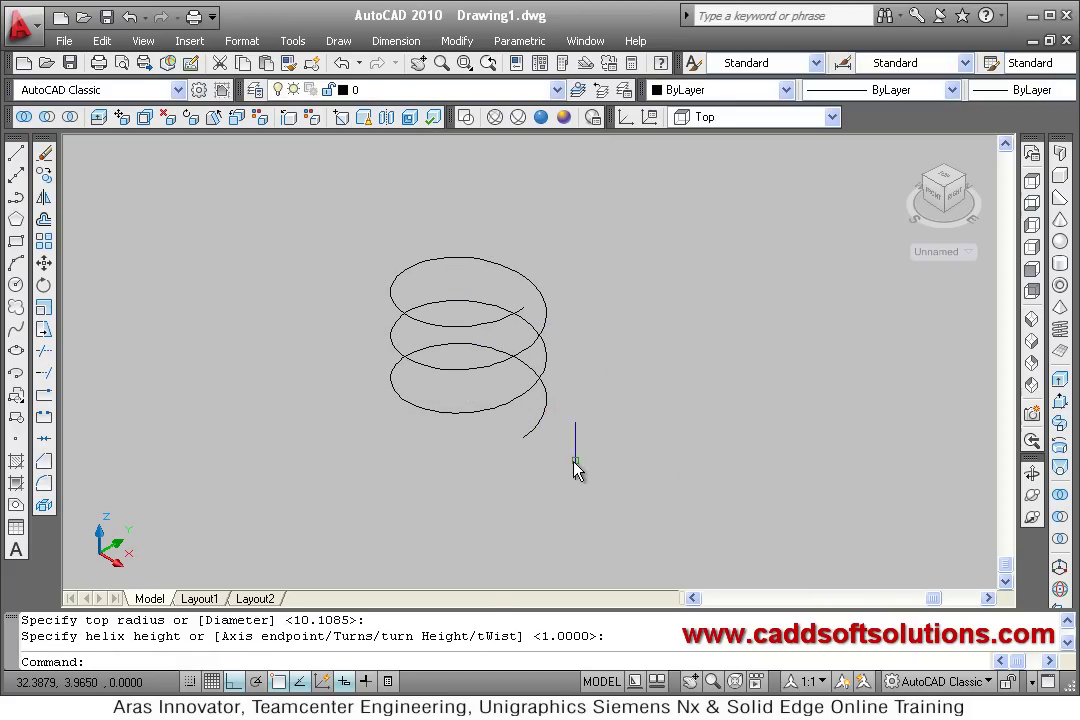
pyautogui.click(468, 375)
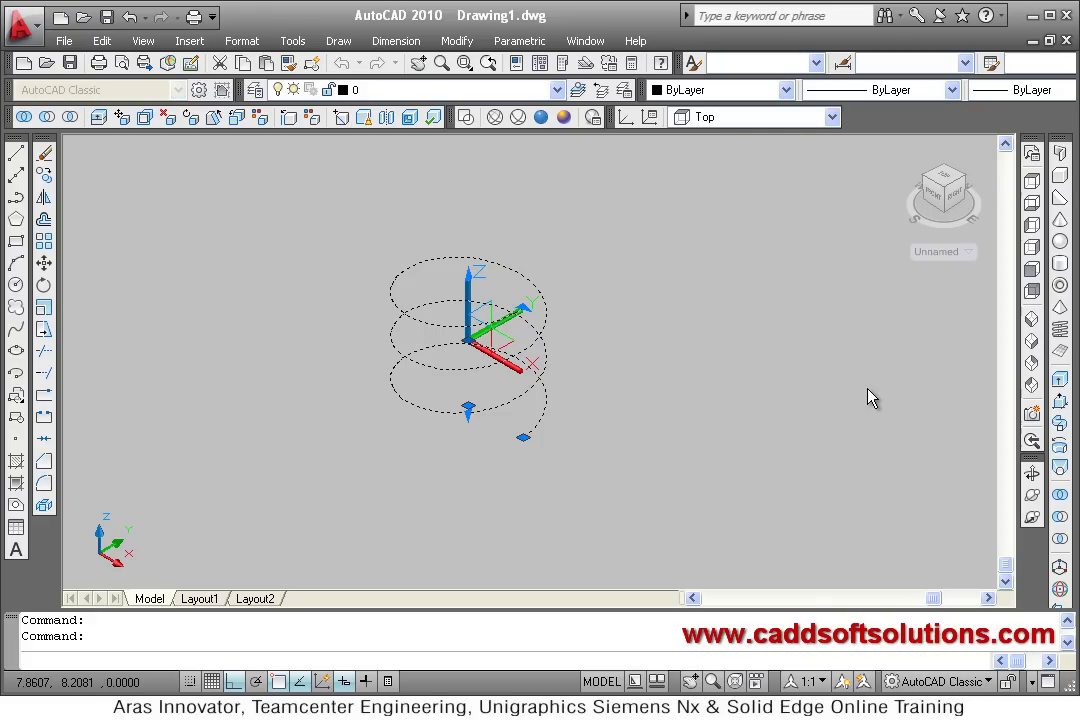
# Step: In the helix's Properties, set Height to 25 and Turns to 6
pyautogui.hotkey('ctrl', '1')
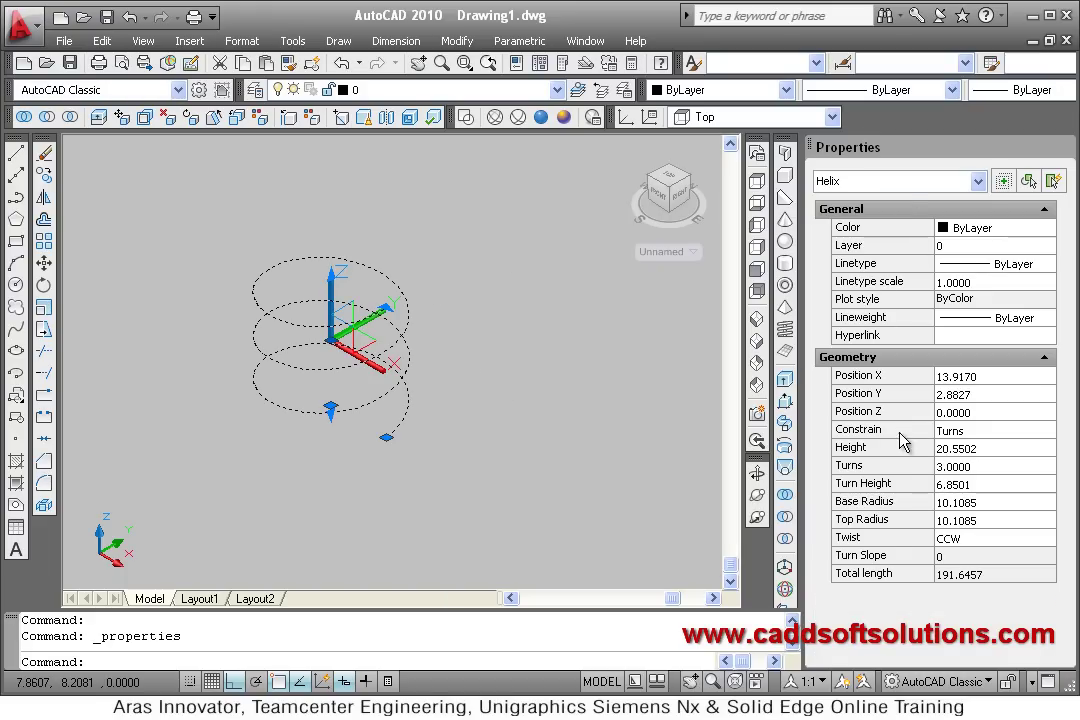
pyautogui.click(957, 449)
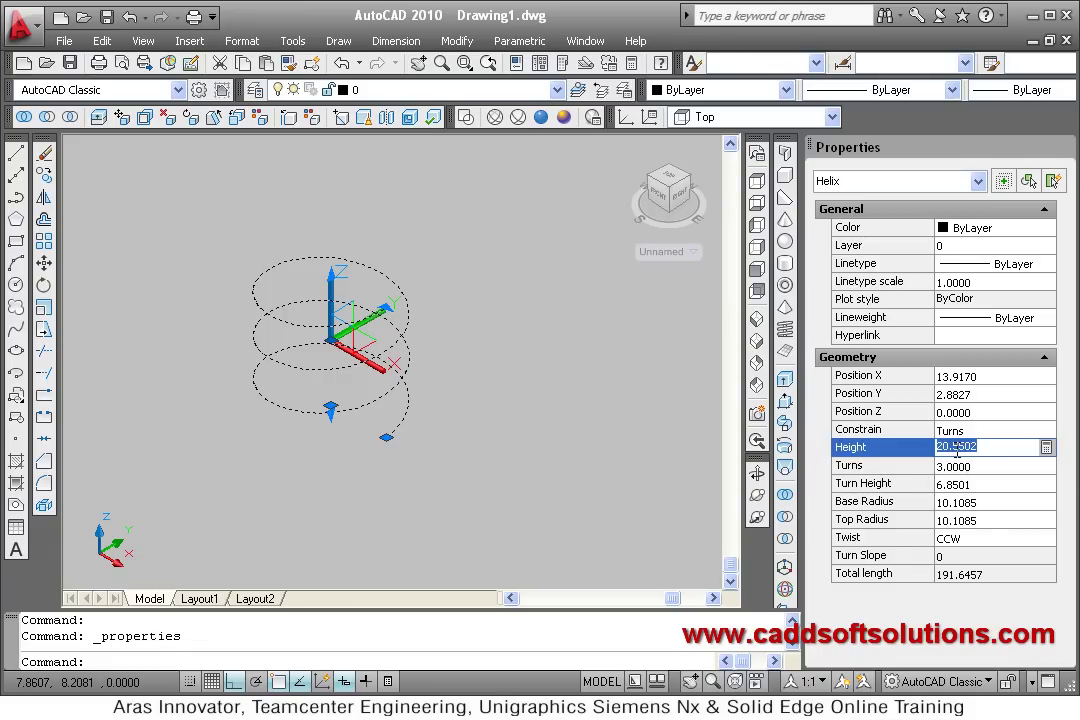
pyautogui.write('25')
pyautogui.press('Tab')
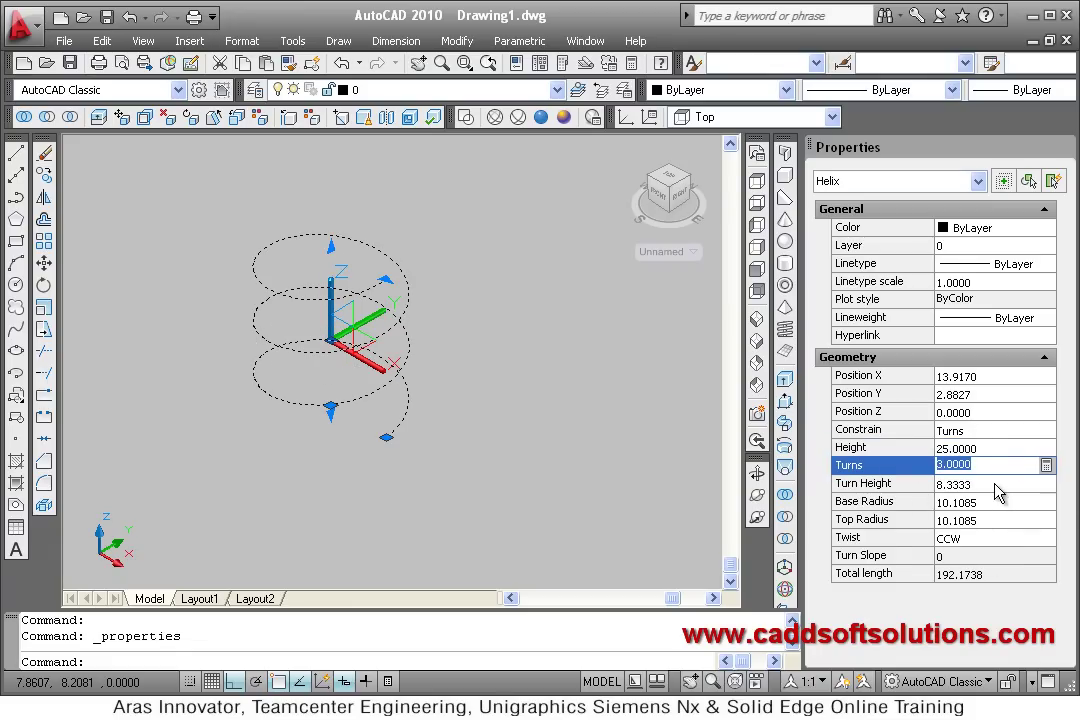
pyautogui.write('6')
pyautogui.press('Tab')
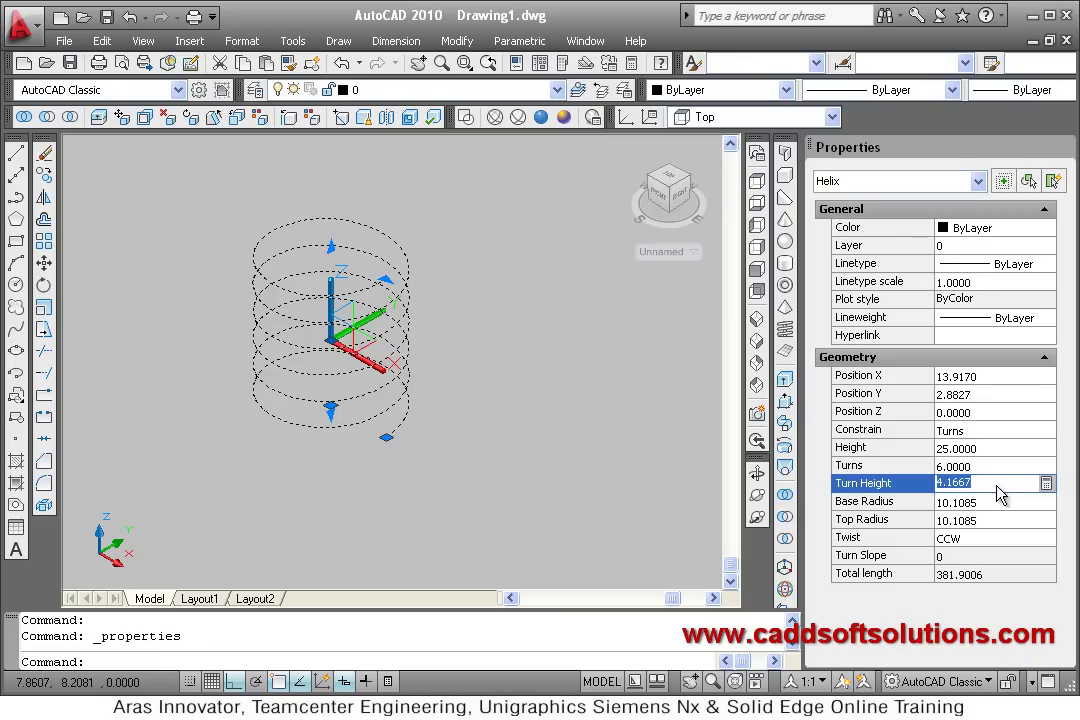
# Step: Set the helix base and top radius to 10, keeping the twist counter-clockwise
pyautogui.press('Tab')
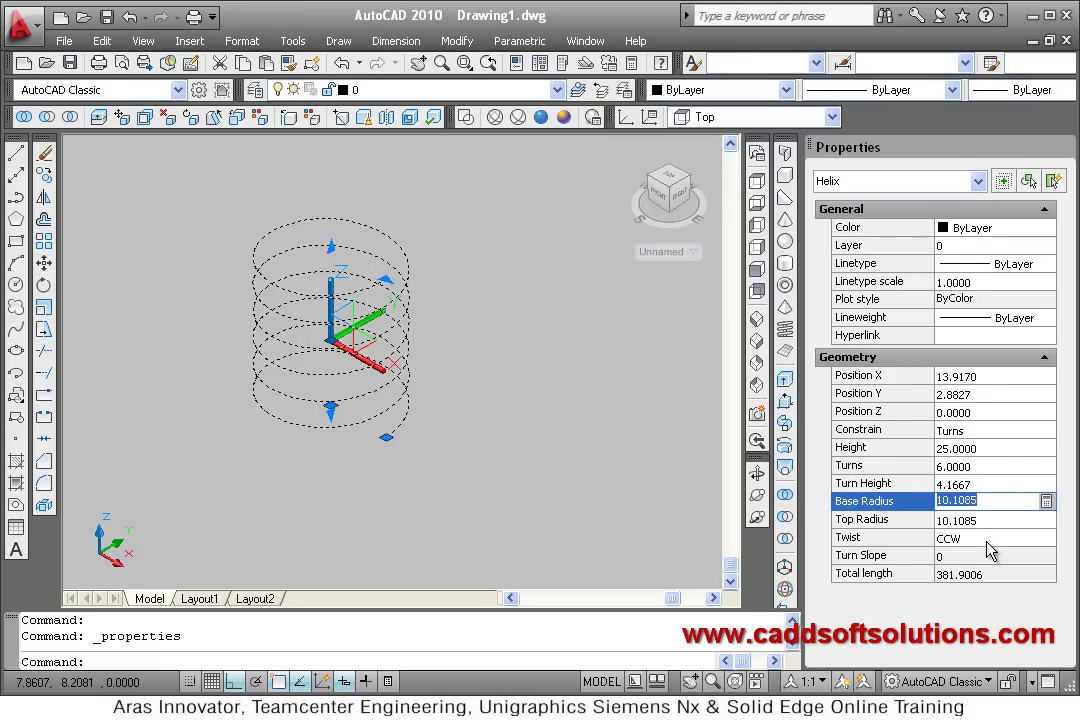
pyautogui.write('10')
pyautogui.press('Tab')
pyautogui.write('10')
pyautogui.press('Tab')
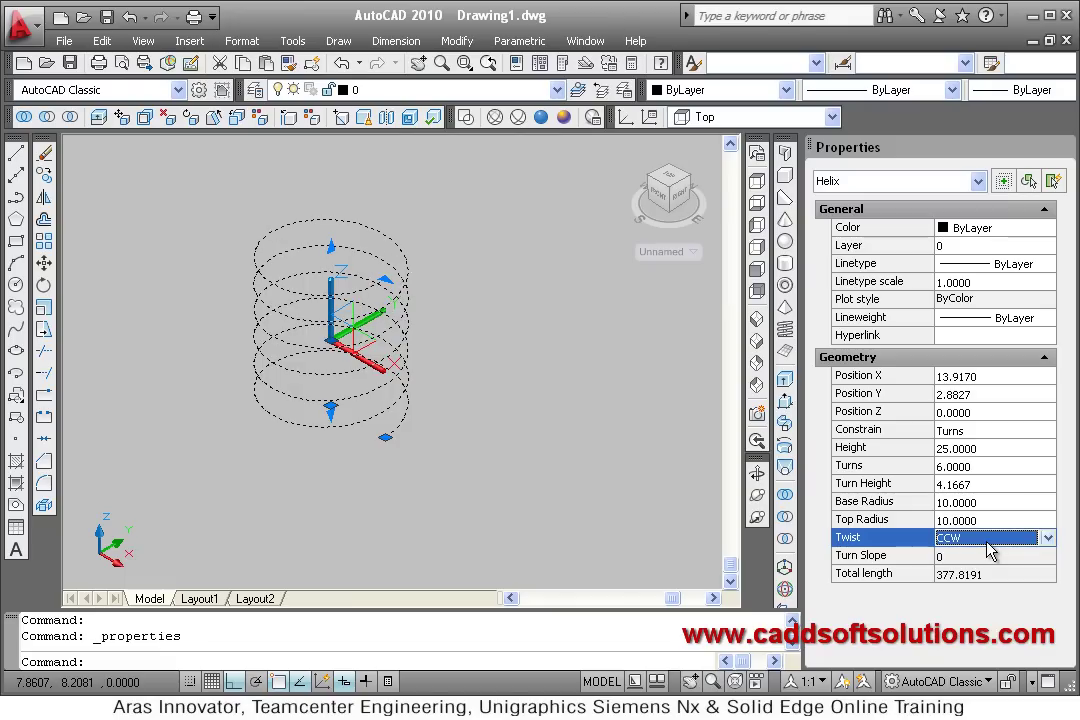
pyautogui.click(1044, 540)
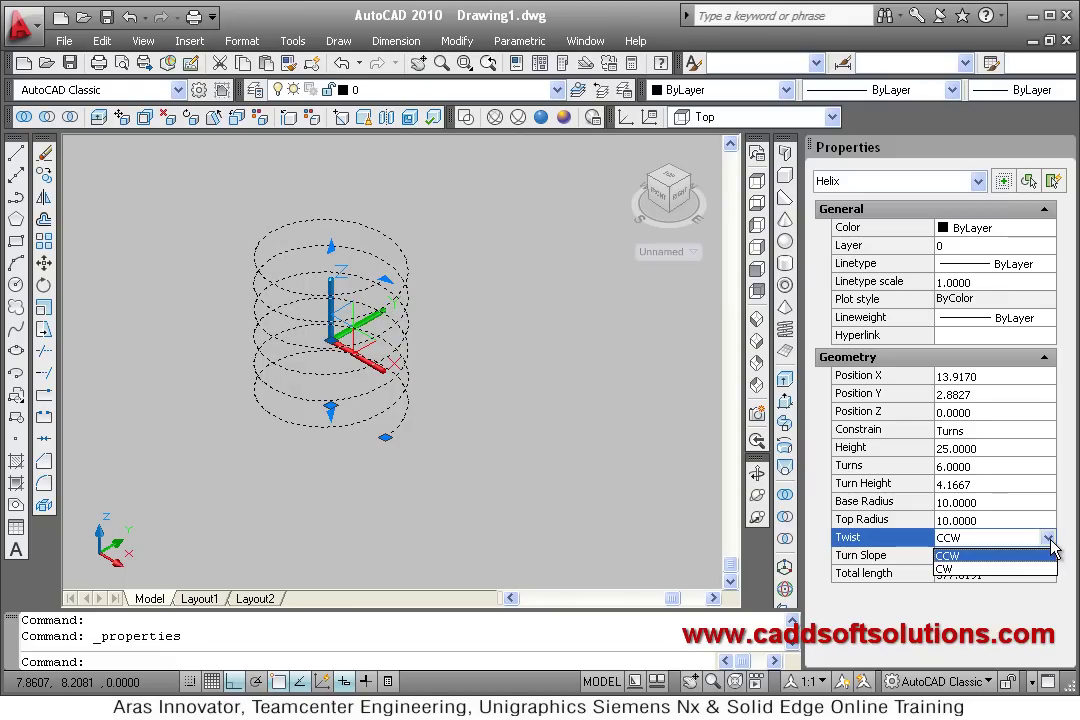
pyautogui.click(1049, 540)
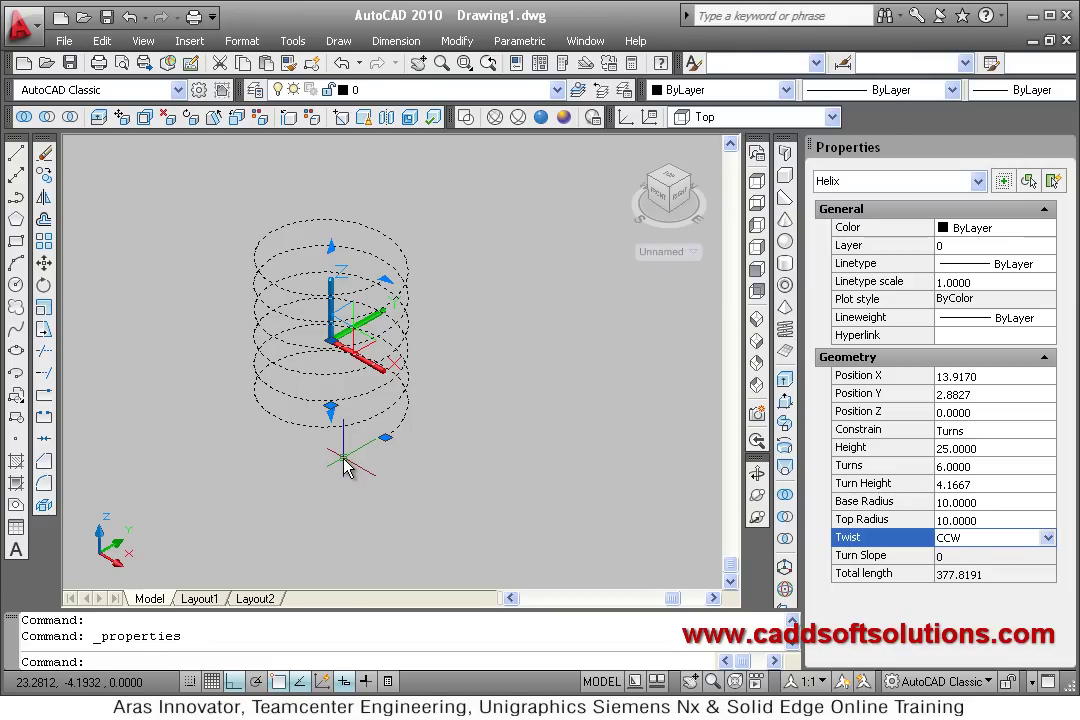
pyautogui.press('Escape')
pyautogui.press('Escape')
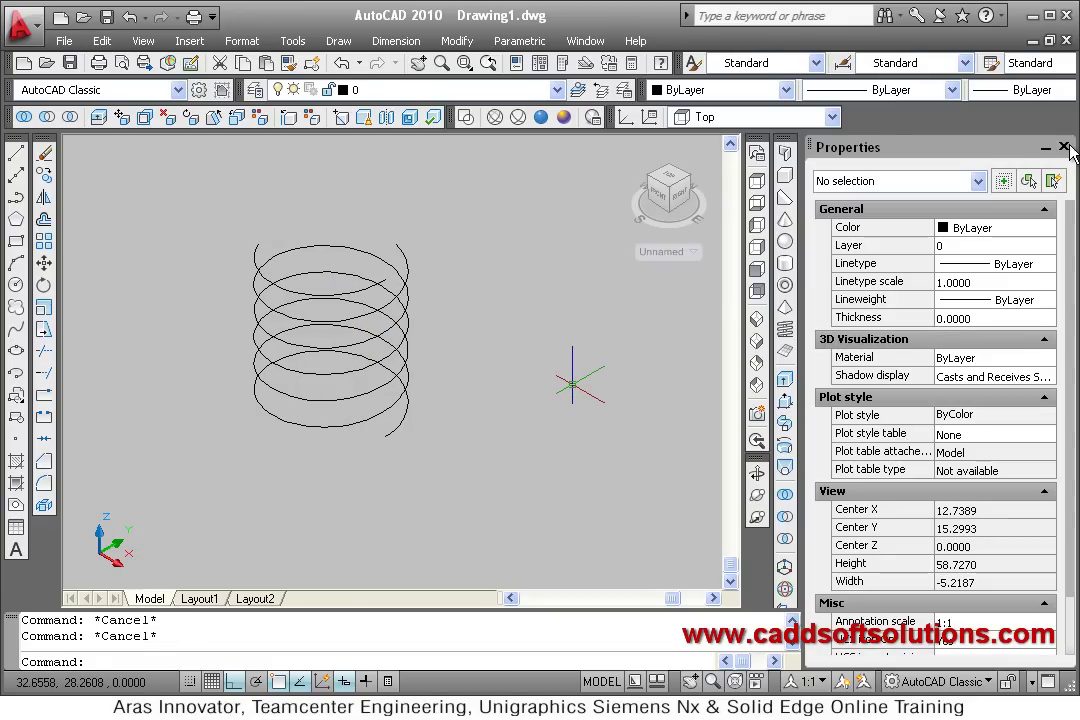
# Step: Orbit to a side view and draw a small circle beside the helix's lower end
pyautogui.click(1063, 147)
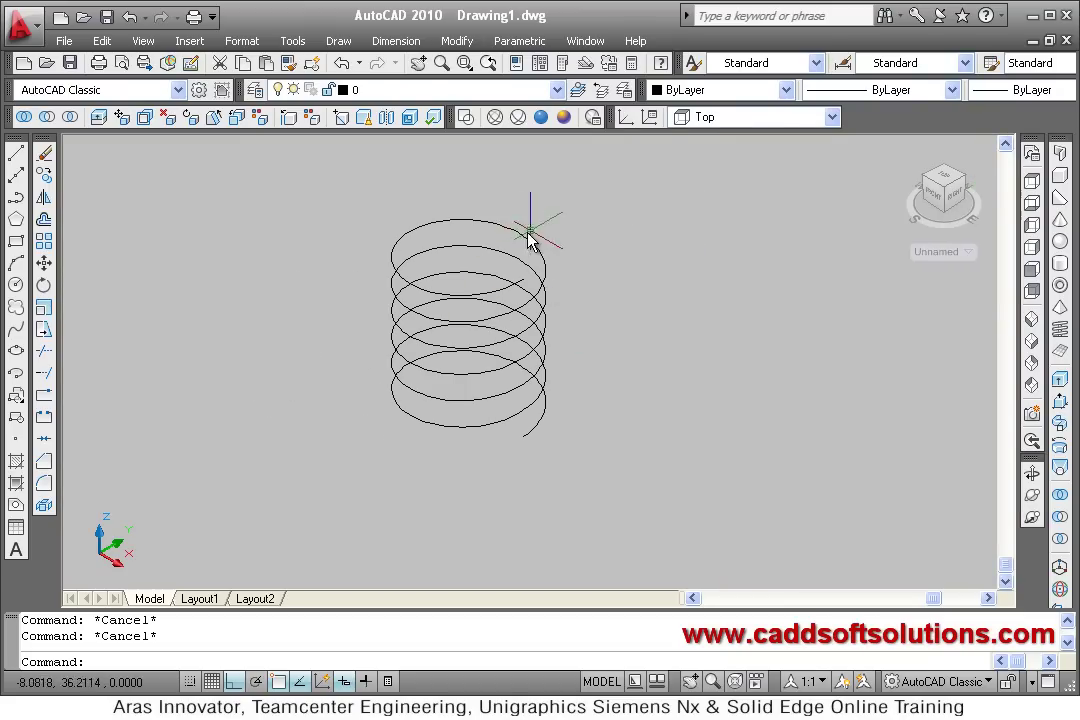
pyautogui.scroll(2, 511, 234)
pyautogui.keyDown('shift'); pyautogui.moveTo(590, 497); pyautogui.dragTo(530, 453, button='middle'); pyautogui.keyUp('shift')
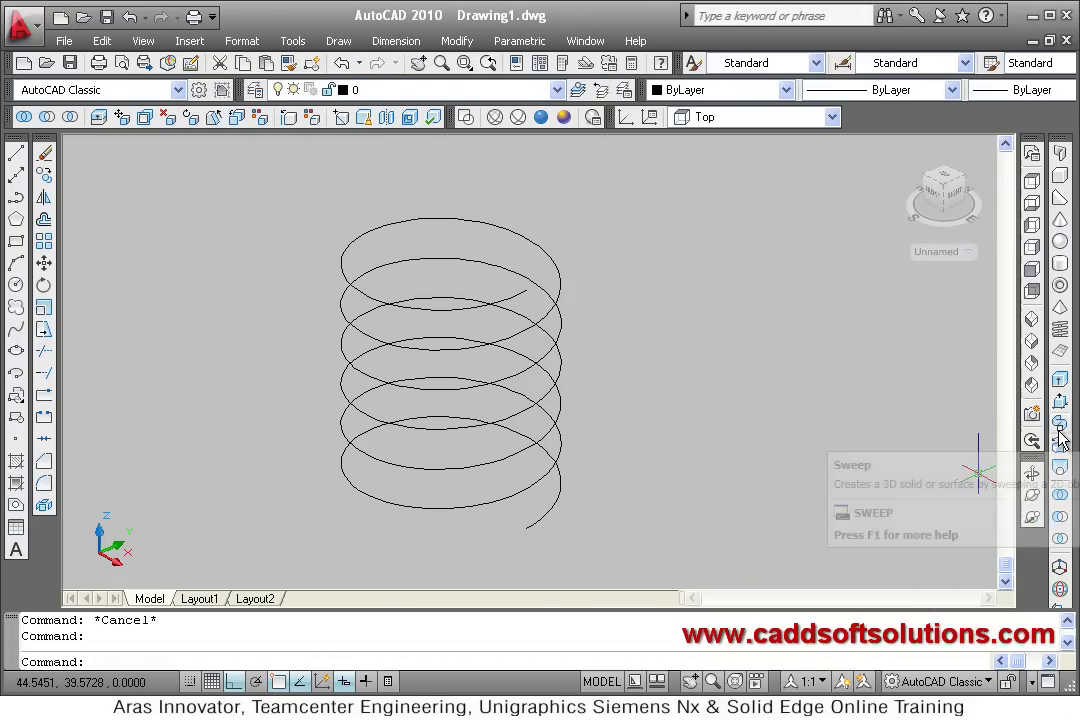
pyautogui.write('c')
pyautogui.press('Return')
pyautogui.click(649, 504)
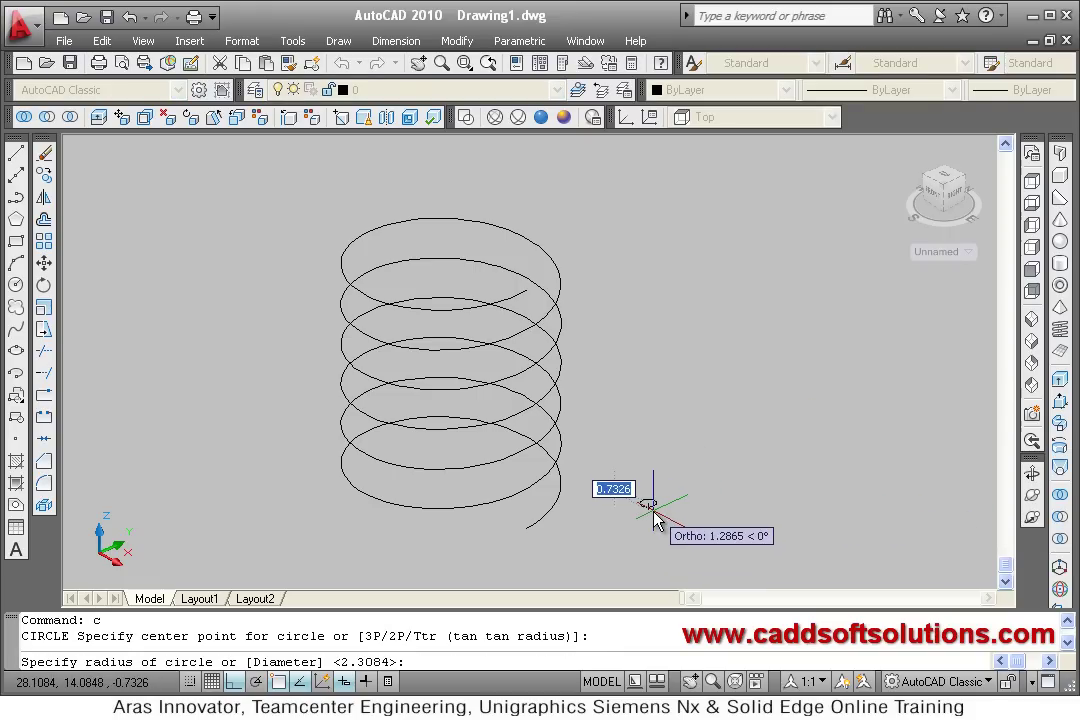
pyautogui.click(654, 511)
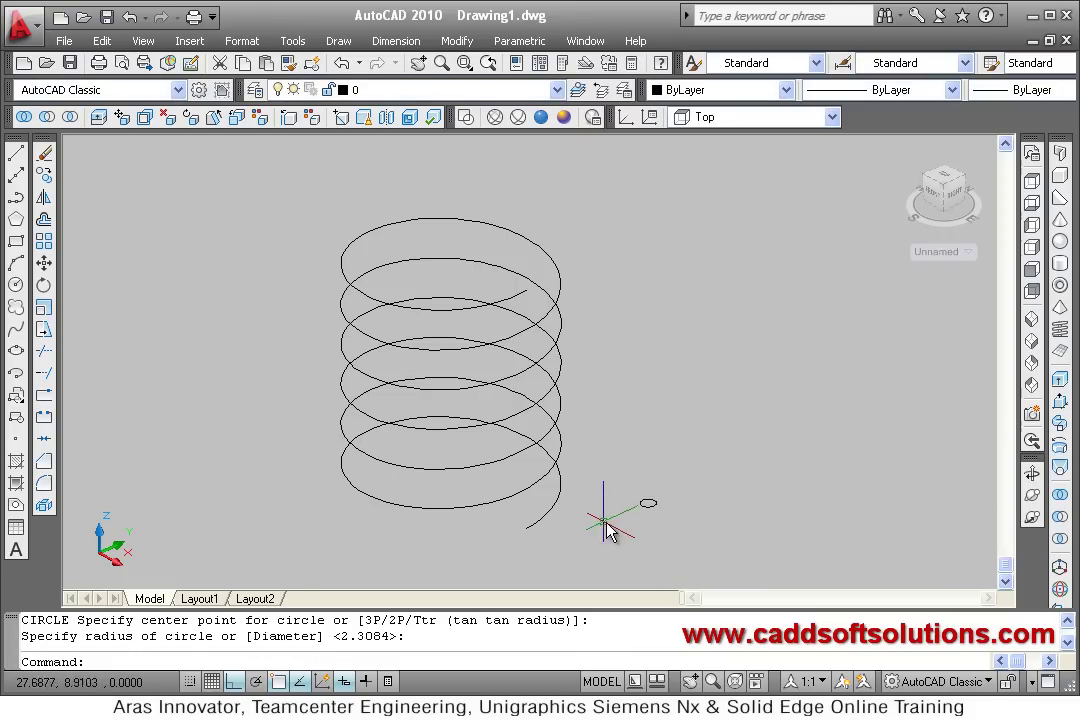
# Step: Sweep the small circle along the helix to form the solid spring
pyautogui.scroll(-1, 637, 533)
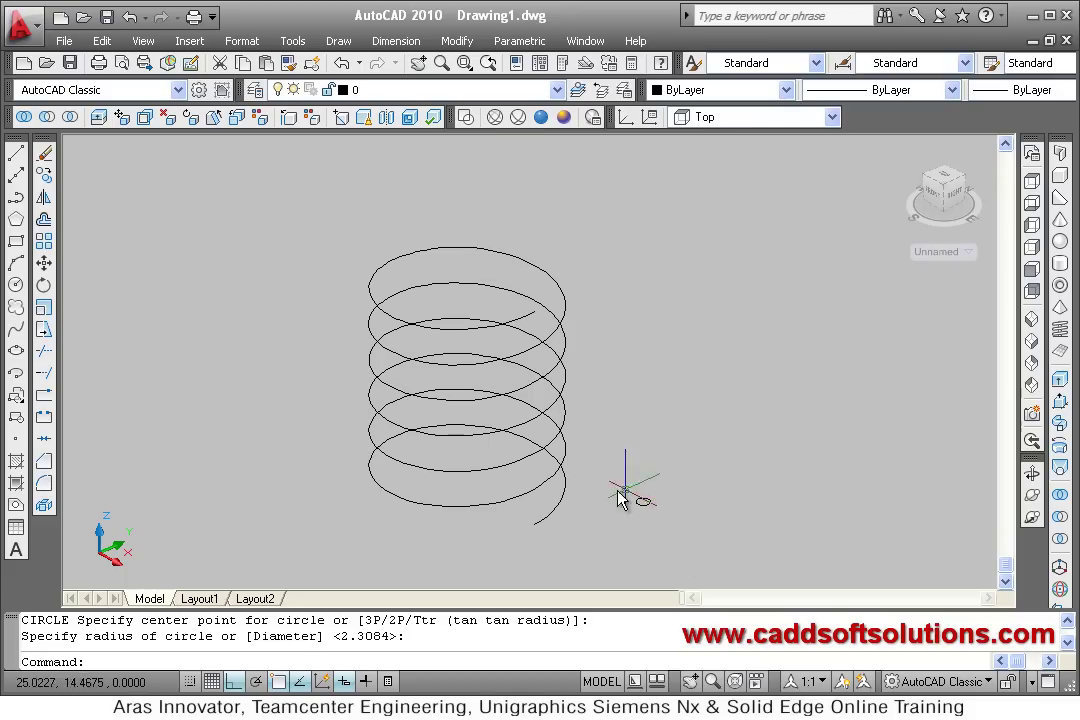
pyautogui.click(1060, 440)
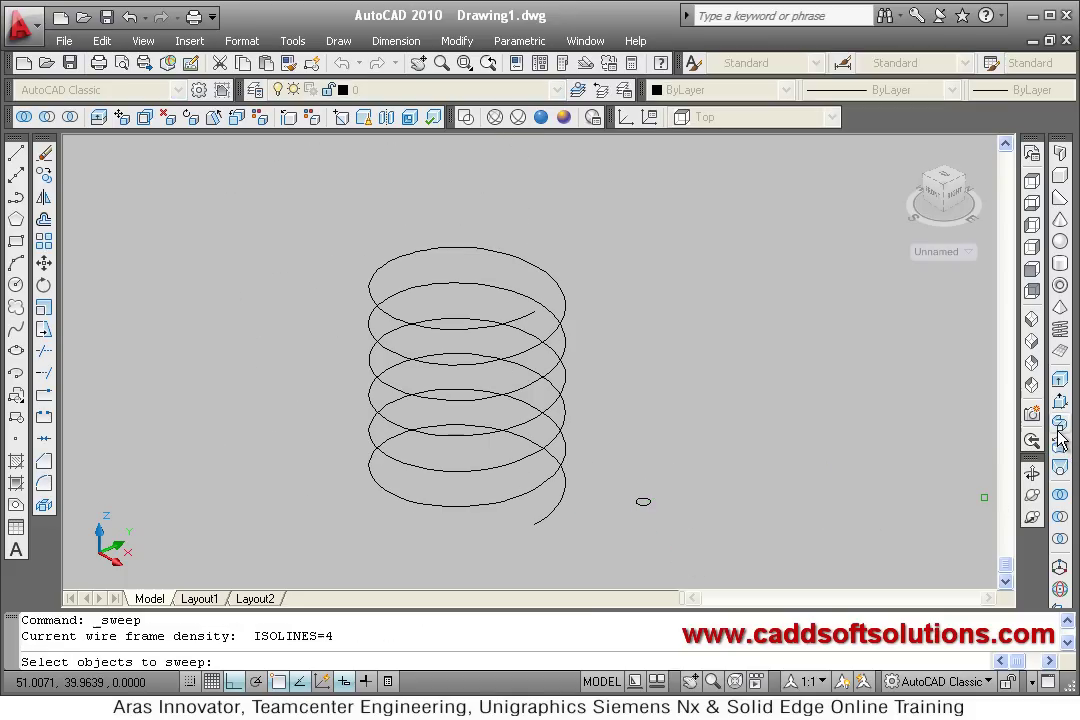
pyautogui.click(645, 502)
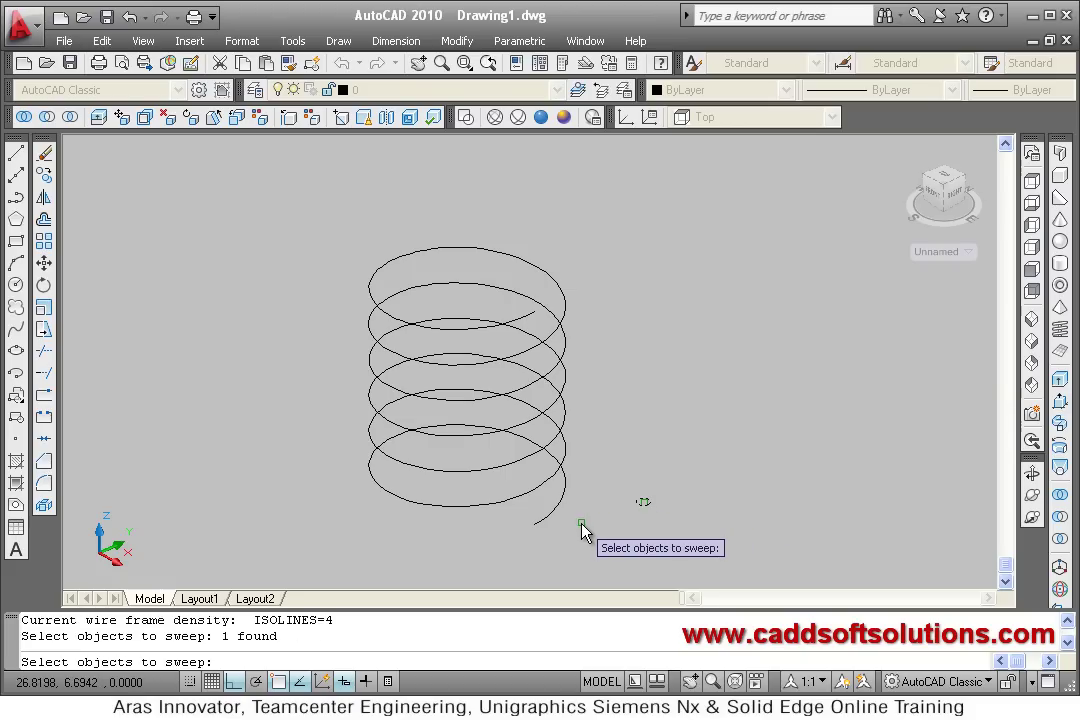
pyautogui.press('Return')
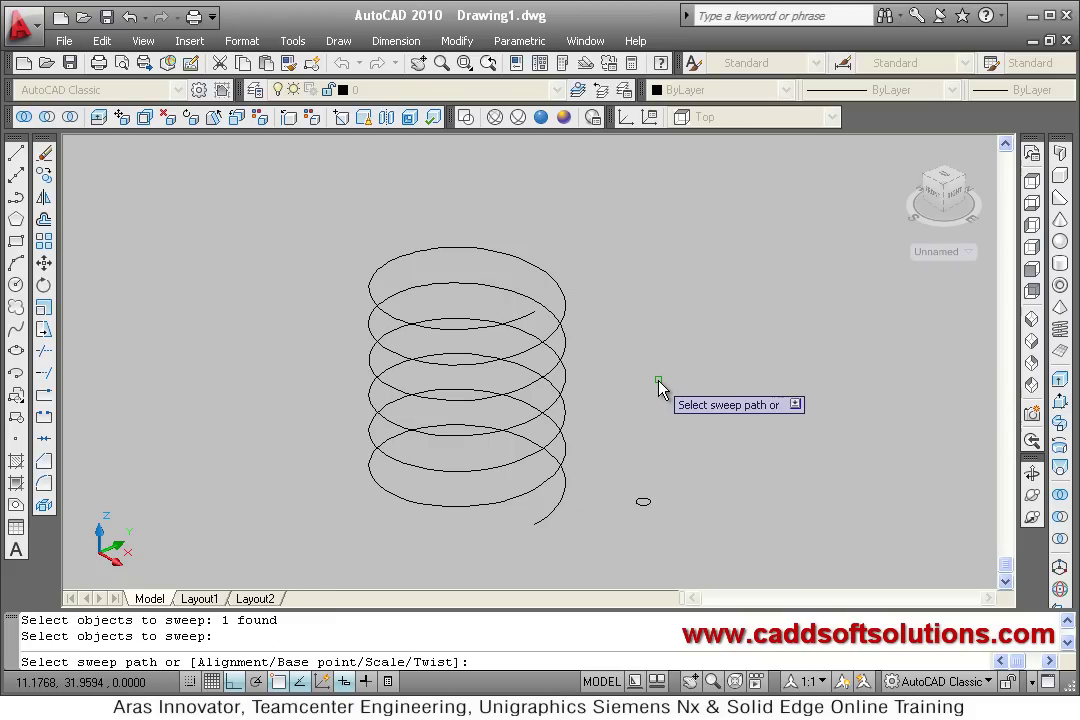
pyautogui.click(556, 520)
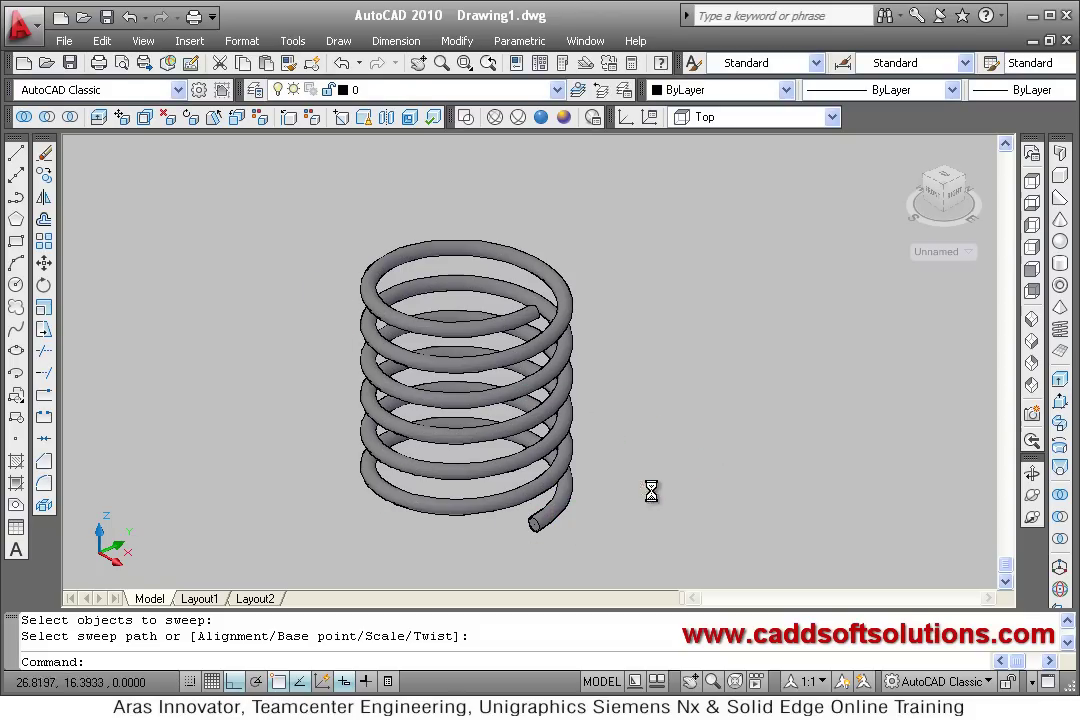
pyautogui.keyDown('shift'); pyautogui.moveTo(637, 456); pyautogui.dragTo(555, 440, button='middle'); pyautogui.keyUp('shift')
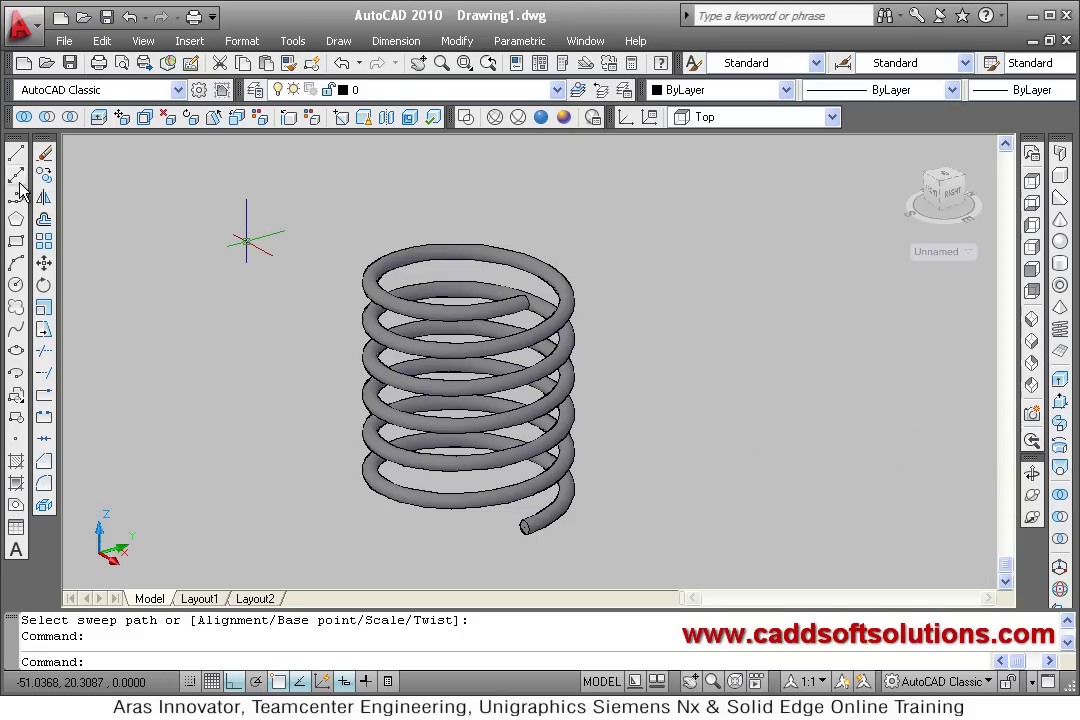
# Step: Erase the spring and helix, then switch to the southeast isometric view
pyautogui.click(46, 152)
pyautogui.click(619, 535)
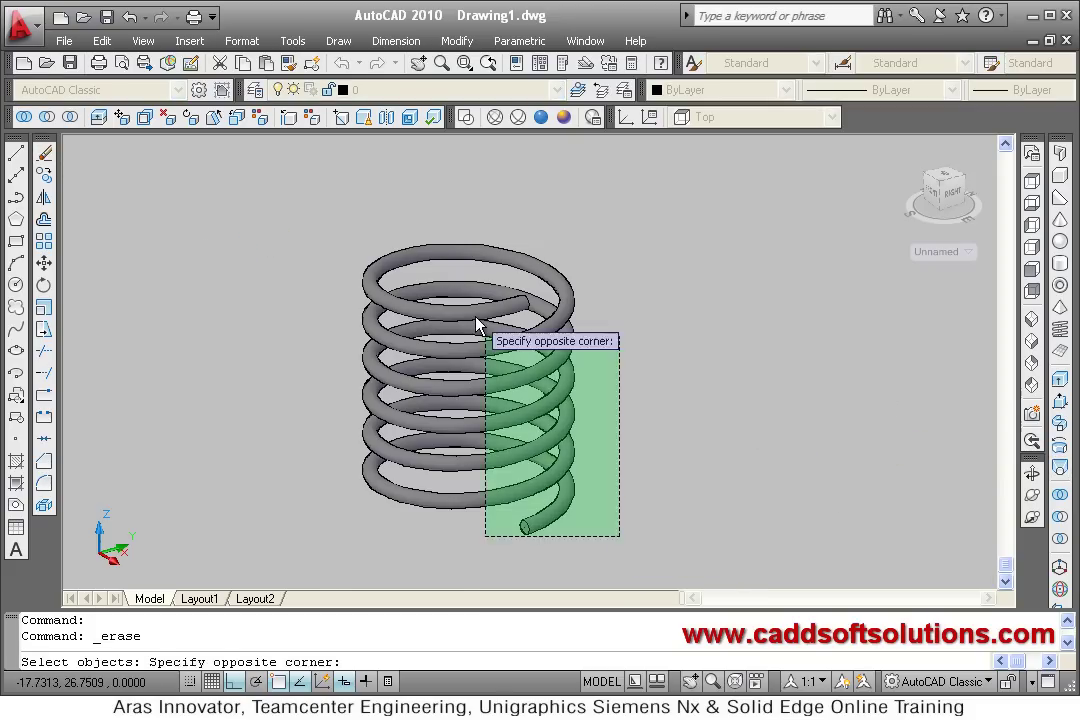
pyautogui.click(484, 337)
pyautogui.press('Return')
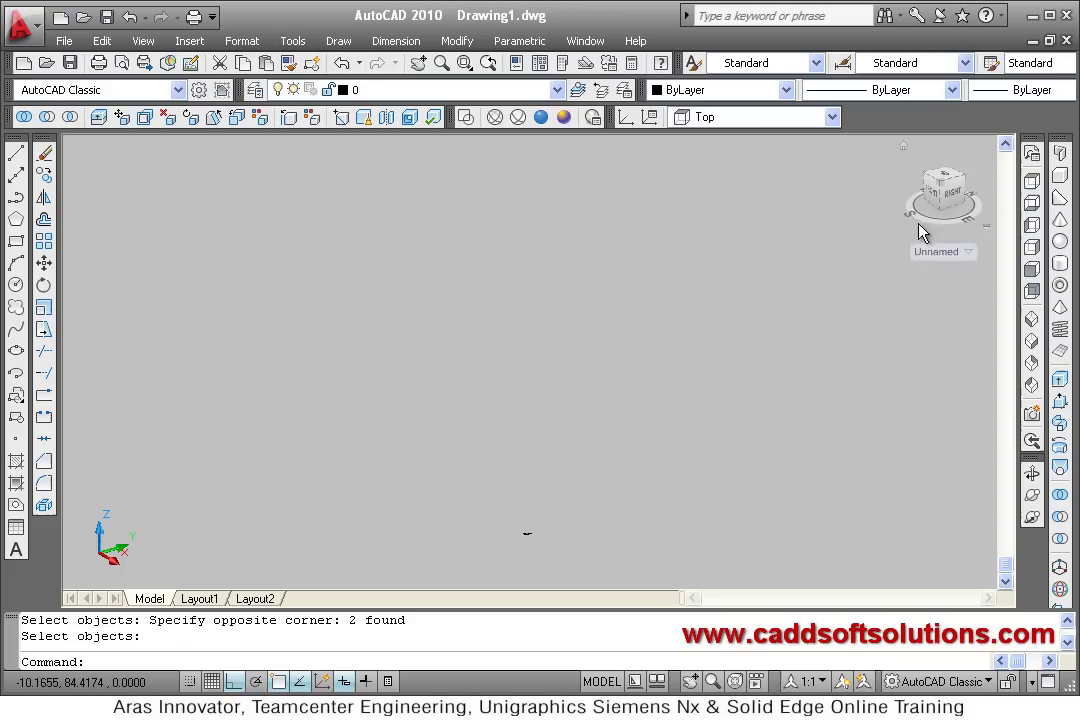
pyautogui.click(1031, 343)
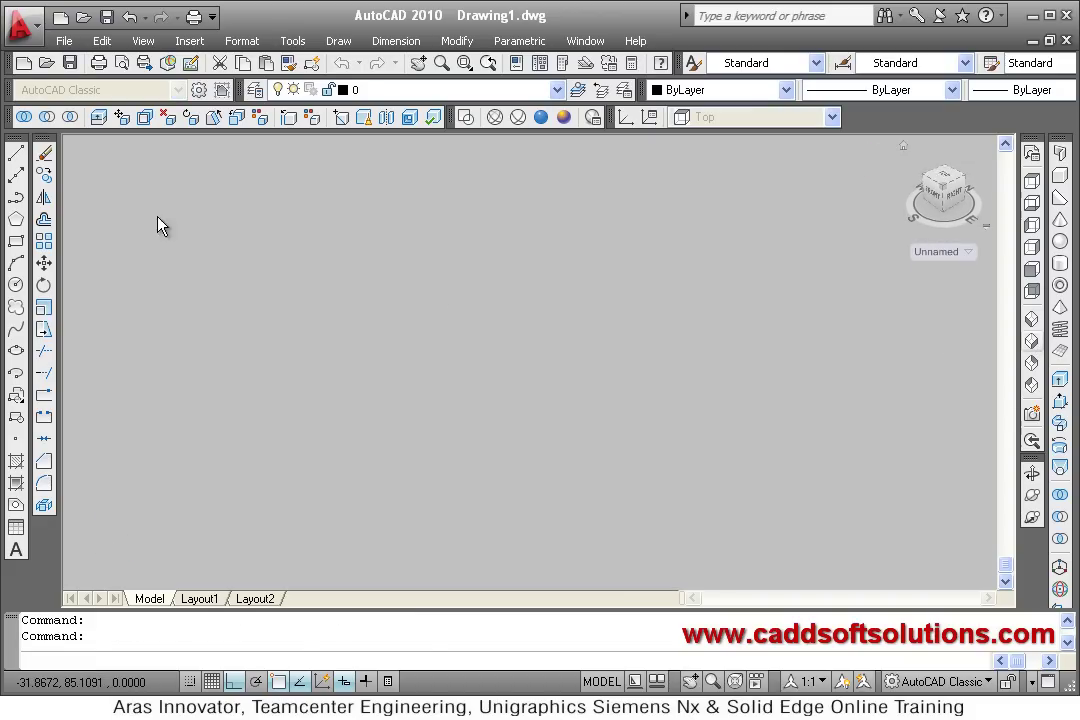
# Step: Draw an open heart-shaped polyline outline with seven points
pyautogui.click(17, 200)
pyautogui.click(134, 433)
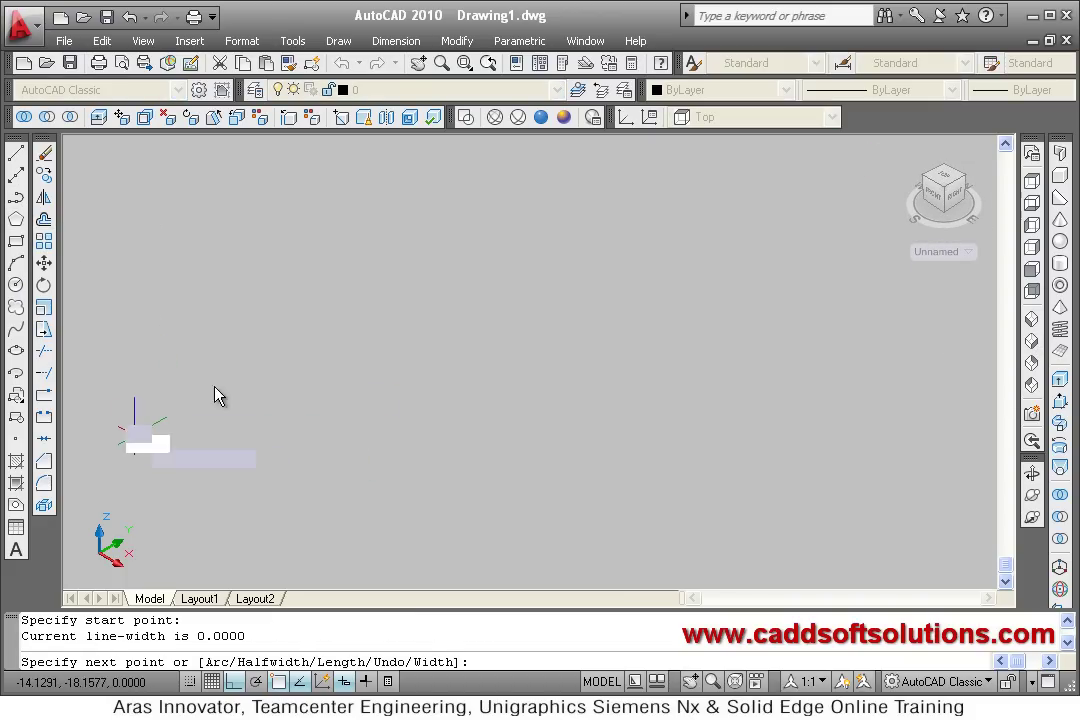
pyautogui.click(538, 203)
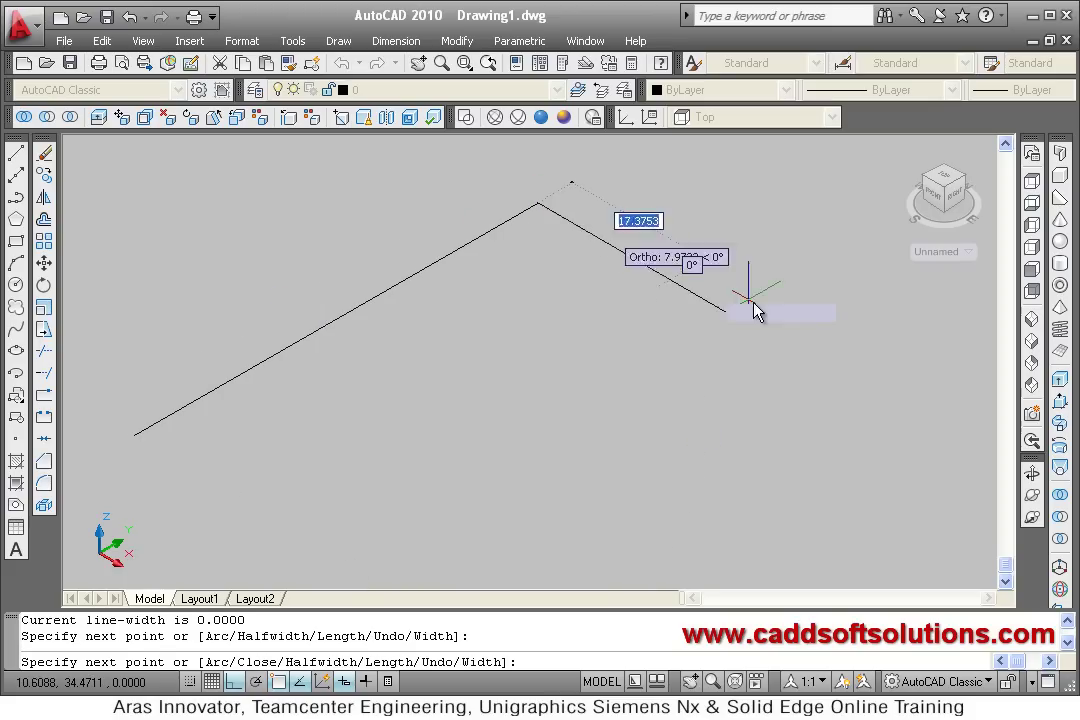
pyautogui.click(848, 378)
pyautogui.scroll(-4, 716, 429)
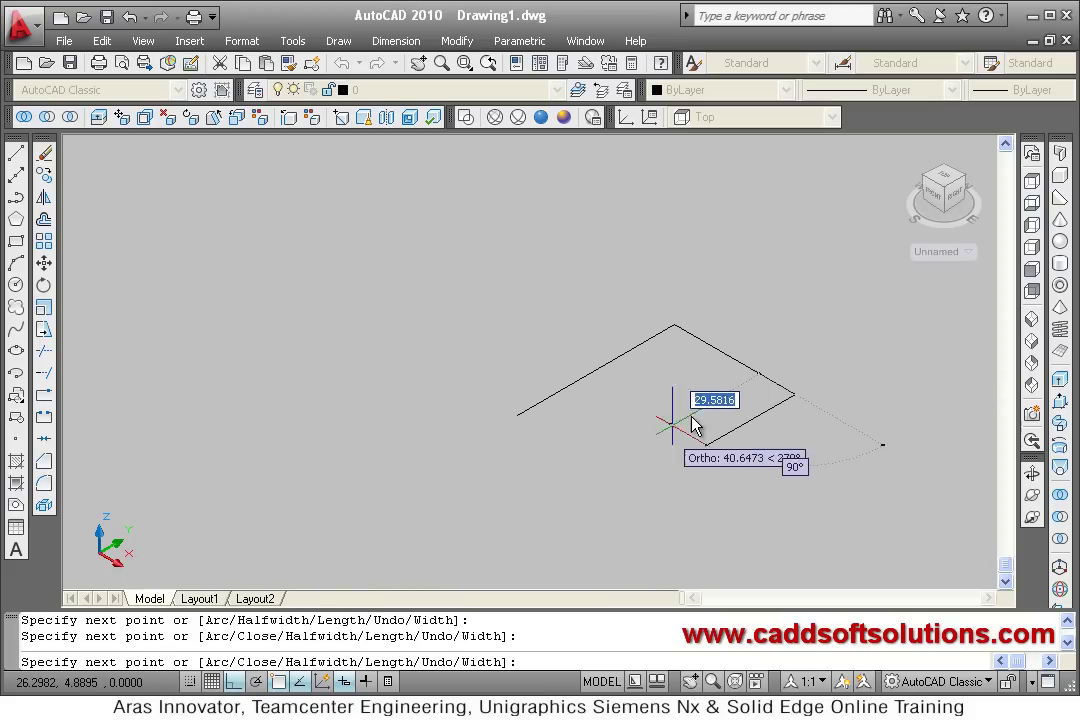
pyautogui.click(724, 435)
pyautogui.click(798, 479)
pyautogui.click(675, 549)
pyautogui.click(547, 477)
pyautogui.rightClick(484, 453)
pyautogui.click(525, 460)
pyautogui.moveTo(742, 569)
pyautogui.mouseDown(button='middle')
pyautogui.moveTo(742, 497)
pyautogui.moveTo(703, 446)
pyautogui.mouseUp(button='middle')
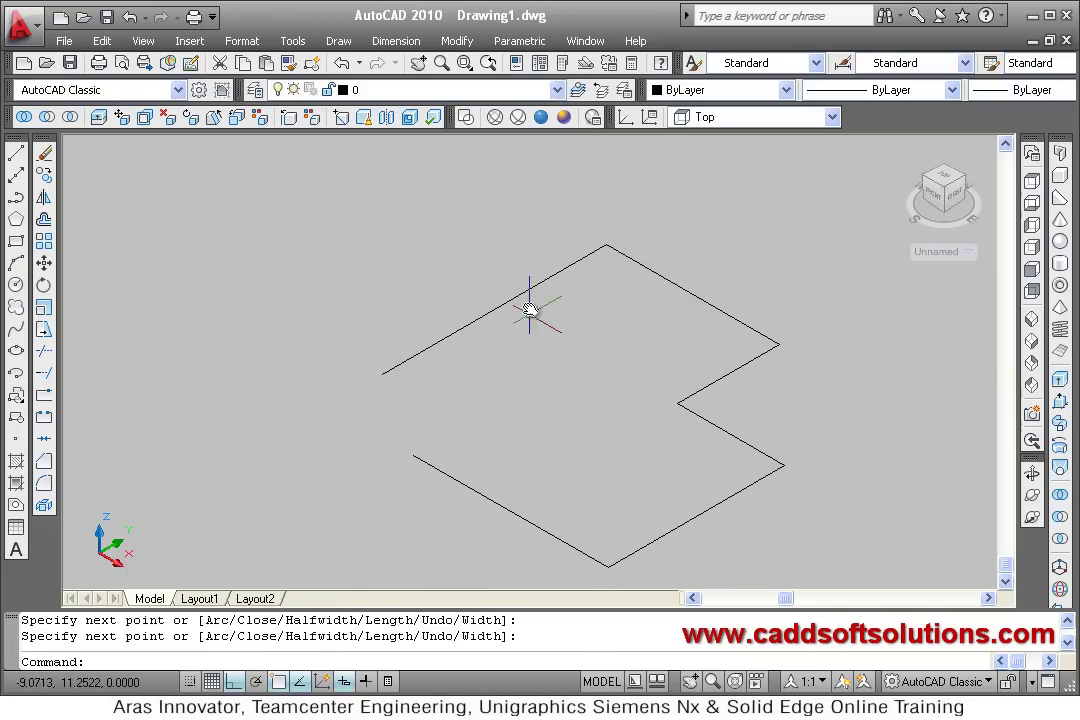
# Step: Set a fillet radius by two points and fillet every corner of the heart polyline
pyautogui.click(44, 484)
pyautogui.rightClick(232, 286)
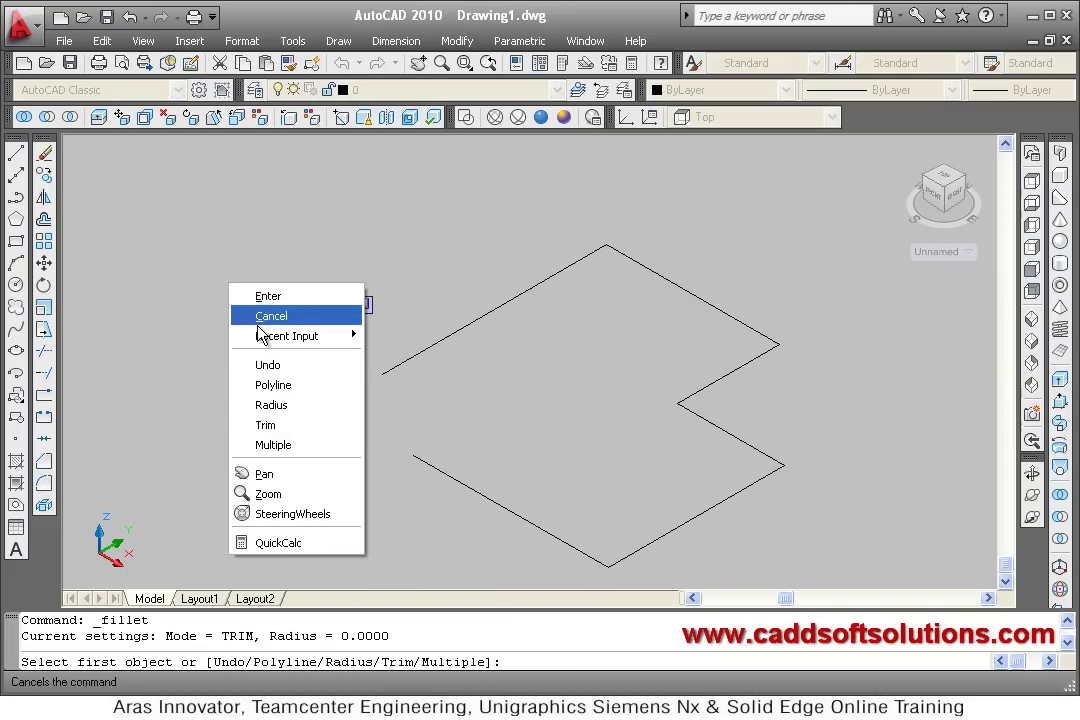
pyautogui.click(270, 405)
pyautogui.click(191, 404)
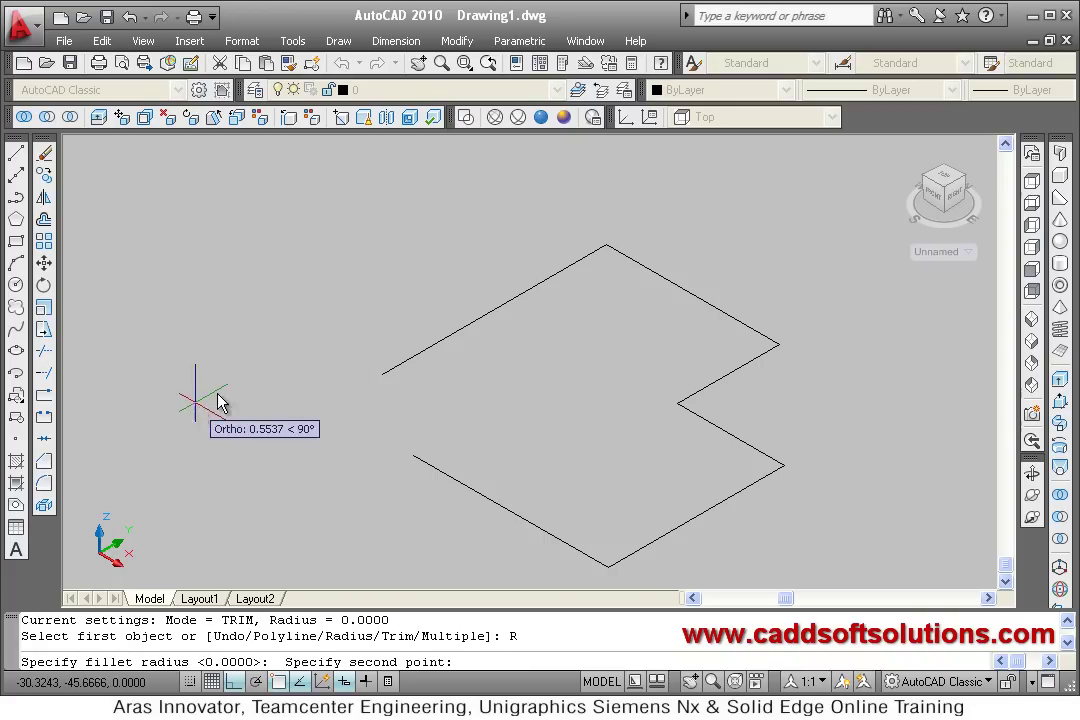
pyautogui.click(271, 384)
pyautogui.rightClick(268, 293)
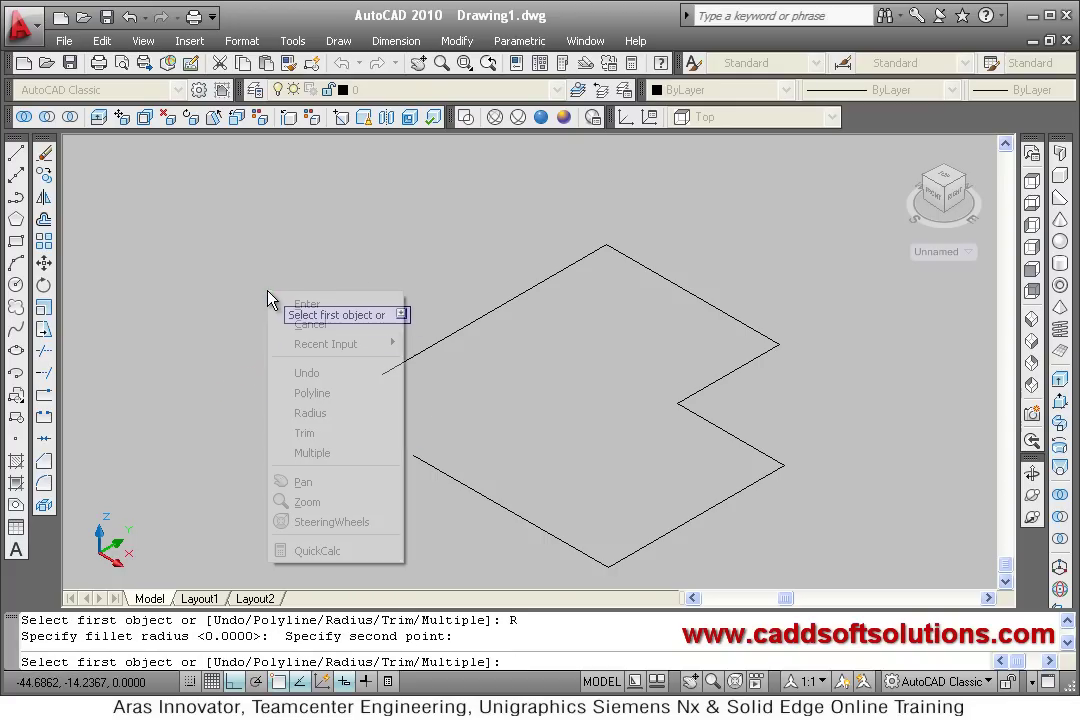
pyautogui.click(314, 393)
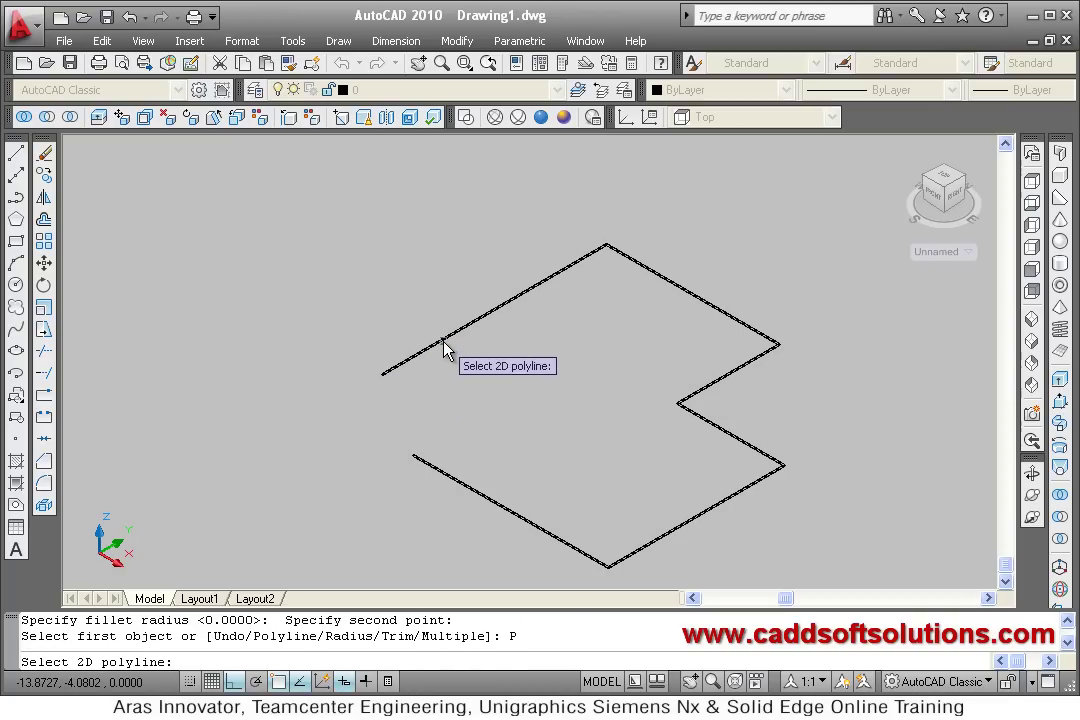
pyautogui.click(444, 345)
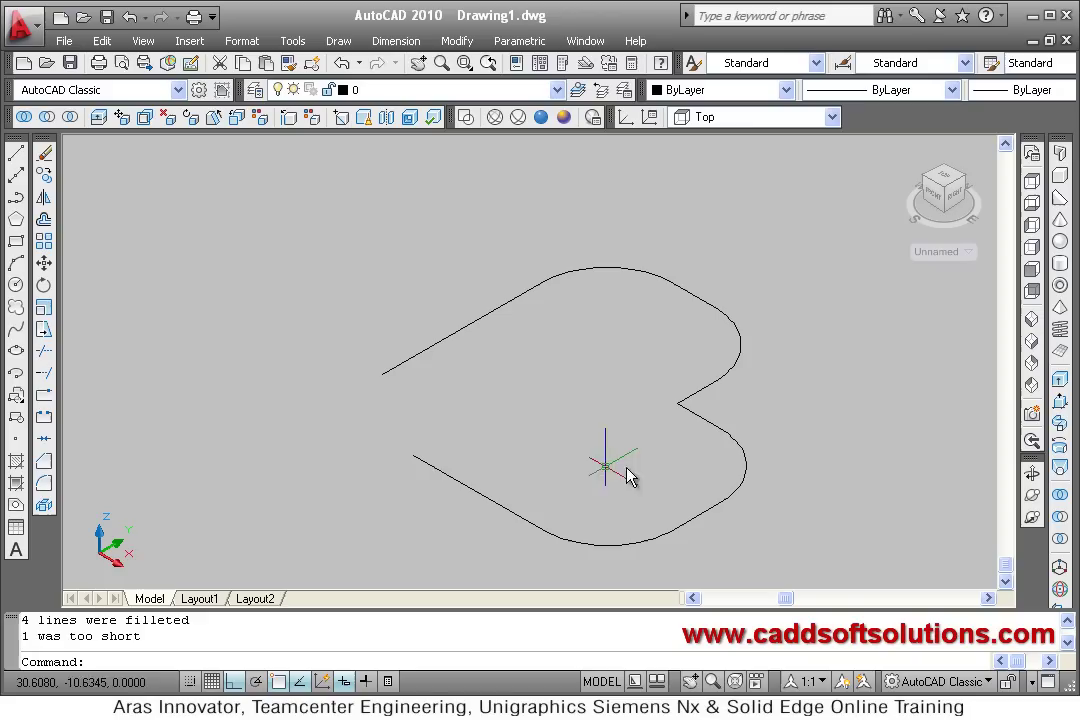
pyautogui.moveTo(650, 480)
pyautogui.mouseDown(button='middle')
pyautogui.moveTo(646, 458)
pyautogui.moveTo(576, 436)
pyautogui.mouseUp(button='middle')
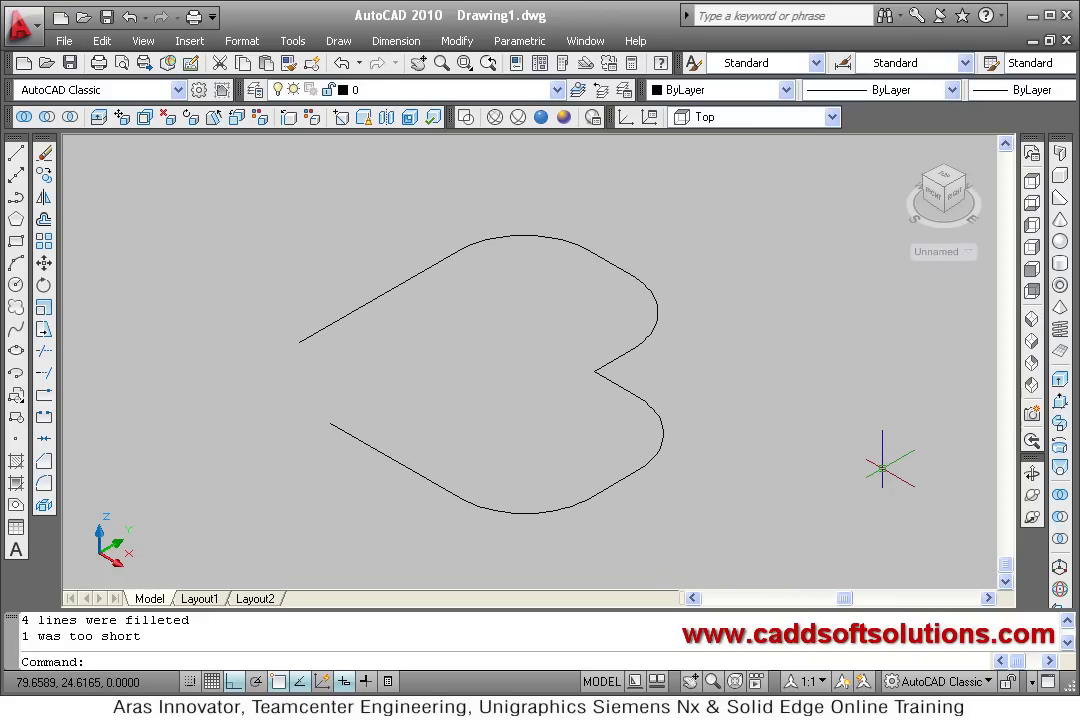
# Step: Draw a small rectangle to serve as the sweep profile
pyautogui.click(16, 243)
pyautogui.click(137, 236)
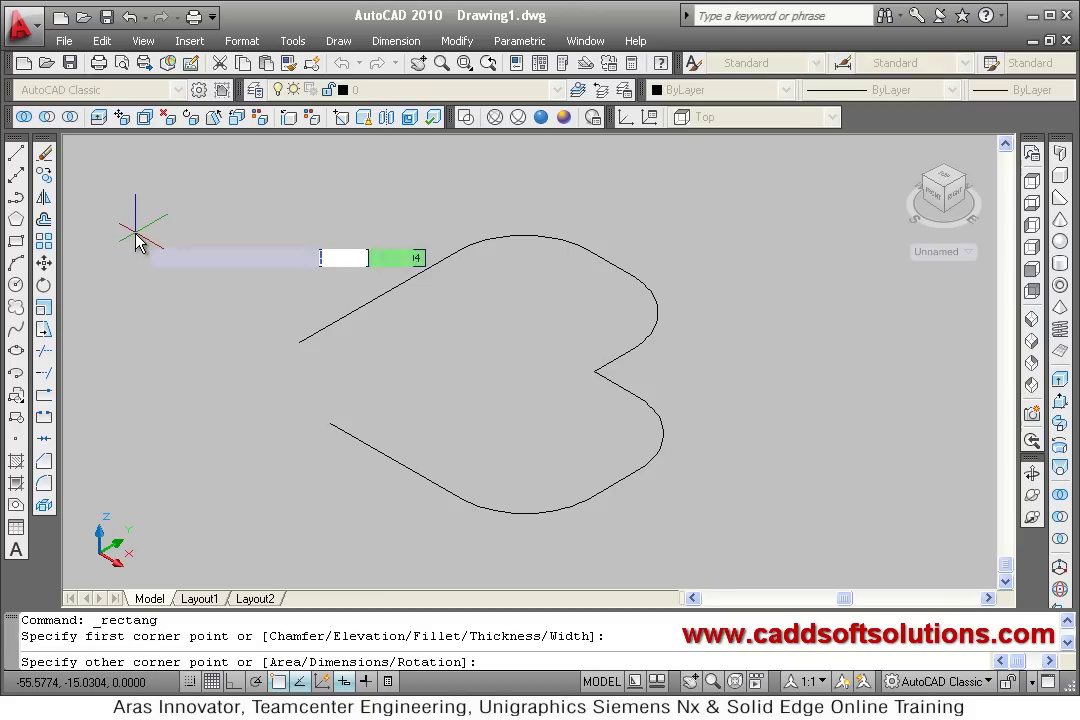
pyautogui.click(156, 284)
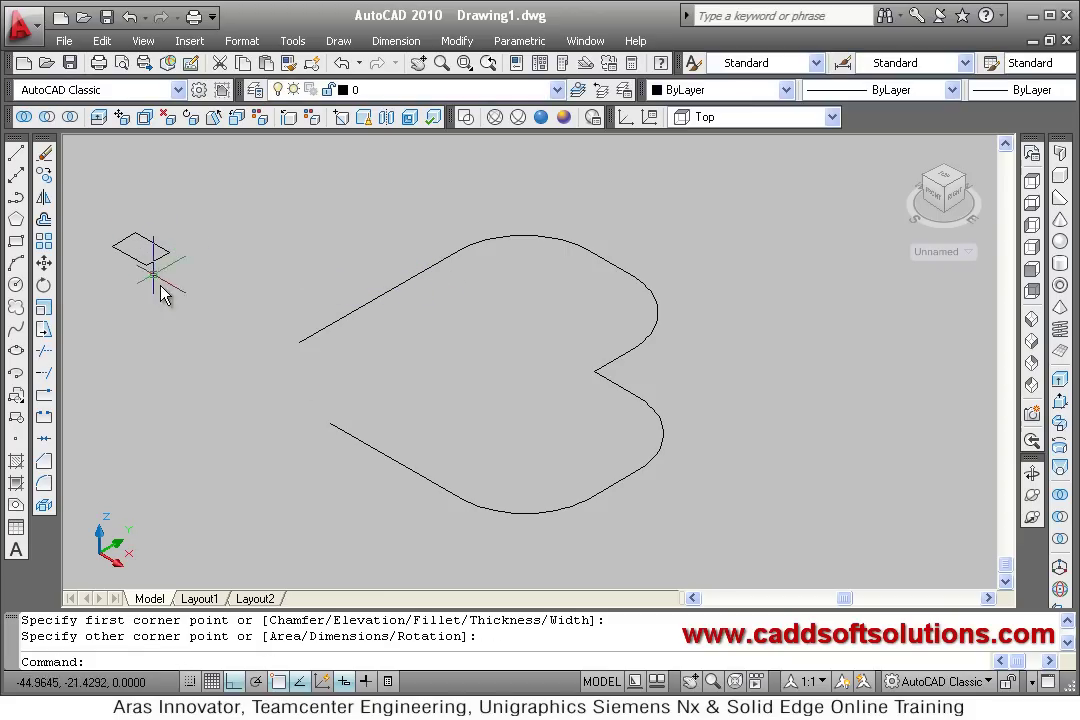
# Step: Sweep the rectangle along the filleted heart polyline and orbit to view the solid
pyautogui.click(1060, 427)
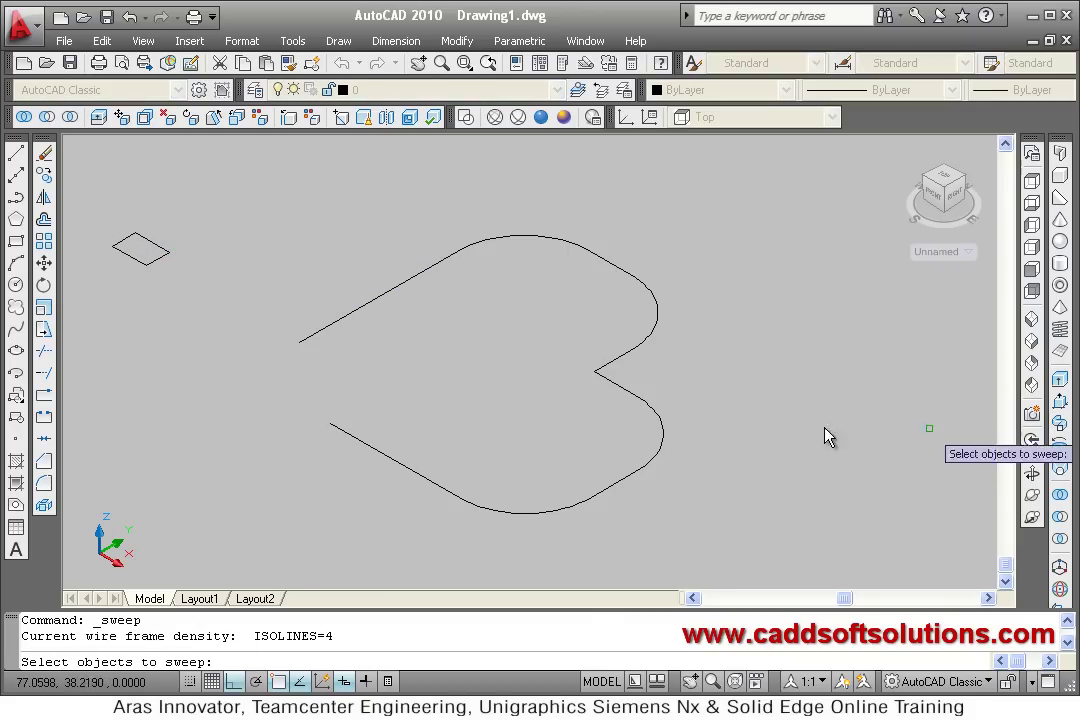
pyautogui.click(133, 262)
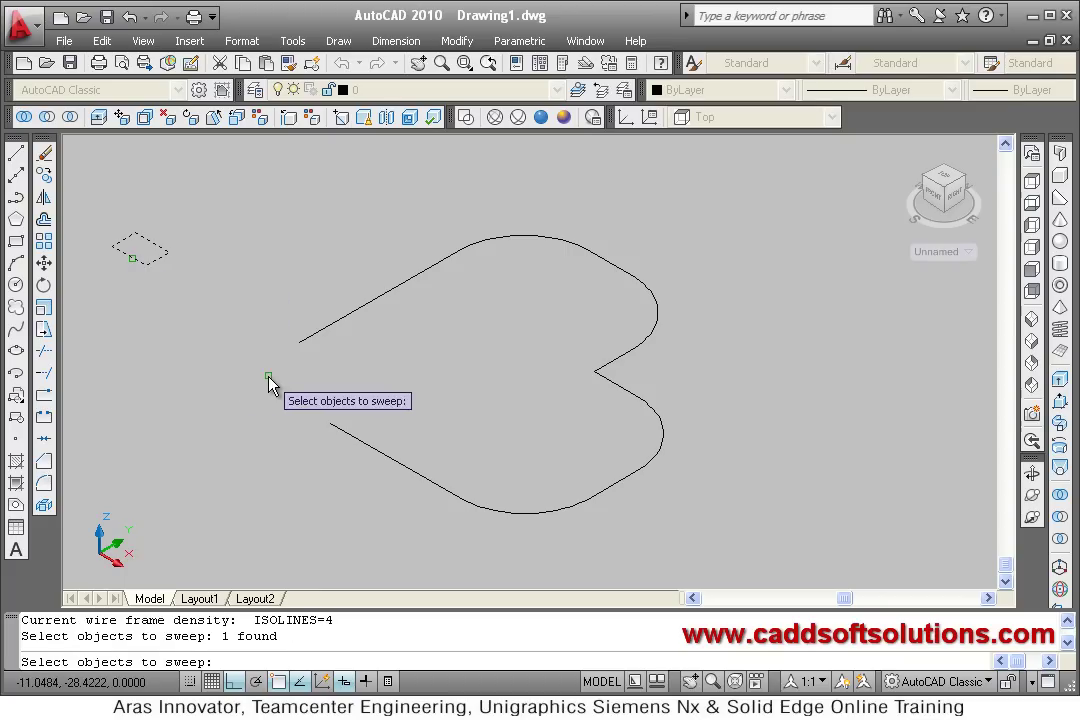
pyautogui.press('Return')
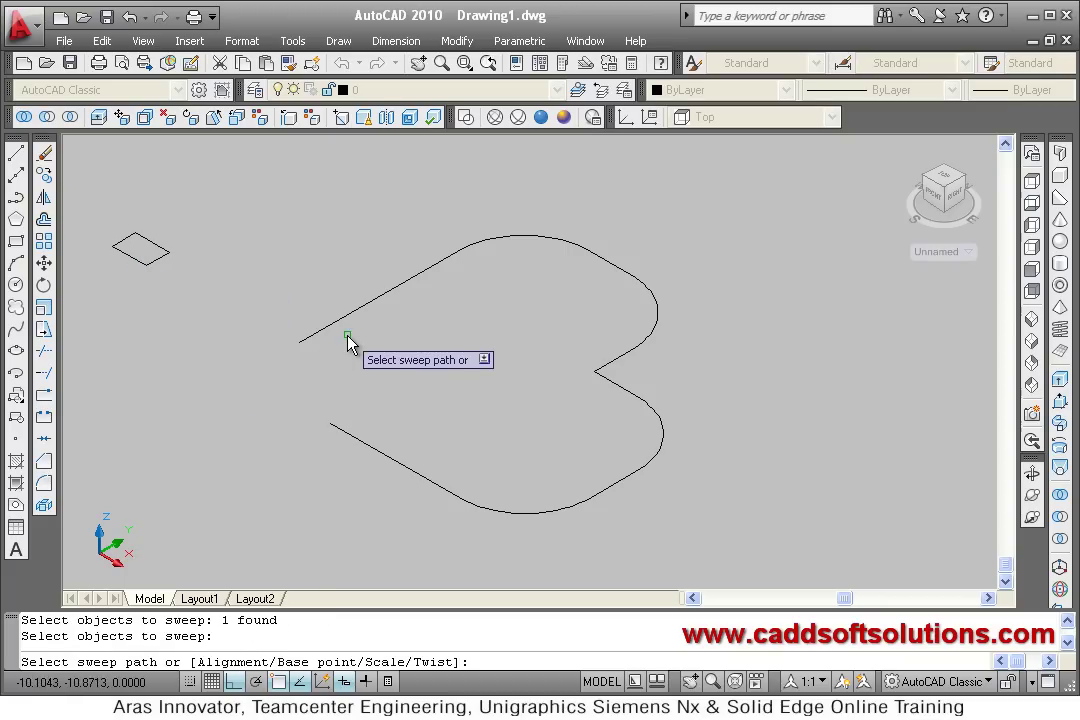
pyautogui.click(347, 328)
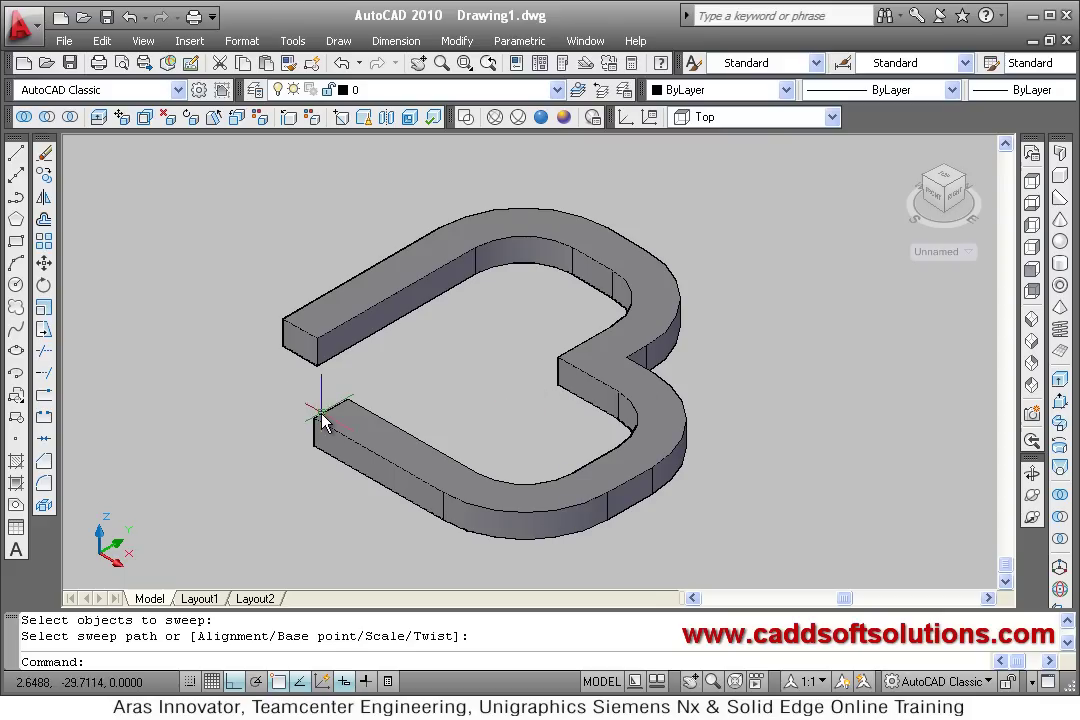
pyautogui.keyDown('shift'); pyautogui.moveTo(523, 449); pyautogui.dragTo(530, 477, button='middle'); pyautogui.keyUp('shift')
pyautogui.scroll(-4, 517, 402)
pyautogui.scroll(4, 517, 402)
pyautogui.keyDown('shift'); pyautogui.moveTo(513, 378); pyautogui.dragTo(682, 294, button='middle'); pyautogui.keyUp('shift')
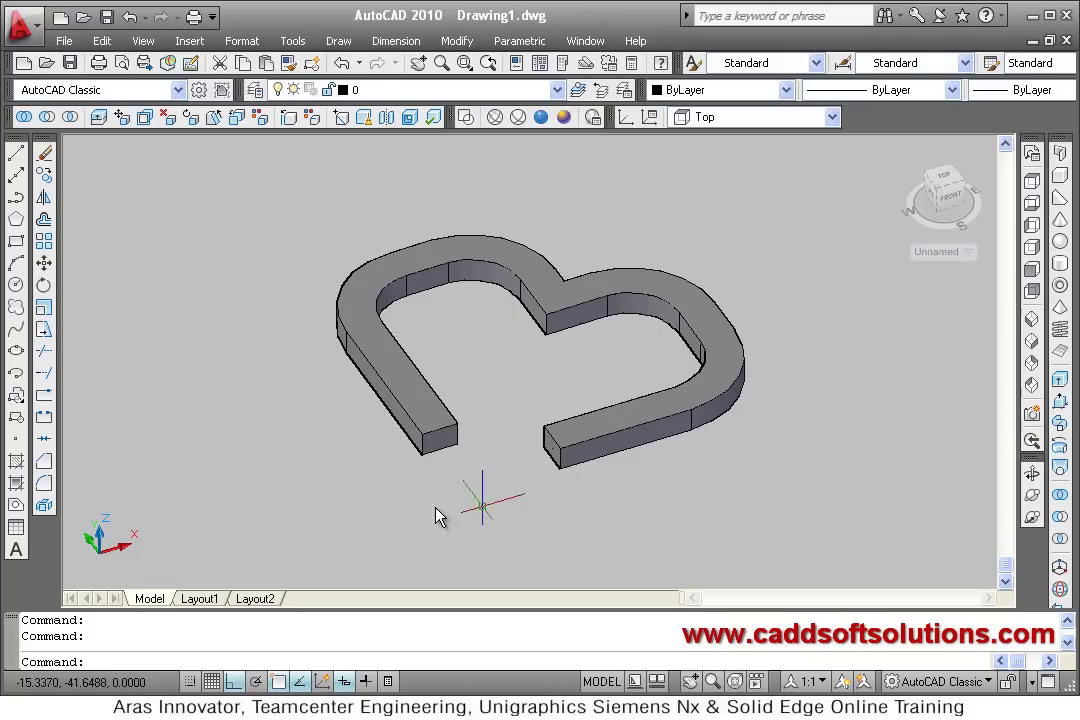
pyautogui.scroll(3, 446, 478)
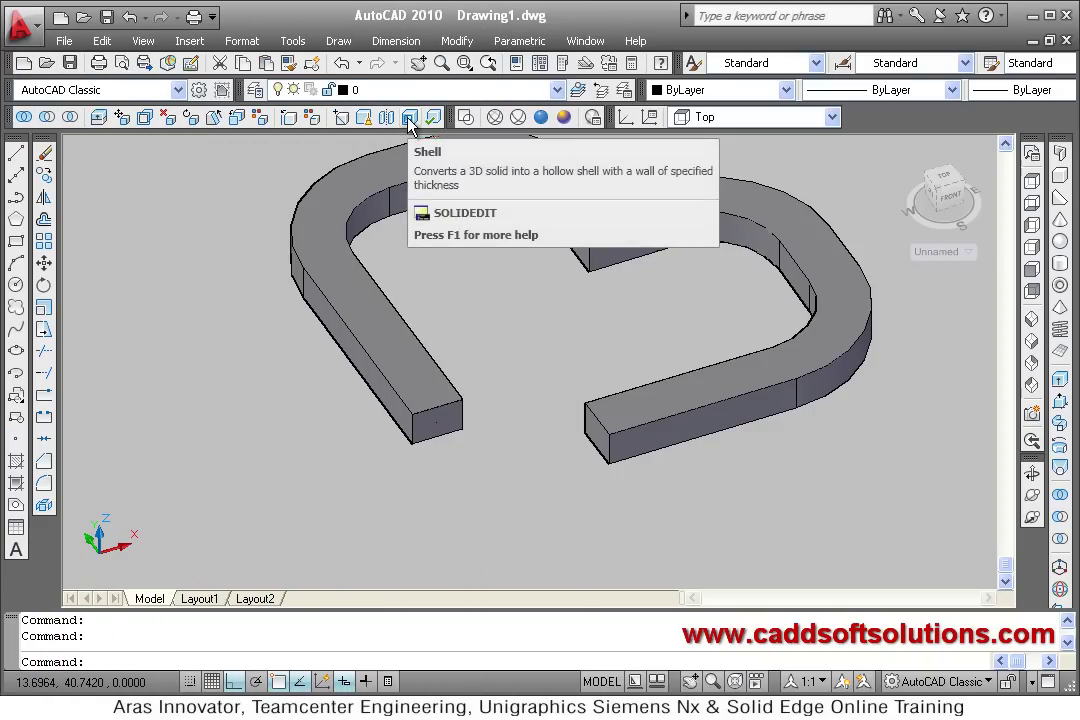
# Step: Shell the heart solid to 0.5 wall thickness, removing both arm end faces
pyautogui.click(410, 120)
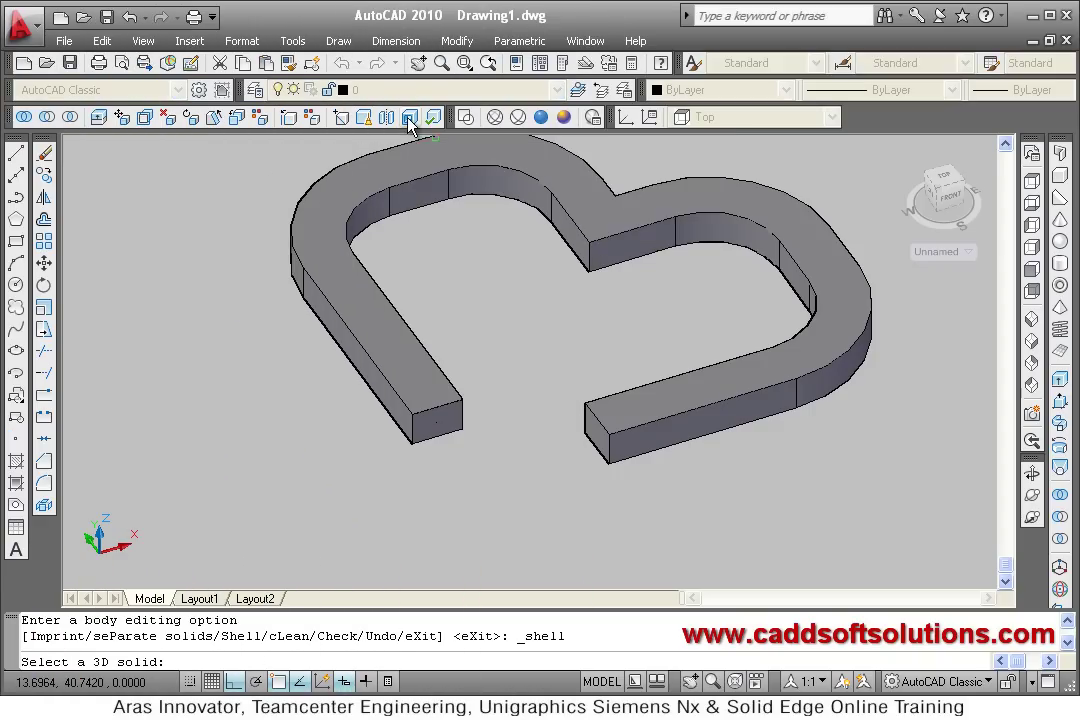
pyautogui.click(412, 372)
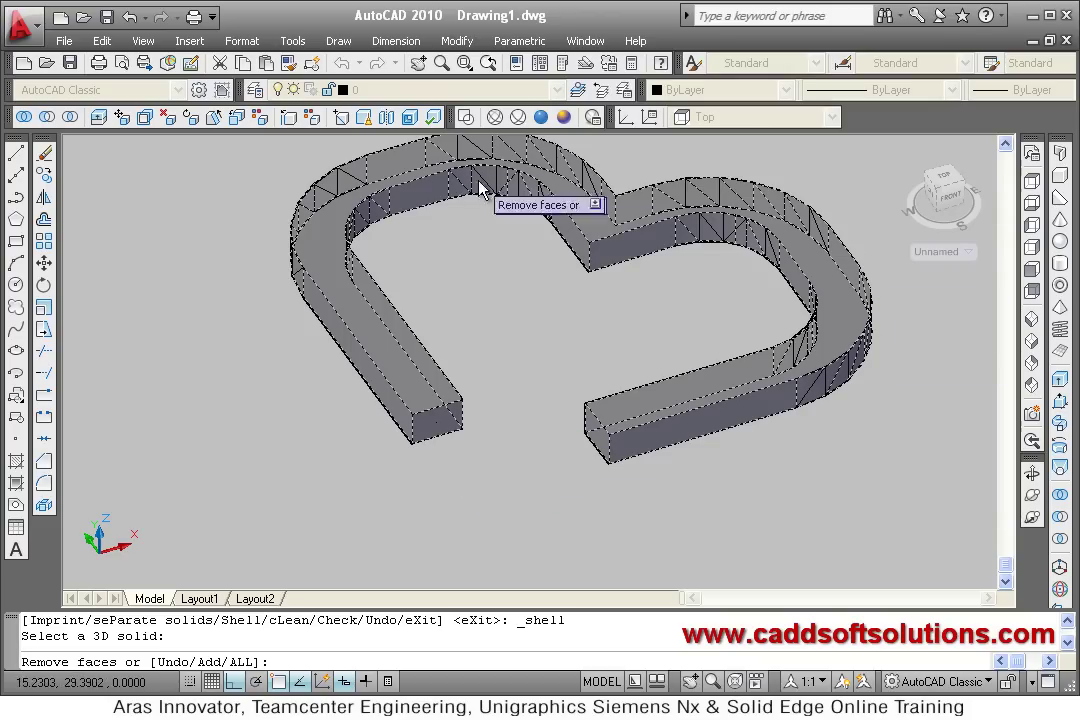
pyautogui.click(421, 436)
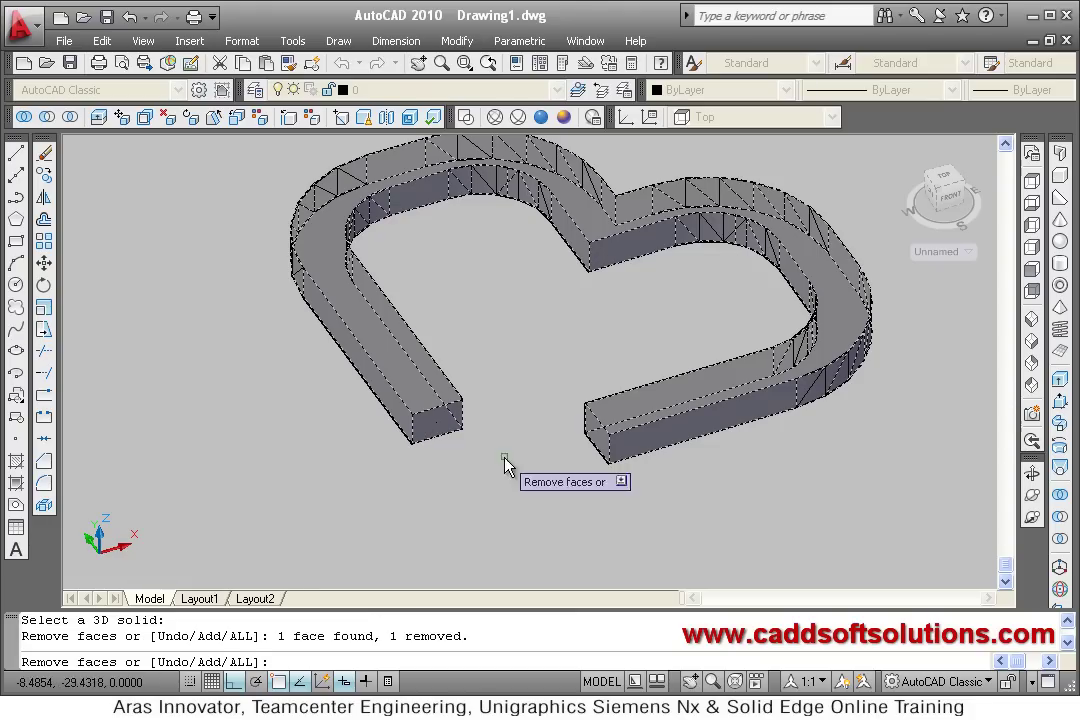
pyautogui.click(601, 447)
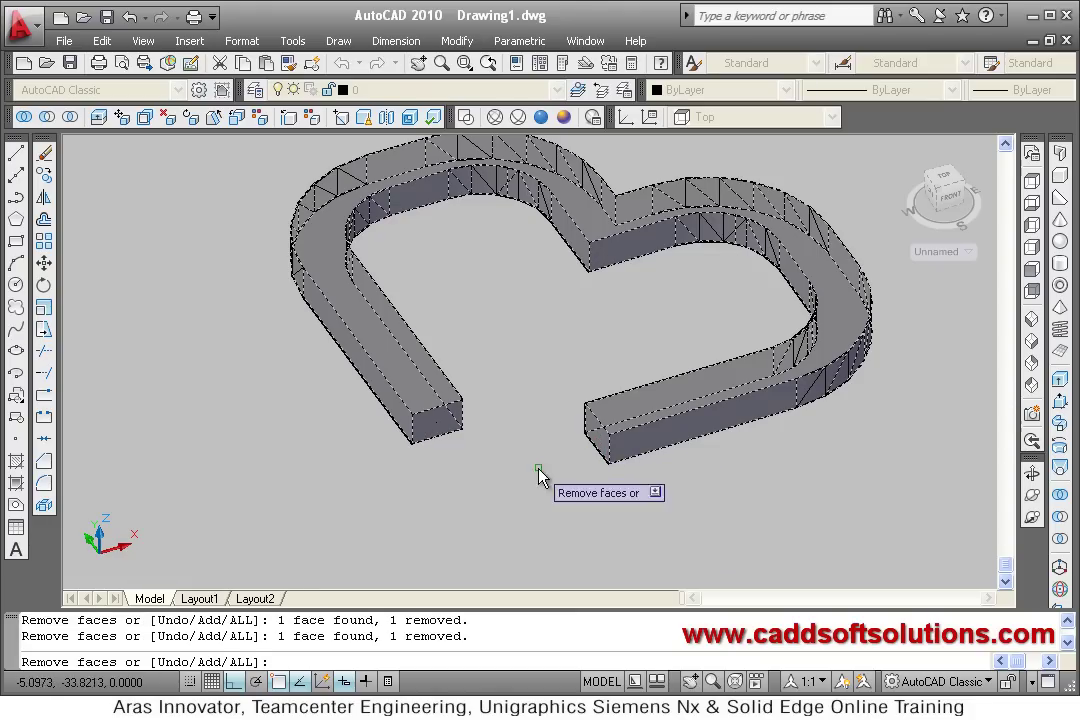
pyautogui.press('Return')
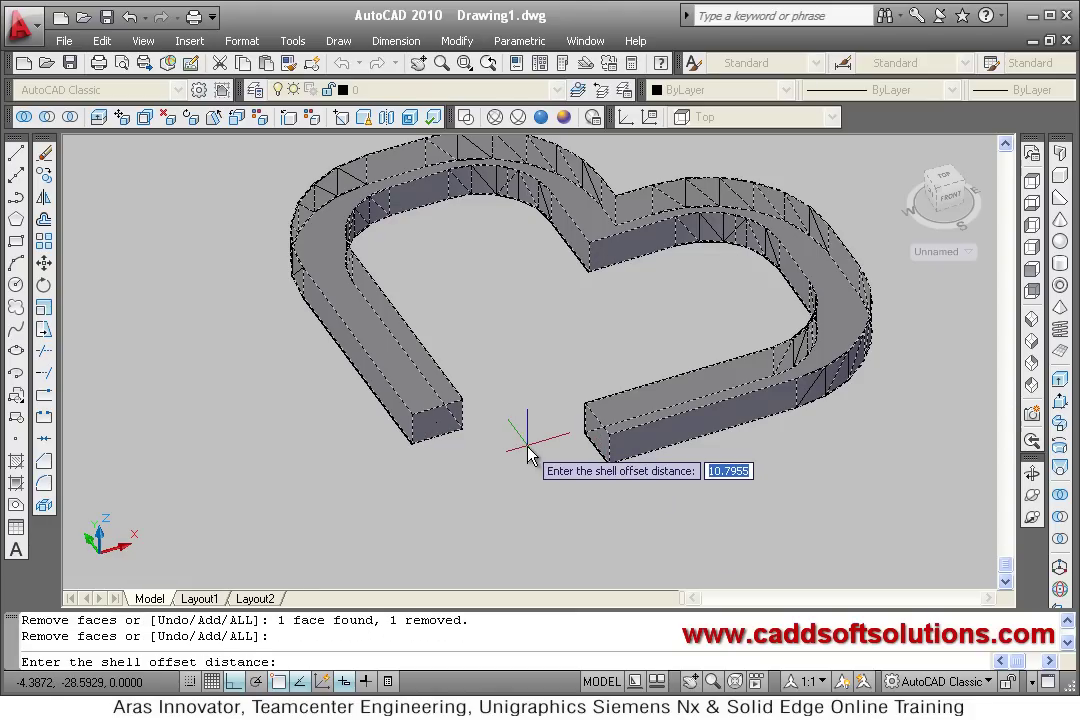
pyautogui.click(480, 503)
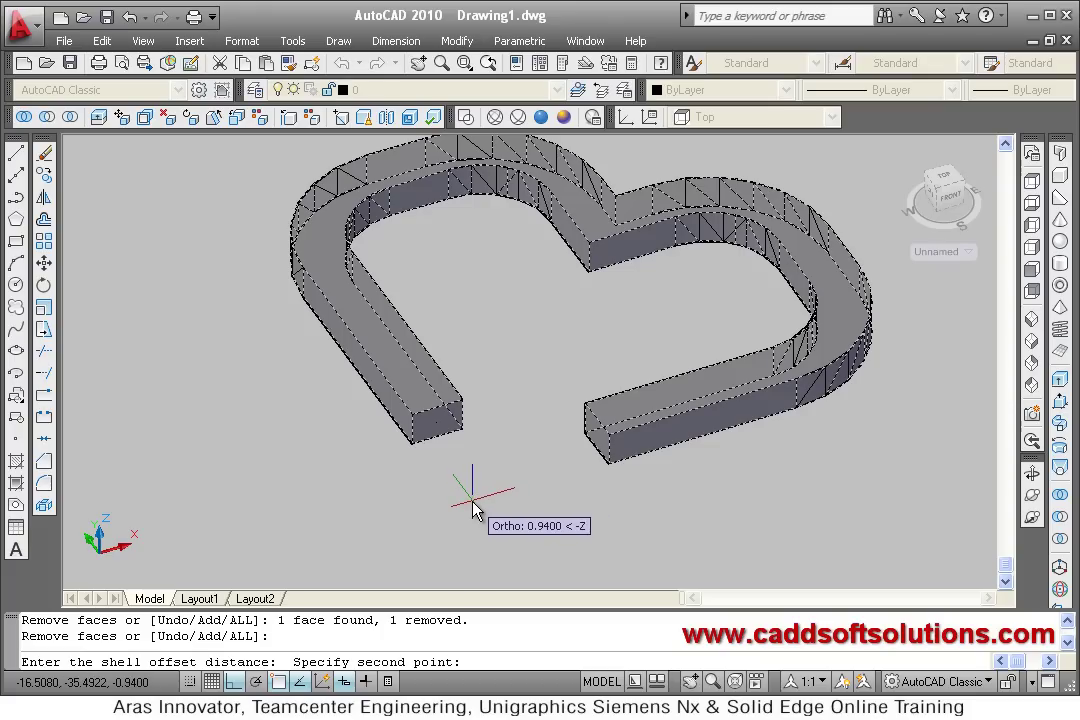
pyautogui.write('0.5')
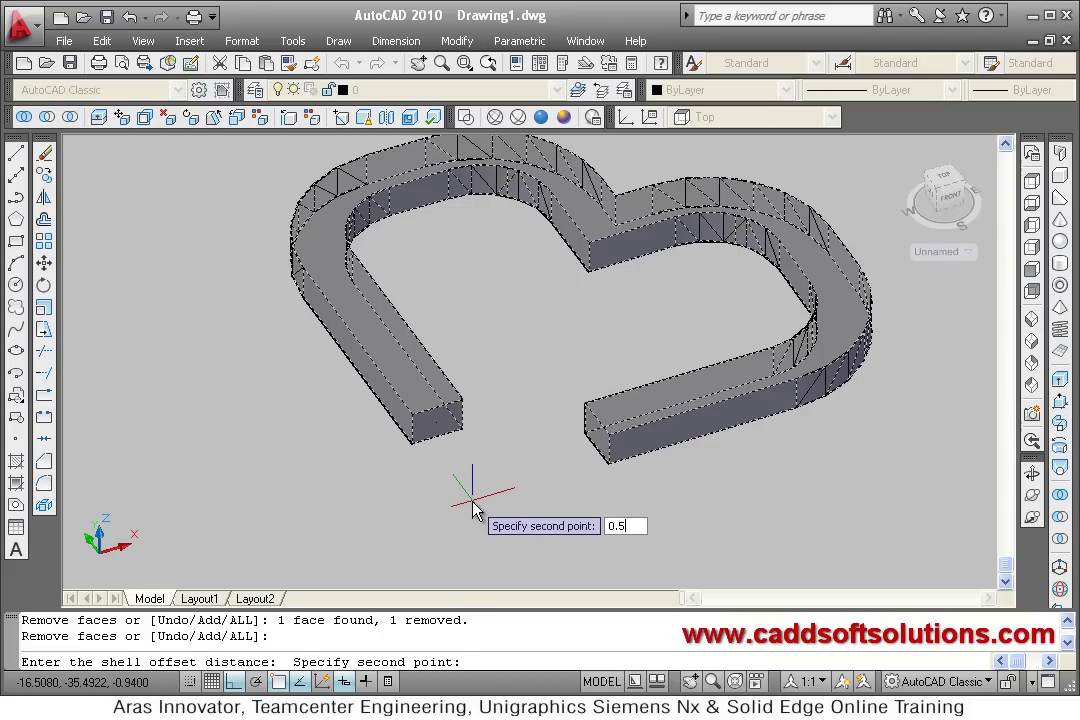
pyautogui.press('Return')
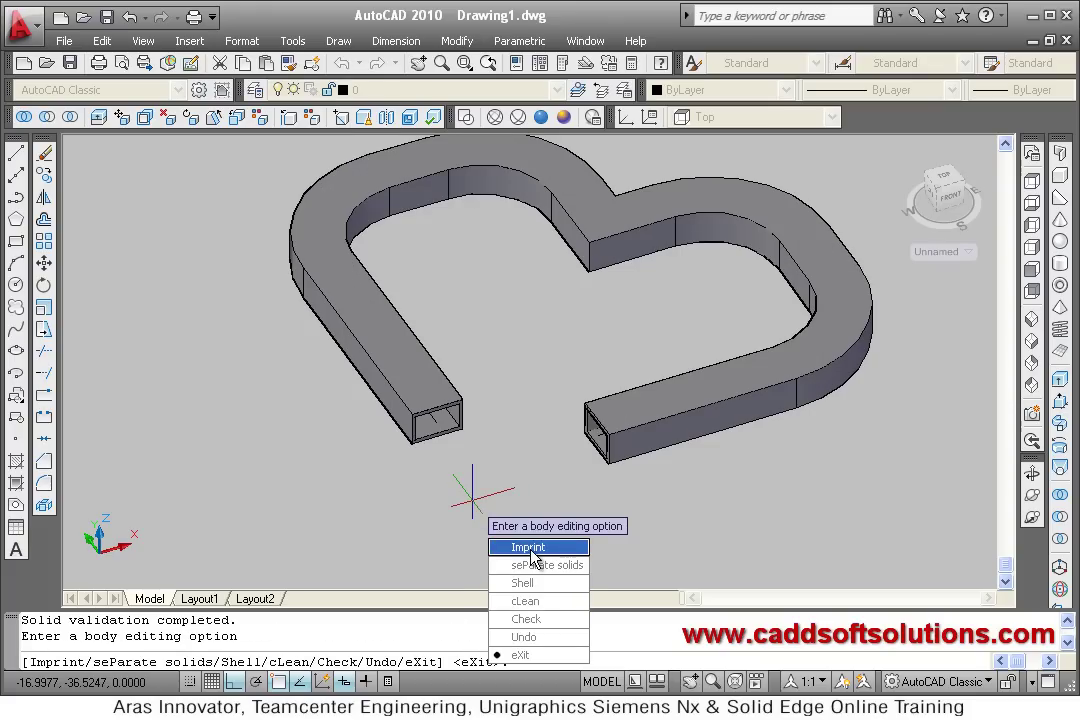
pyautogui.press('Escape')
pyautogui.moveTo(481, 440)
pyautogui.keyDown('shift'); pyautogui.mouseDown(button='middle')
pyautogui.moveTo(477, 391)
pyautogui.moveTo(448, 356)
pyautogui.moveTo(492, 366)
pyautogui.moveTo(622, 354)
pyautogui.moveTo(540, 415)
pyautogui.moveTo(511, 410)
pyautogui.moveTo(481, 424)
pyautogui.mouseUp(button='middle'); pyautogui.keyUp('shift')
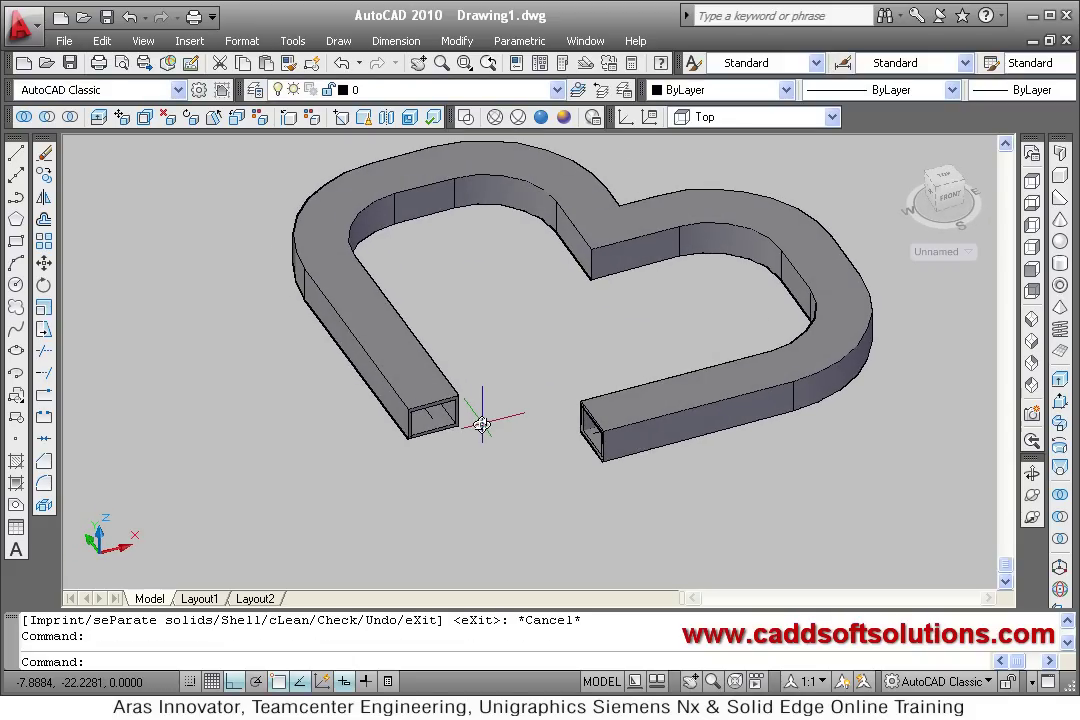
pyautogui.scroll(-4, 511, 446)
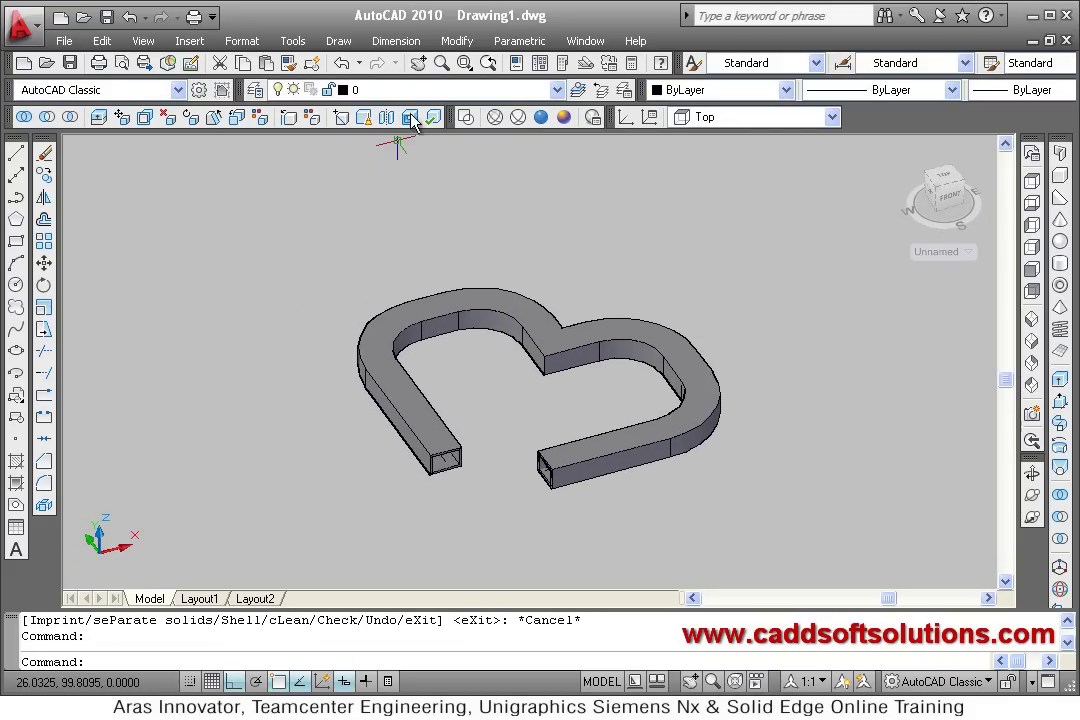
# Step: Erase both heart solids and switch to the southeast isometric view
pyautogui.click(44, 160)
pyautogui.click(988, 258)
pyautogui.click(340, 535)
pyautogui.press('Return')
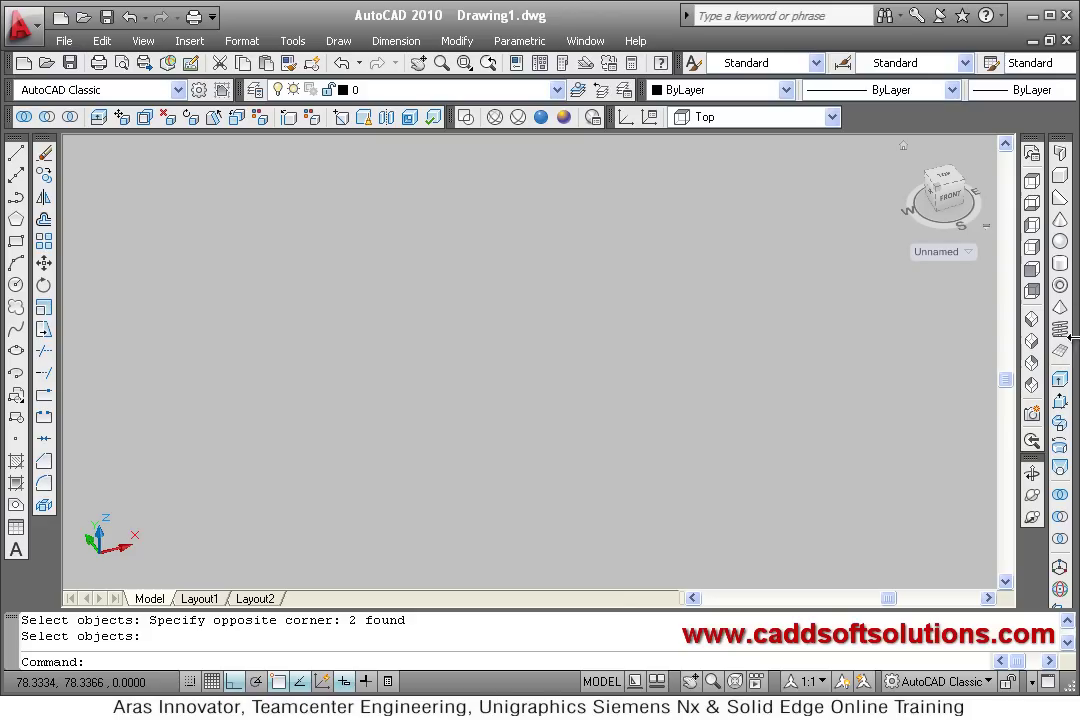
pyautogui.click(1035, 345)
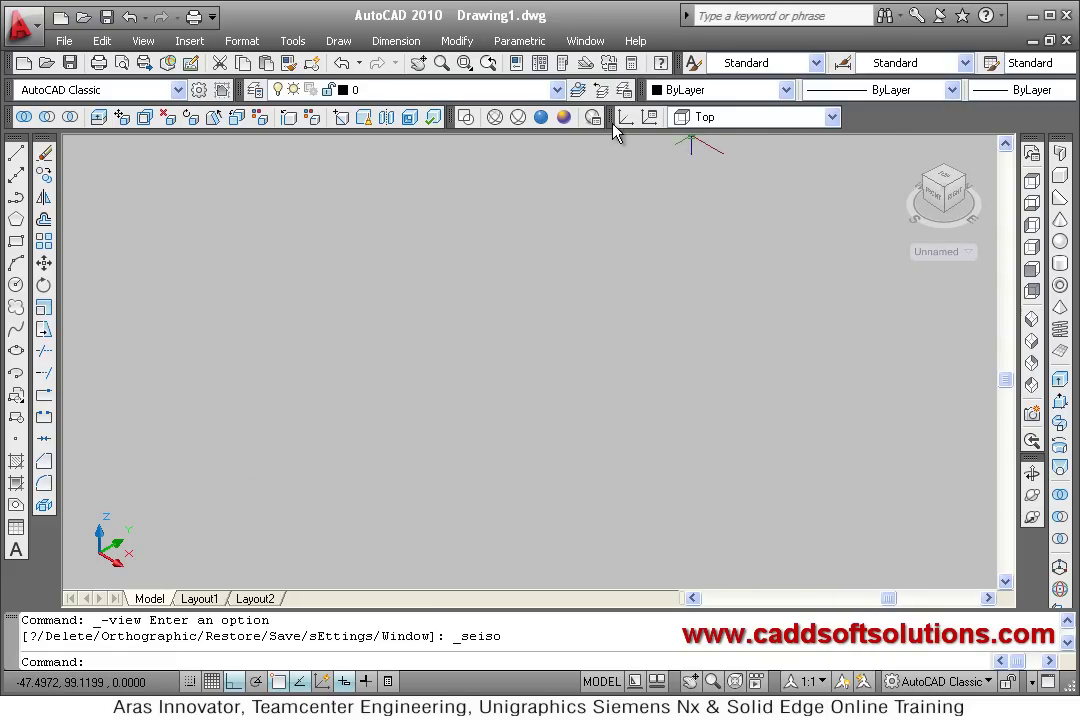
# Step: Draw the outer rectangle, then switch to Top view and centre it
pyautogui.click(17, 243)
pyautogui.click(280, 378)
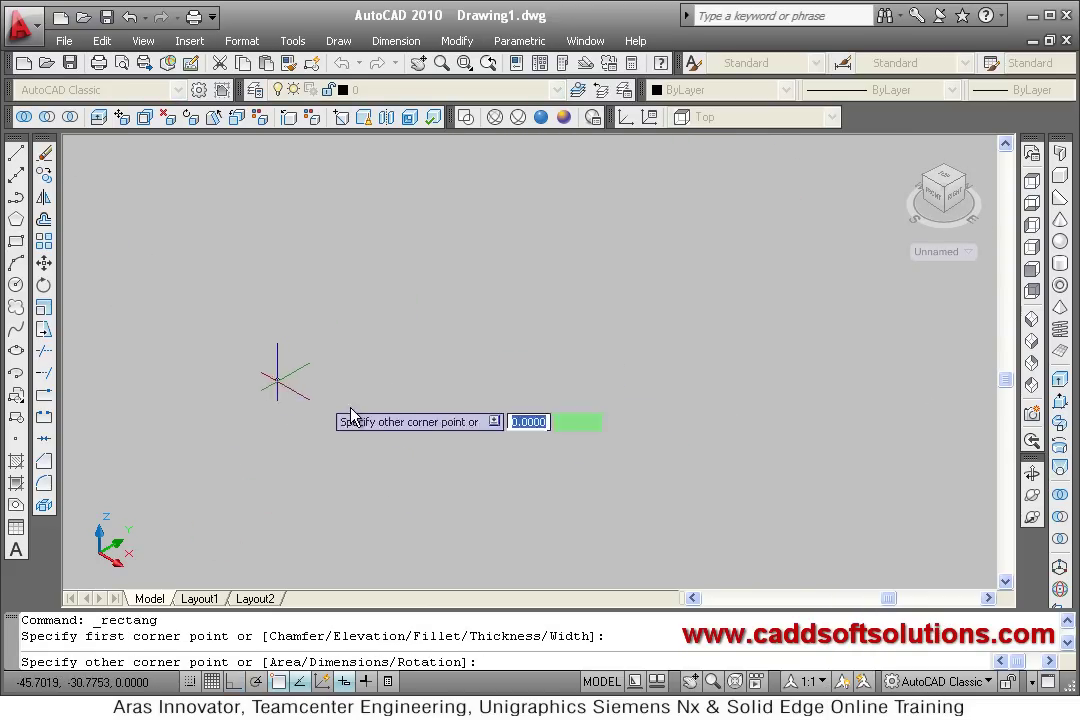
pyautogui.click(607, 362)
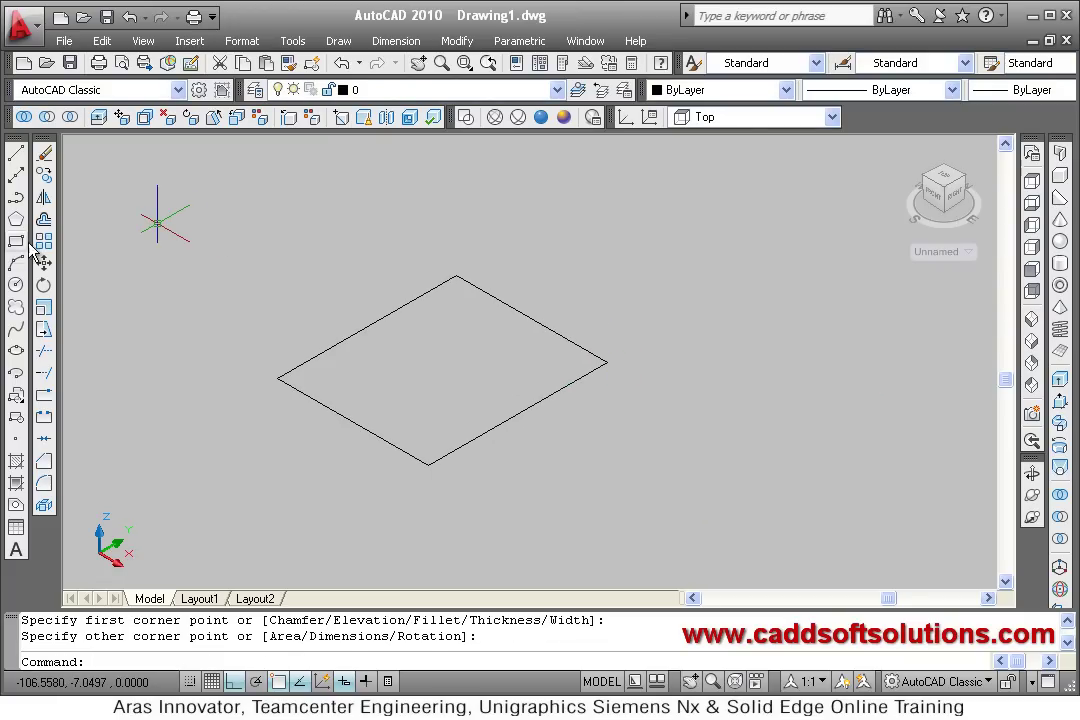
pyautogui.click(1033, 185)
pyautogui.scroll(-4, 495, 368)
pyautogui.scroll(2, 501, 361)
pyautogui.moveTo(501, 361); pyautogui.dragTo(695, 353, button='middle')
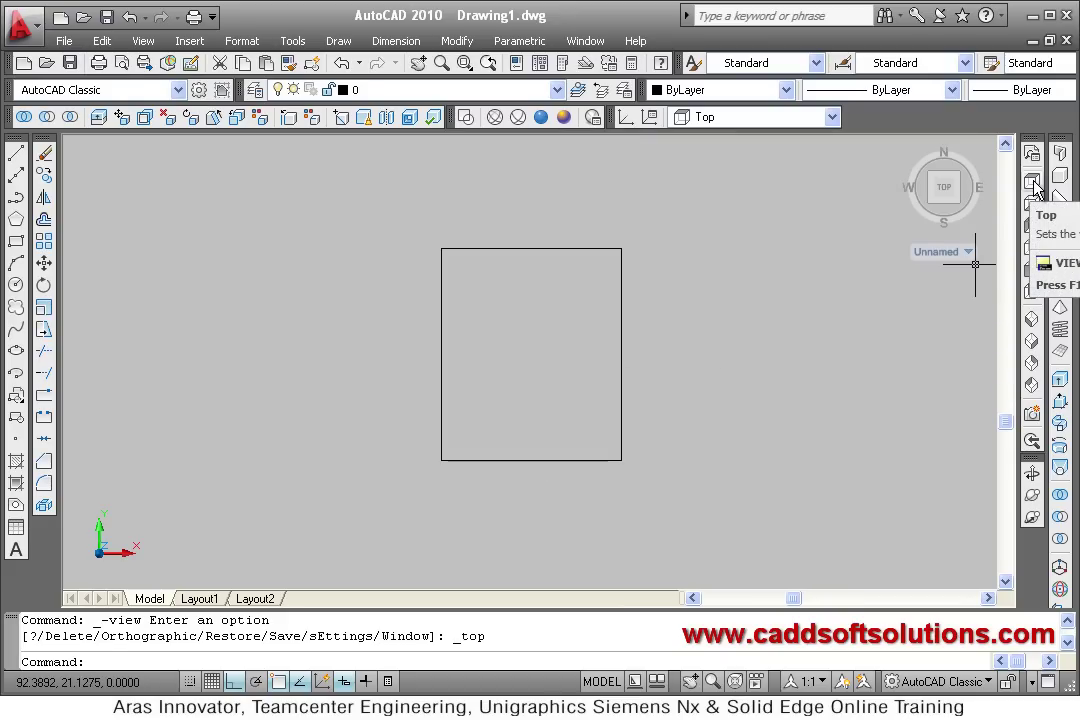
# Step: Draw an inner rectangle with a circle inside it, back in southeast isometric
pyautogui.click(16, 242)
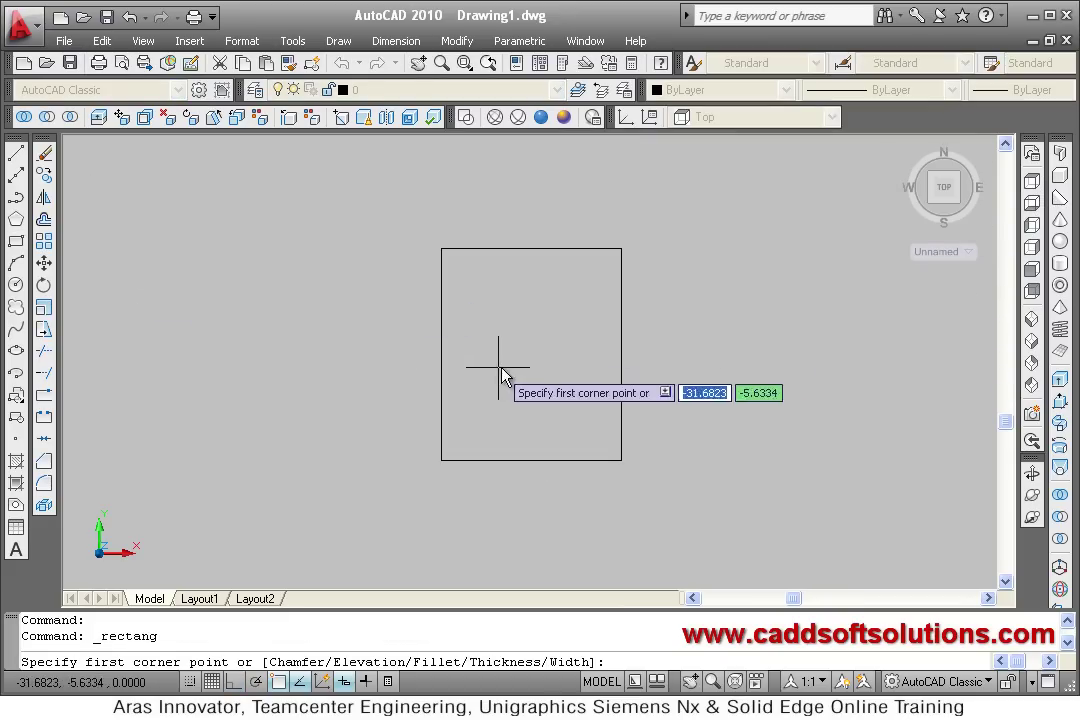
pyautogui.click(481, 287)
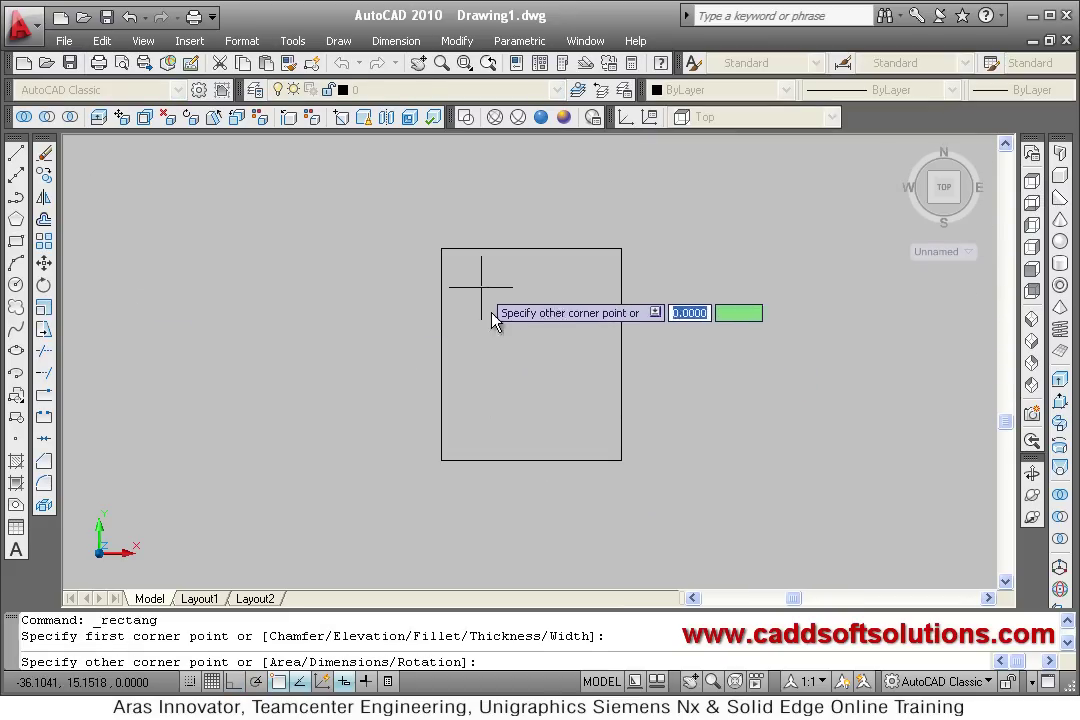
pyautogui.click(592, 426)
pyautogui.click(15, 285)
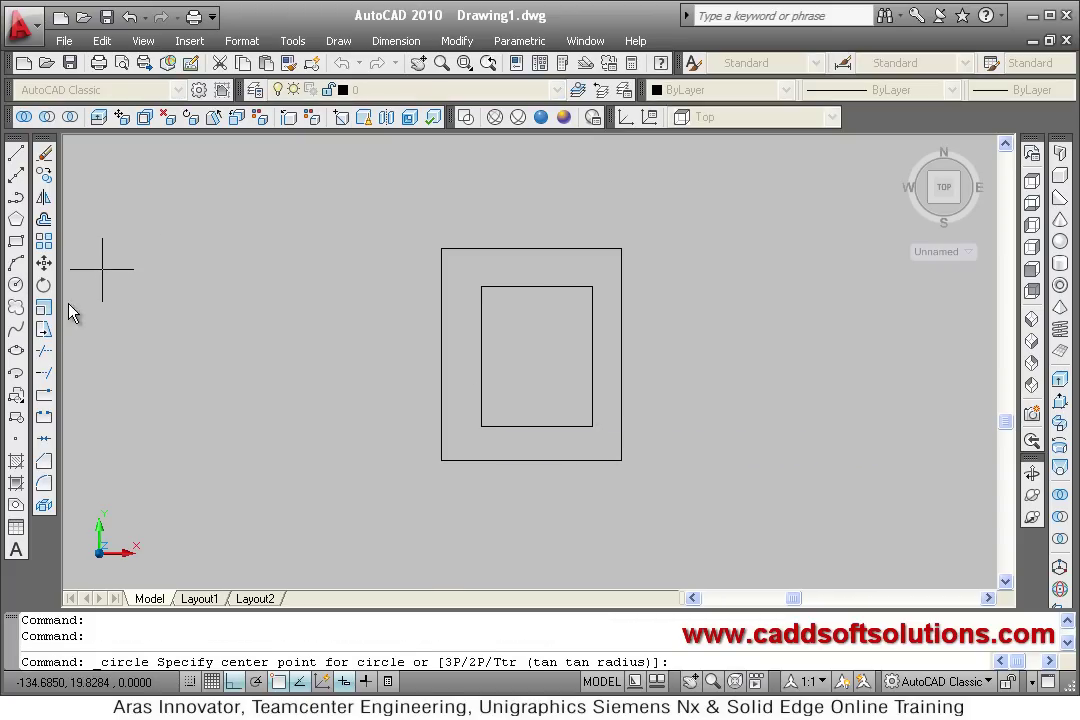
pyautogui.click(536, 355)
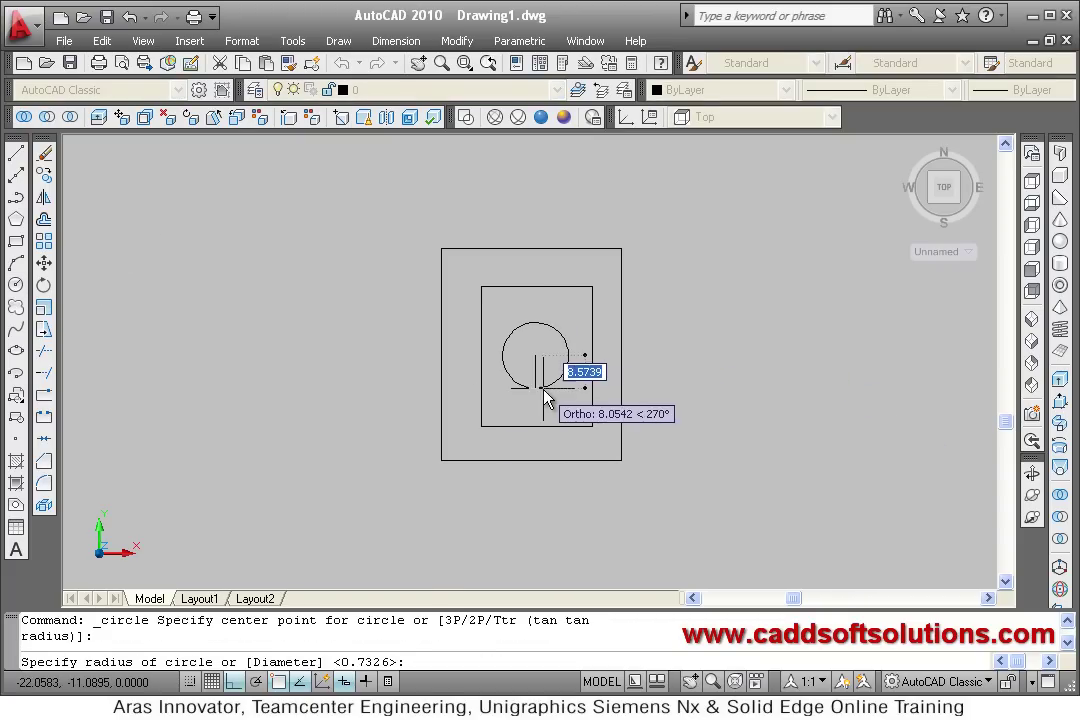
pyautogui.click(537, 388)
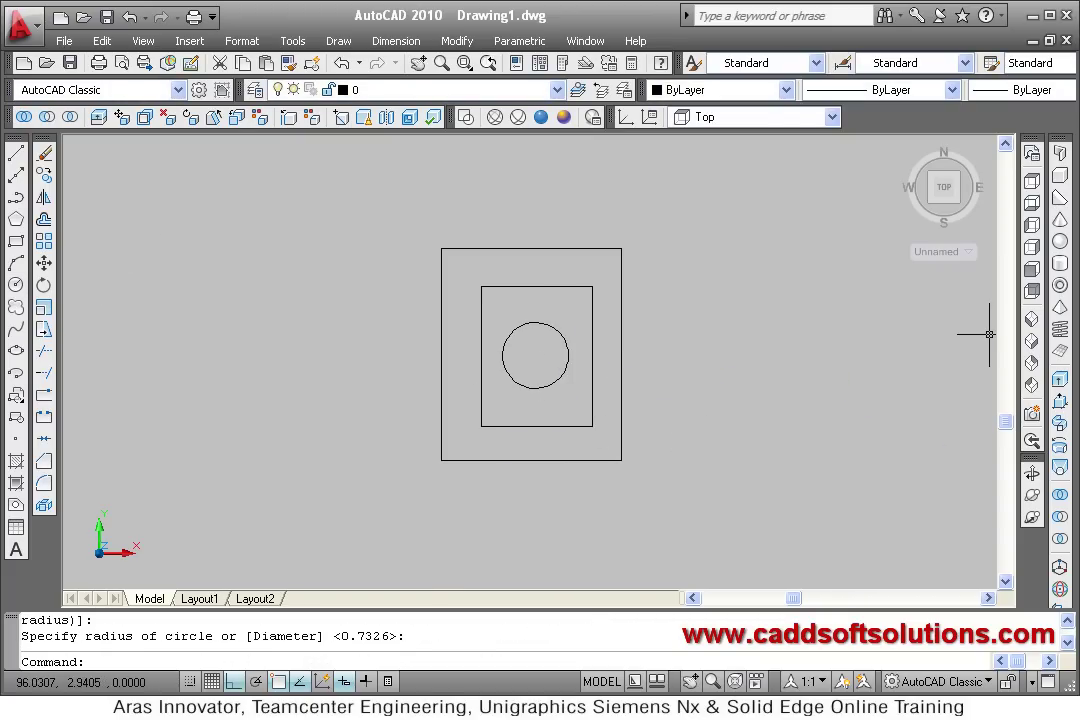
pyautogui.click(1033, 345)
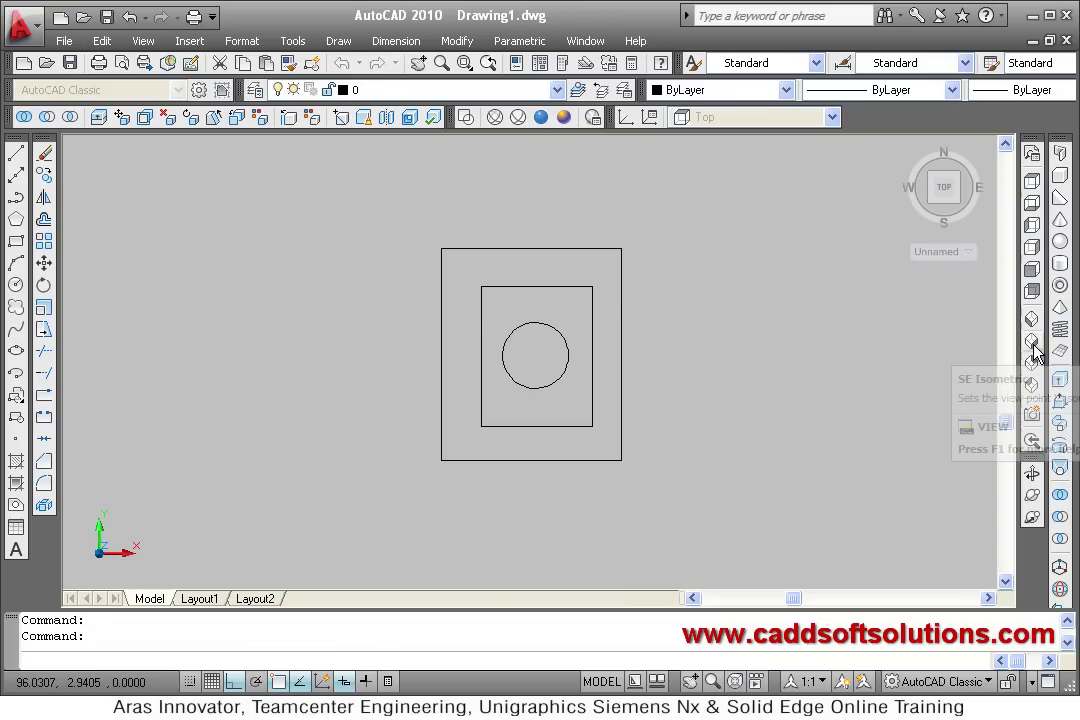
# Step: Move the circle straight up along Z
pyautogui.moveTo(597, 455)
pyautogui.mouseDown(button='middle')
pyautogui.moveTo(607, 410)
pyautogui.moveTo(655, 441)
pyautogui.mouseUp(button='middle')
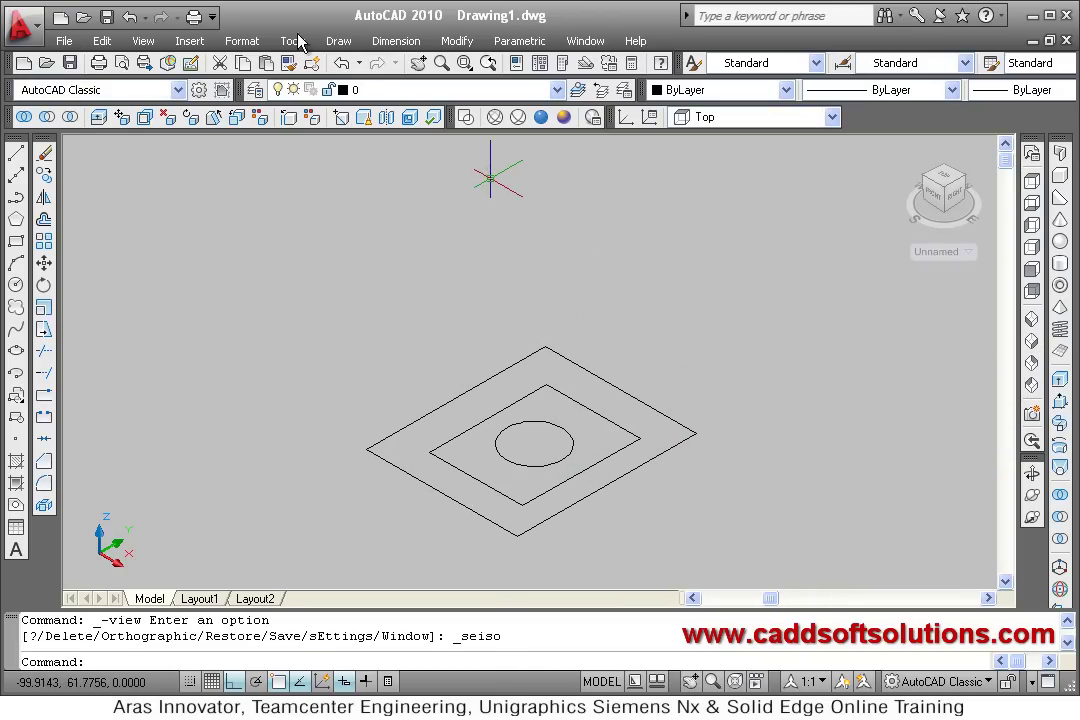
pyautogui.click(45, 264)
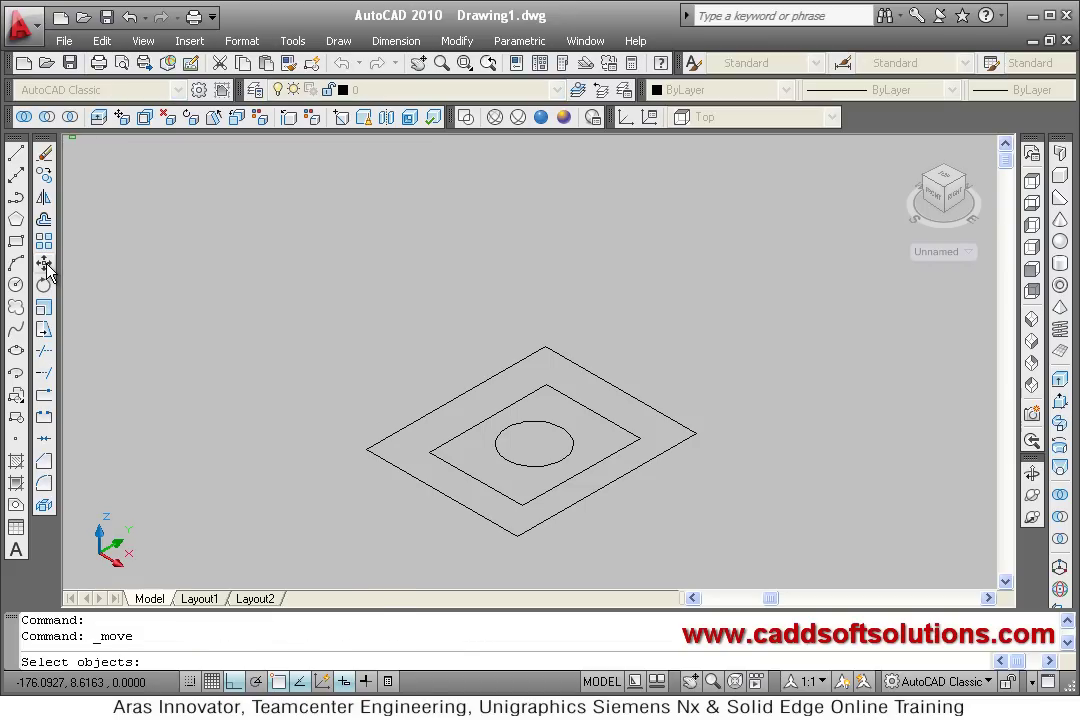
pyautogui.click(527, 476)
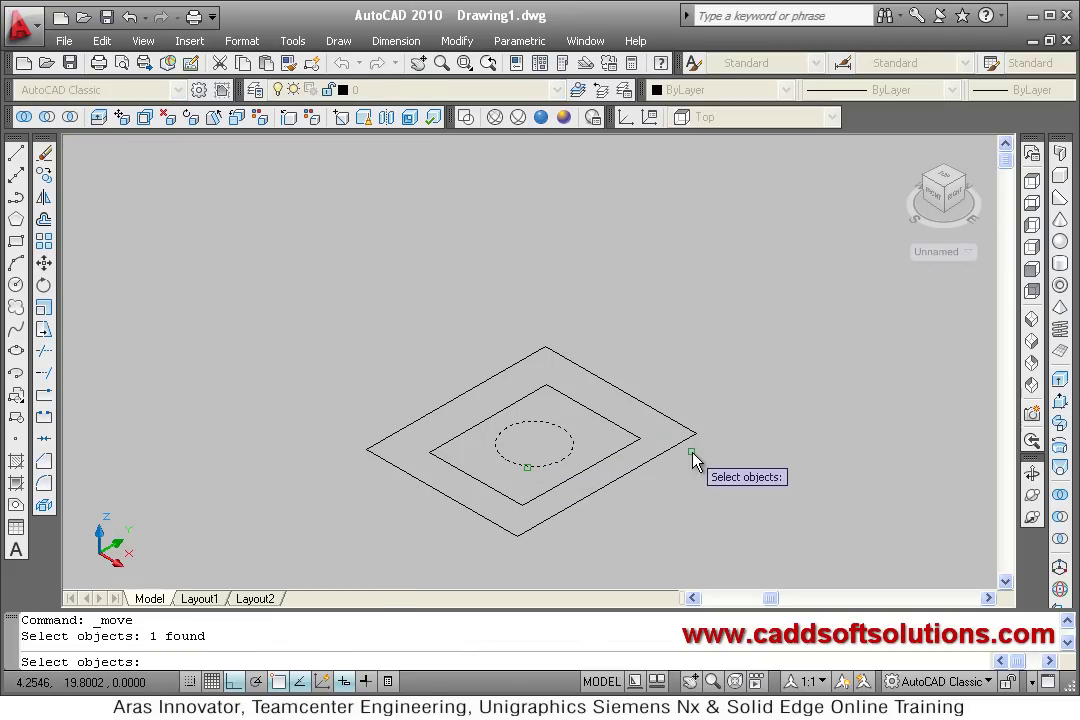
pyautogui.press('Return')
pyautogui.click(765, 486)
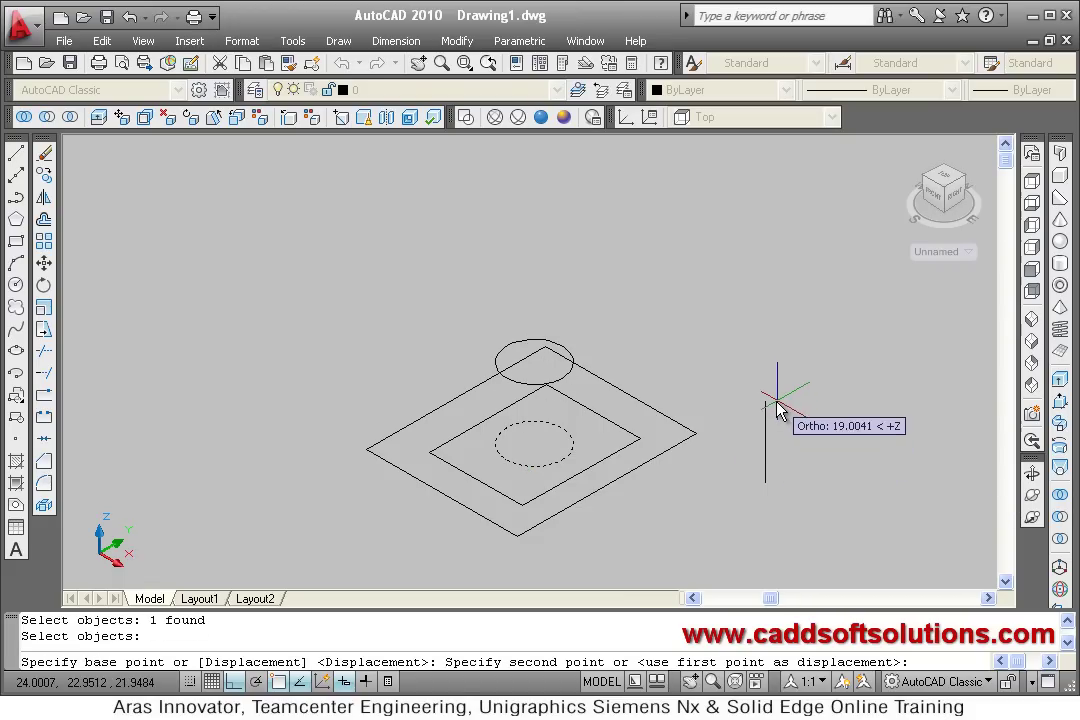
pyautogui.click(772, 400)
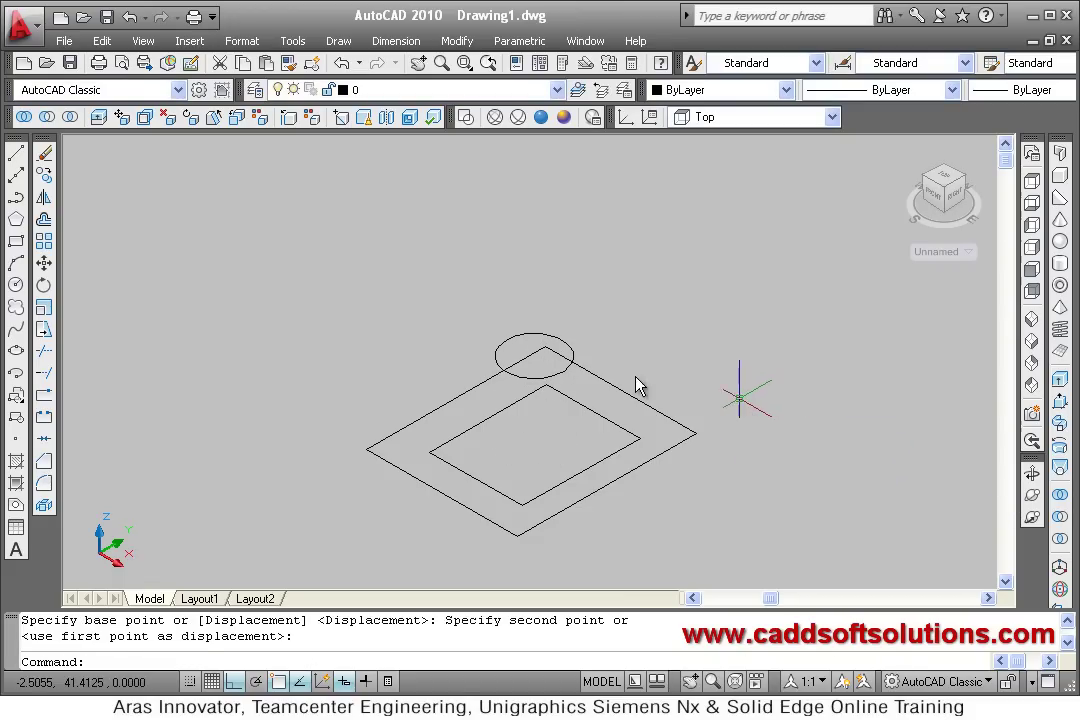
# Step: Move the inner square further up along Z, above the circle
pyautogui.click(44, 264)
pyautogui.click(543, 500)
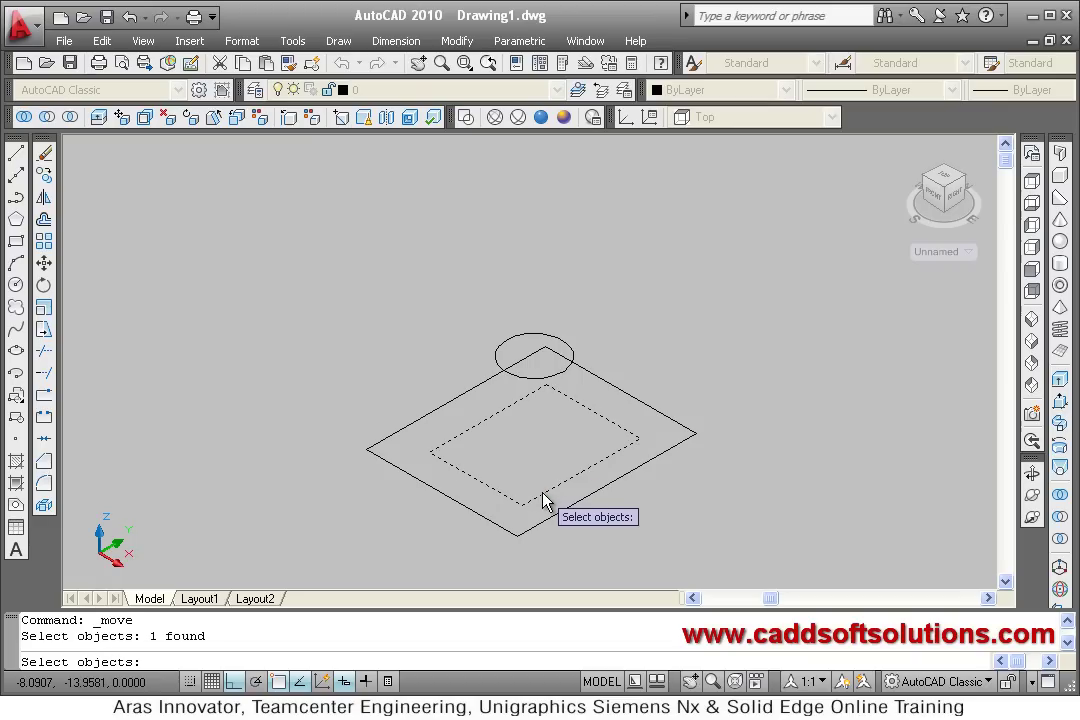
pyautogui.press('Return')
pyautogui.click(746, 490)
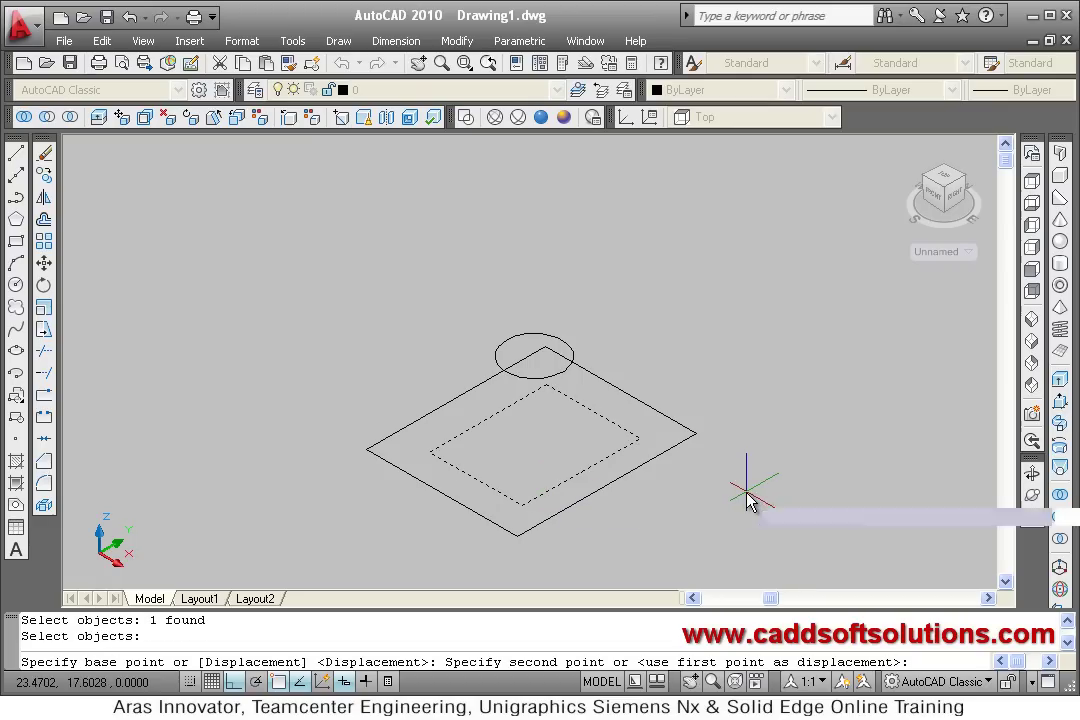
pyautogui.click(752, 299)
pyautogui.keyDown('shift'); pyautogui.moveTo(569, 498); pyautogui.dragTo(584, 463, button='middle'); pyautogui.keyUp('shift')
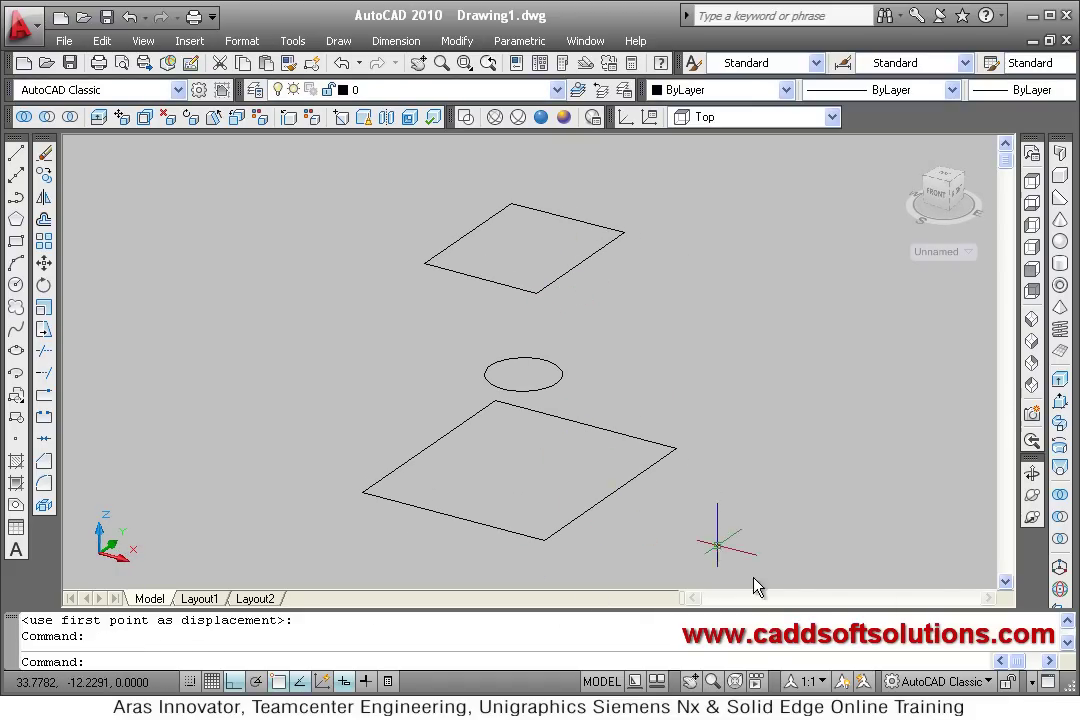
# Step: Loft bottom square, circle and top square by cross sections only with Smooth Fit
pyautogui.click(1062, 472)
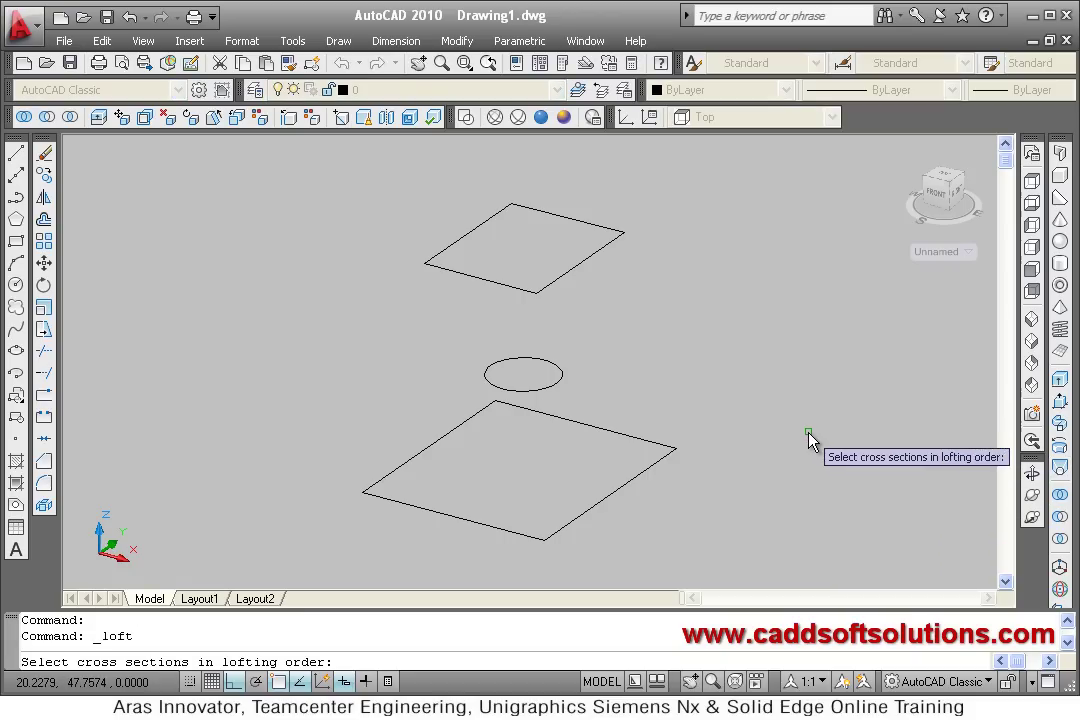
pyautogui.click(550, 540)
pyautogui.click(539, 390)
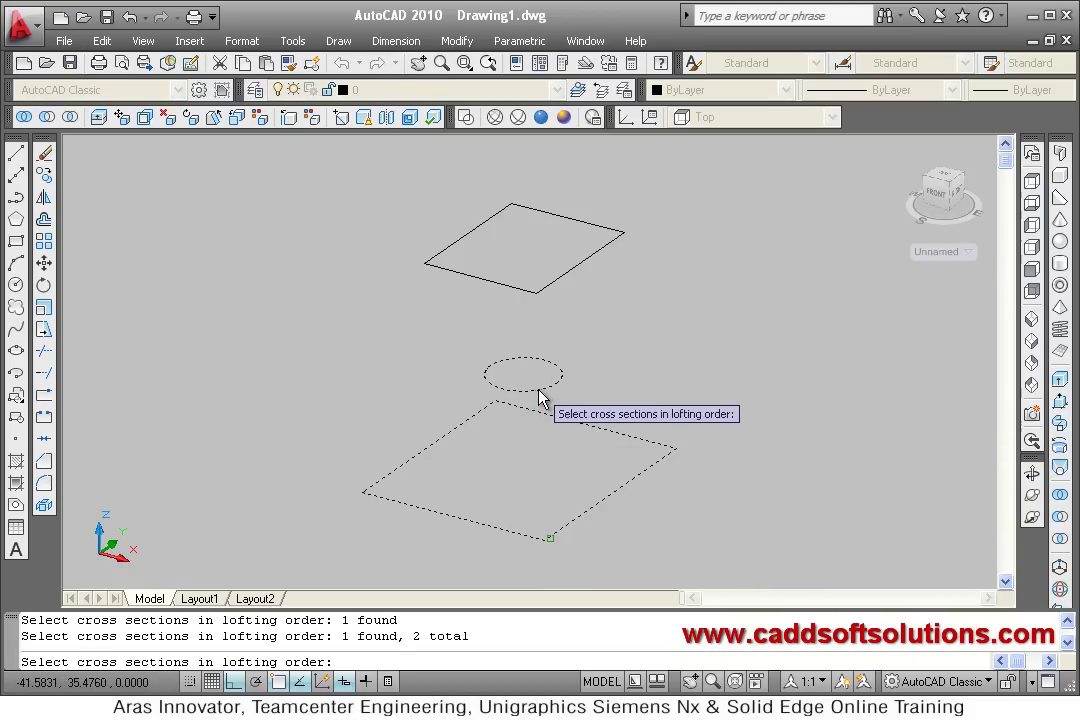
pyautogui.click(545, 289)
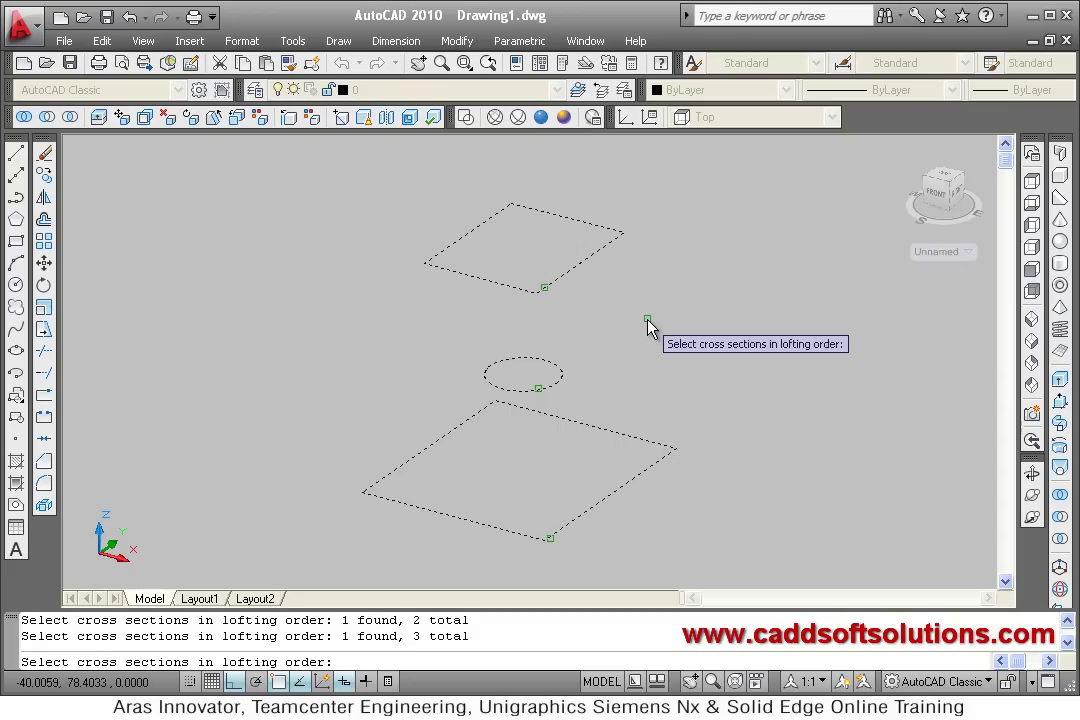
pyautogui.press('Return')
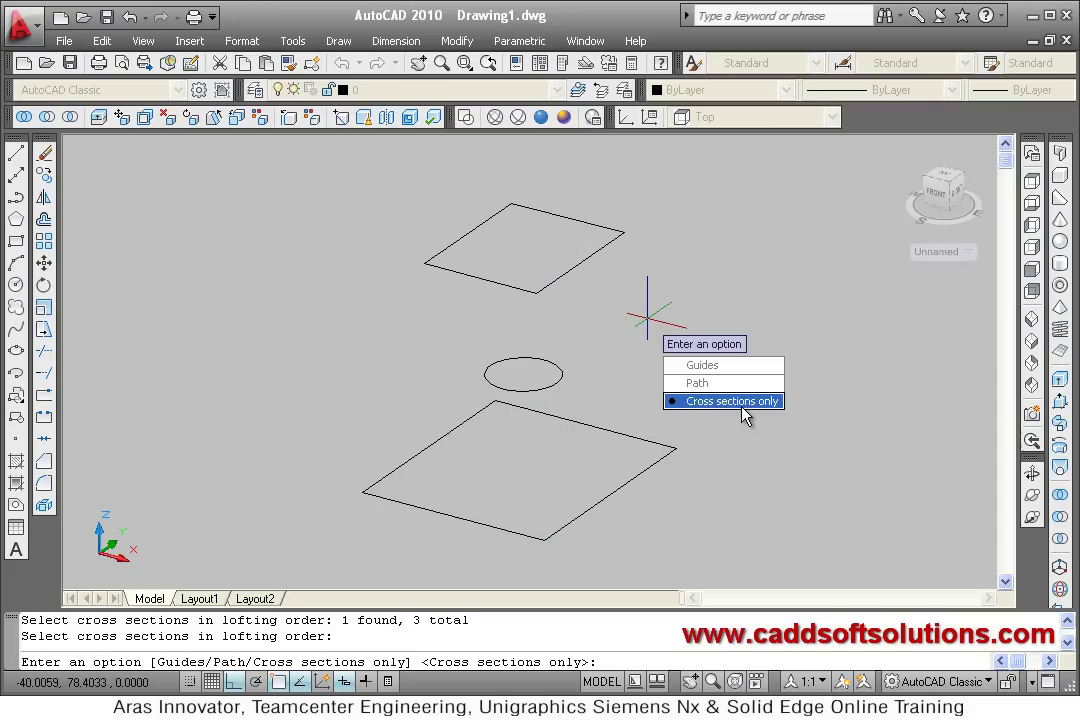
pyautogui.click(740, 402)
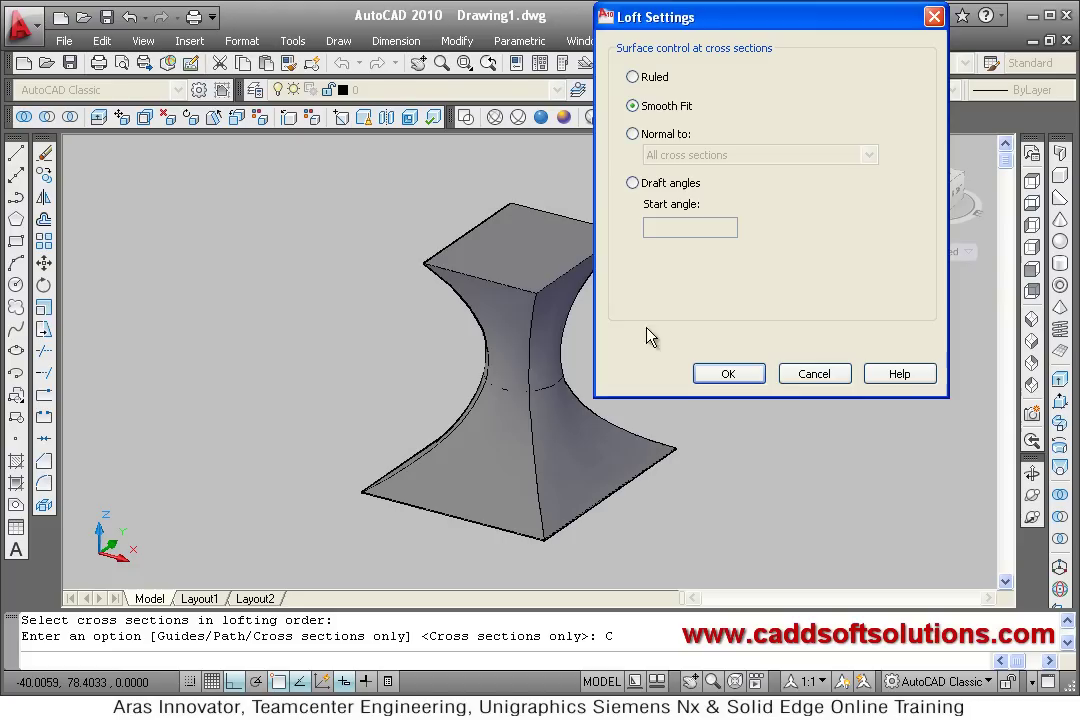
pyautogui.moveTo(760, 20); pyautogui.dragTo(863, 165)
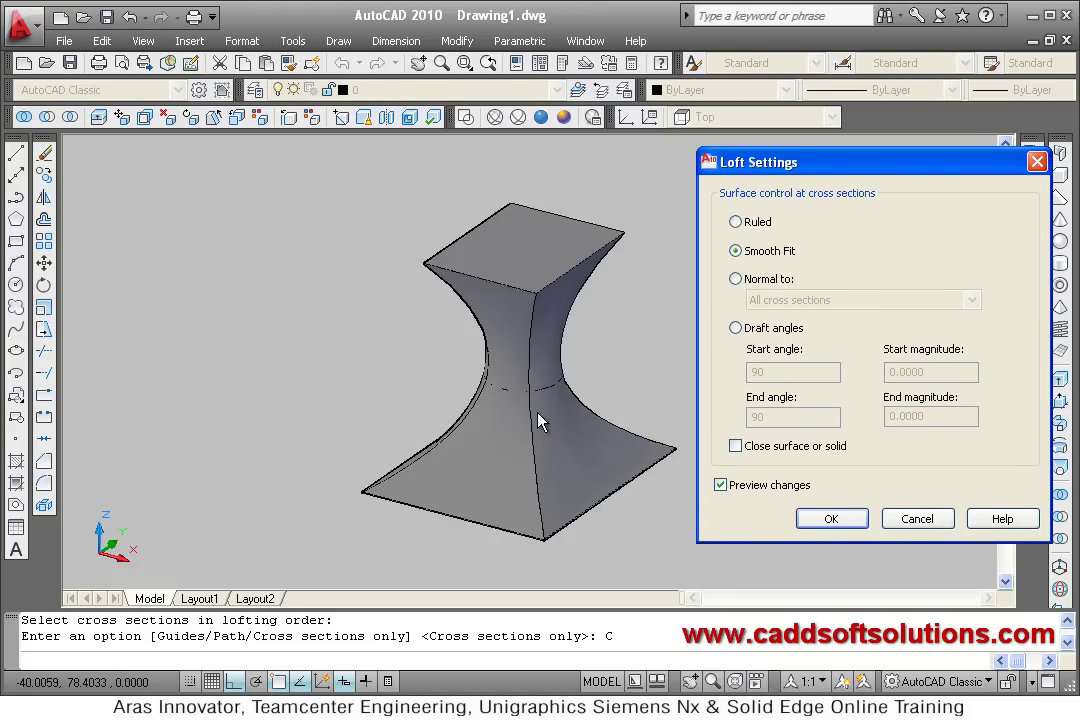
pyautogui.click(752, 224)
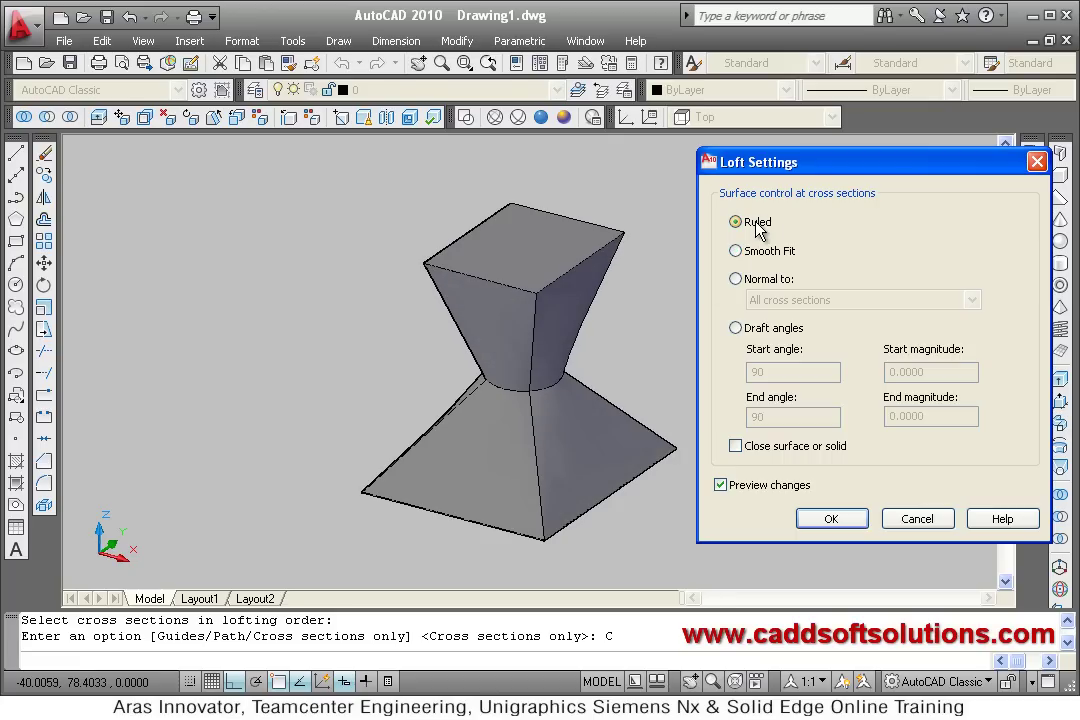
pyautogui.click(750, 252)
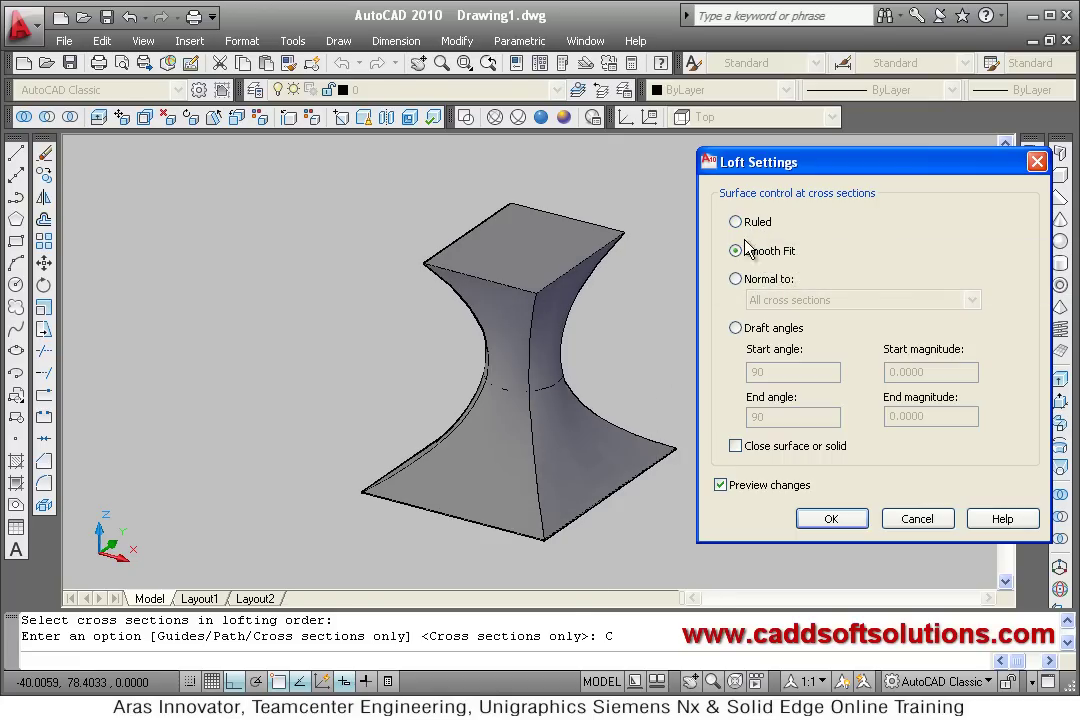
pyautogui.click(836, 519)
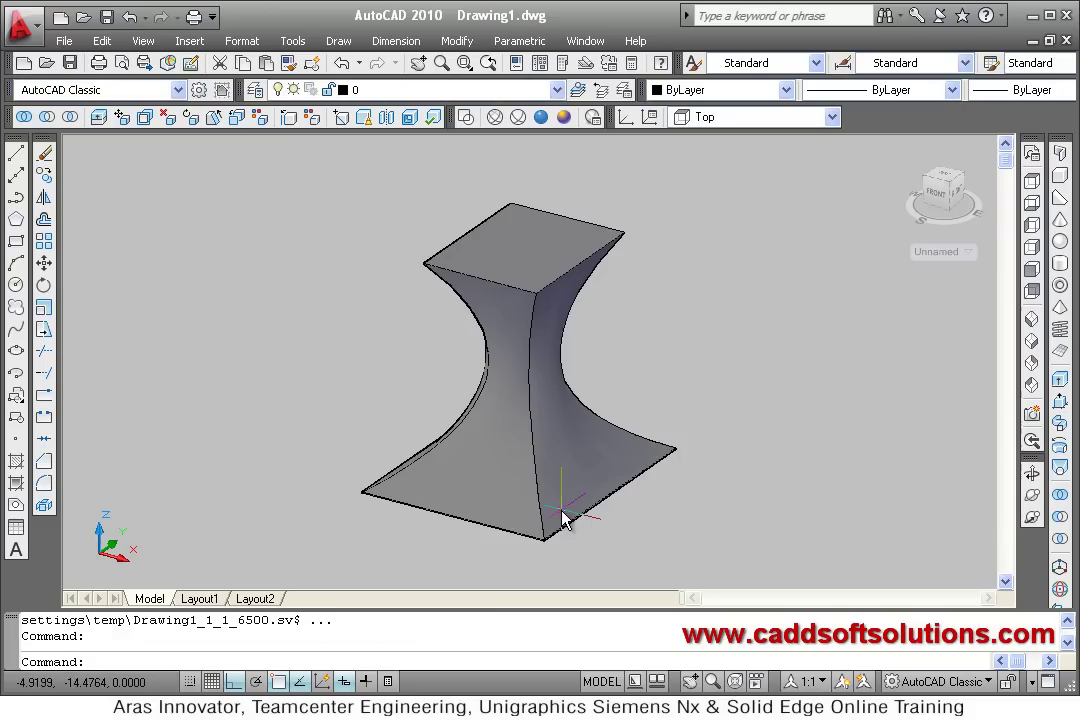
pyautogui.click(512, 518)
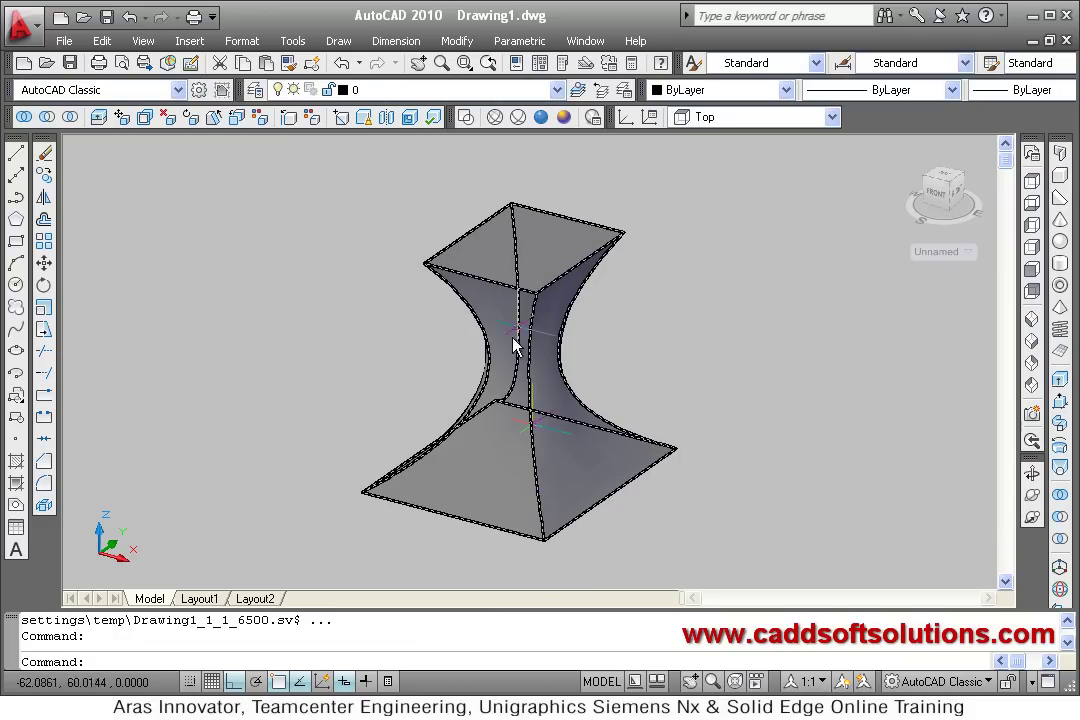
# Step: Clear the selection and erase the lofted solid
pyautogui.press('Escape')
pyautogui.click(44, 157)
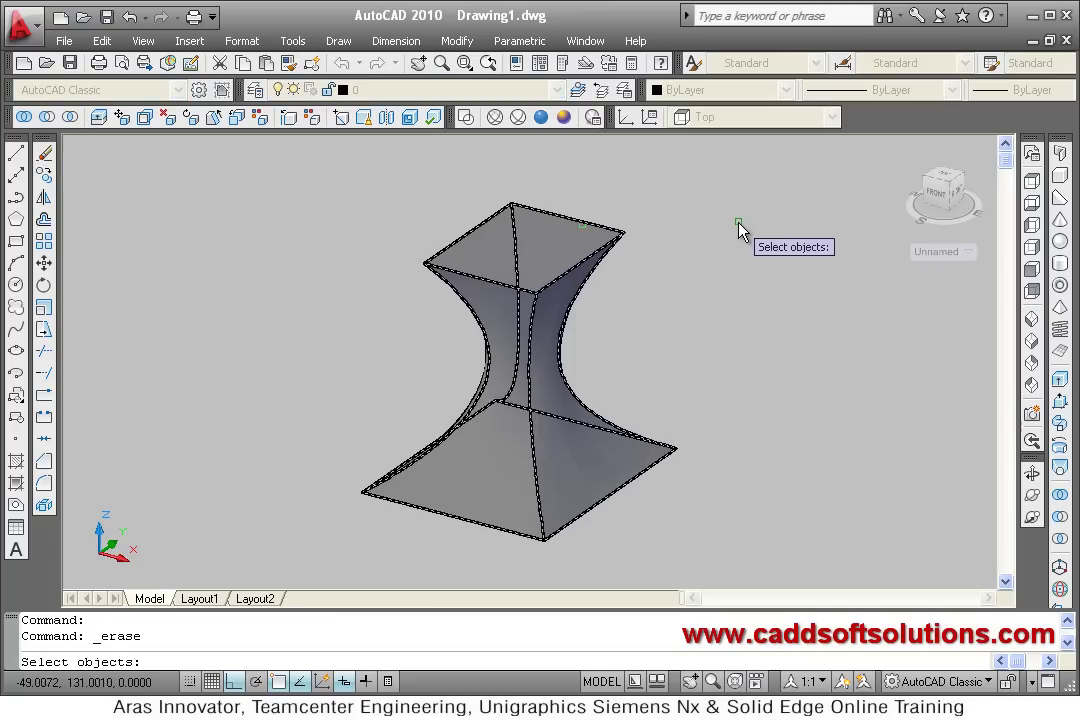
pyautogui.click(714, 188)
pyautogui.click(381, 499)
pyautogui.press('Return')
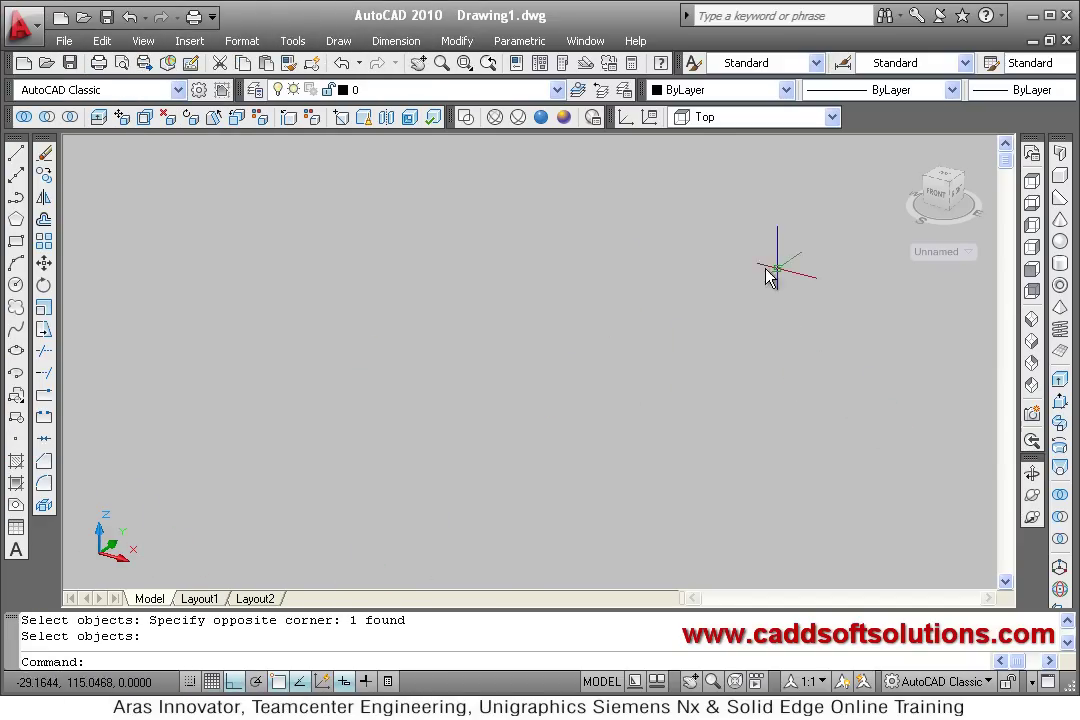
# Step: From Right then SE Isometric view, draw a vertical-then-horizontal two-segment polyline
pyautogui.click(741, 121)
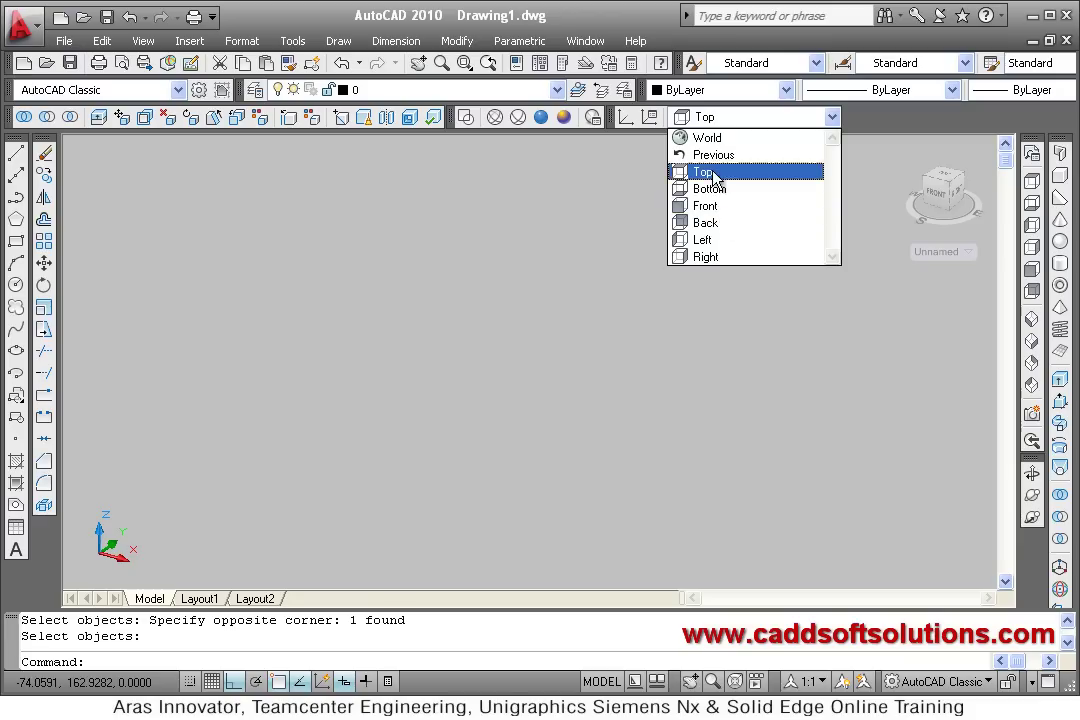
pyautogui.click(708, 257)
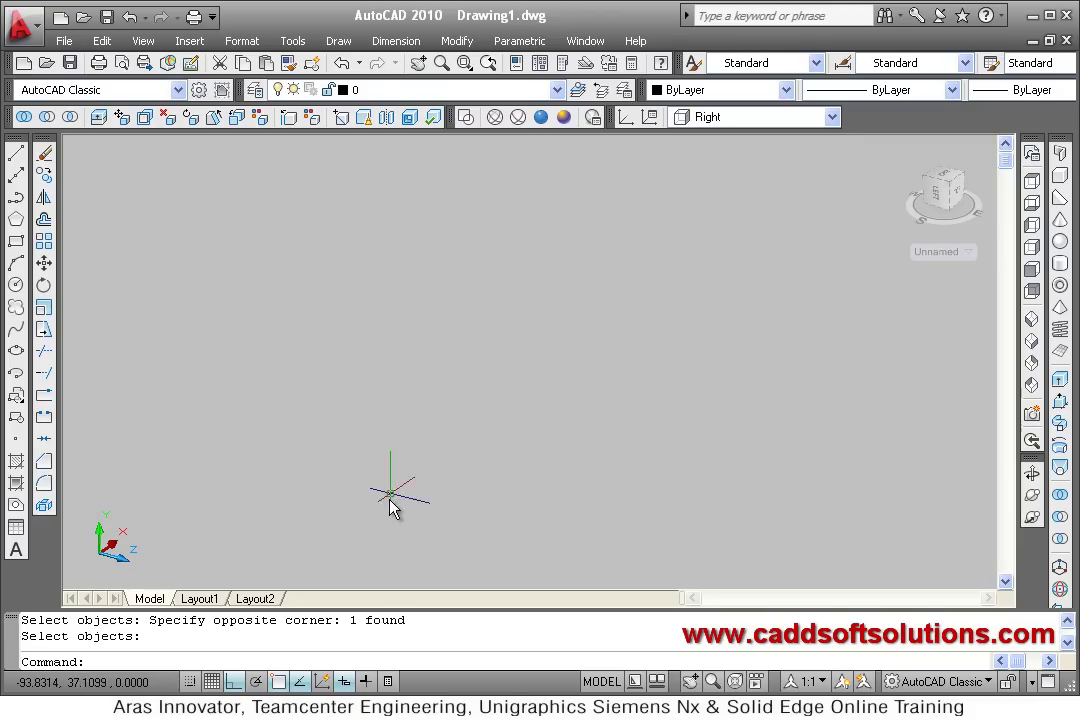
pyautogui.click(1032, 342)
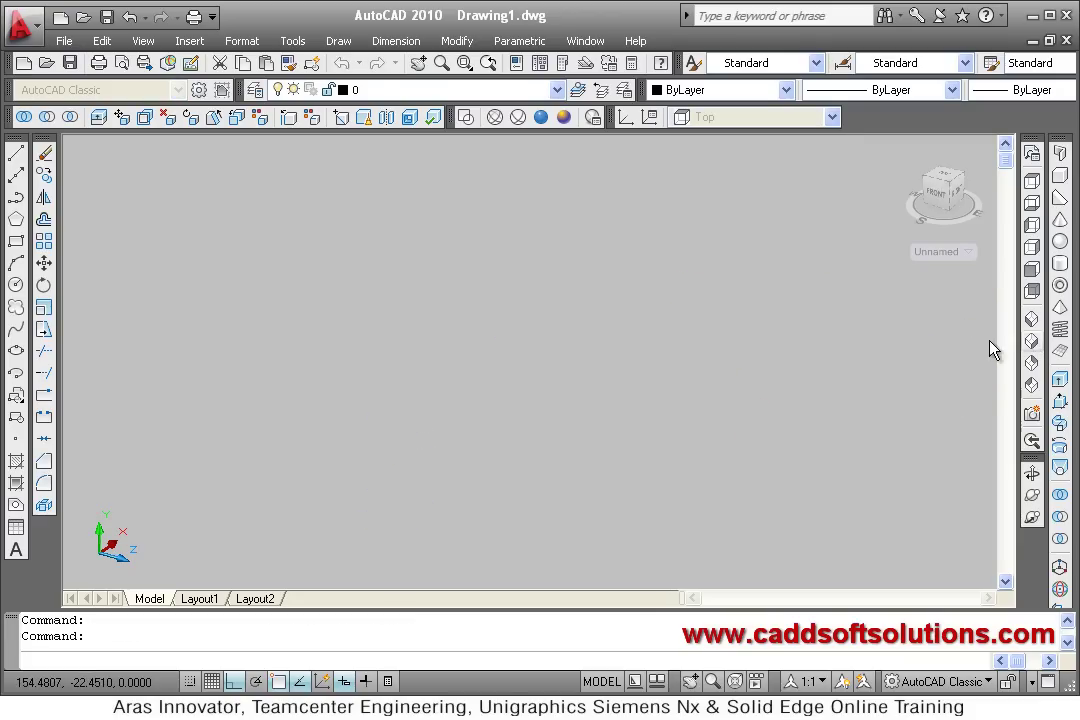
pyautogui.click(16, 196)
pyautogui.click(299, 562)
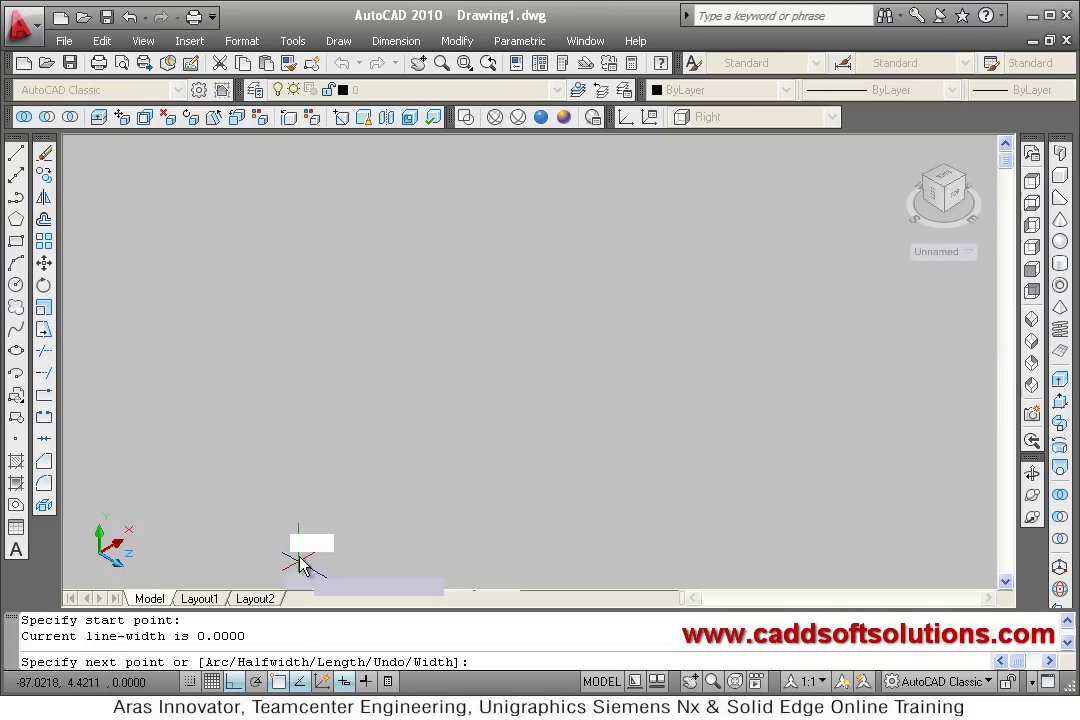
pyautogui.click(303, 401)
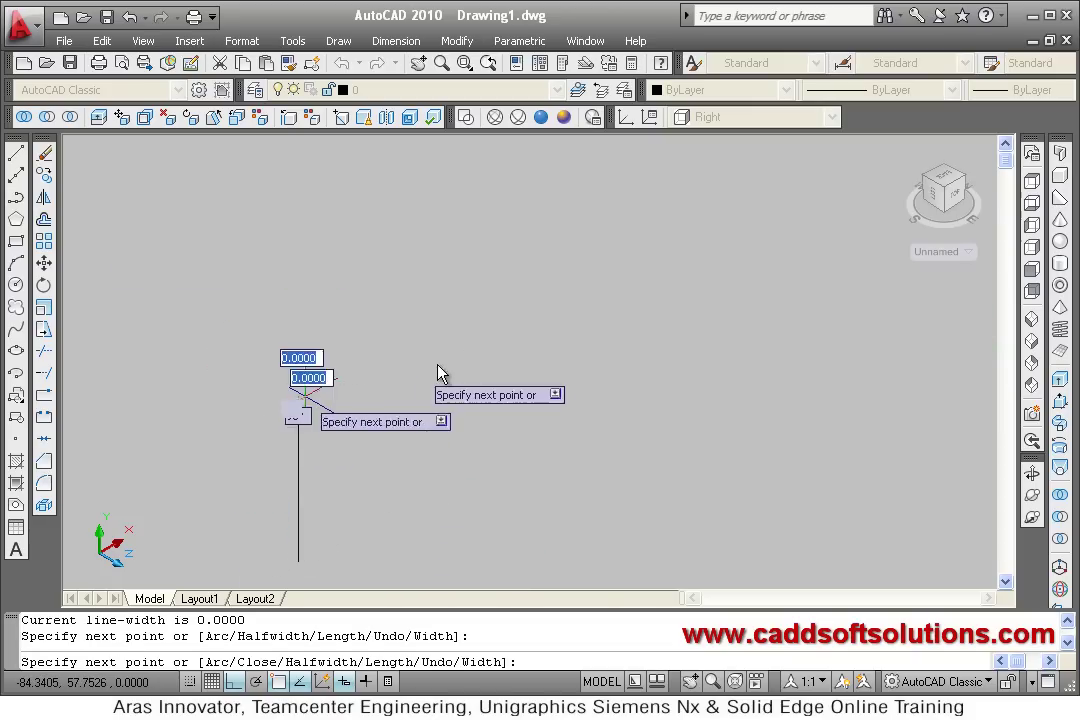
pyautogui.click(601, 286)
pyautogui.rightClick(627, 358)
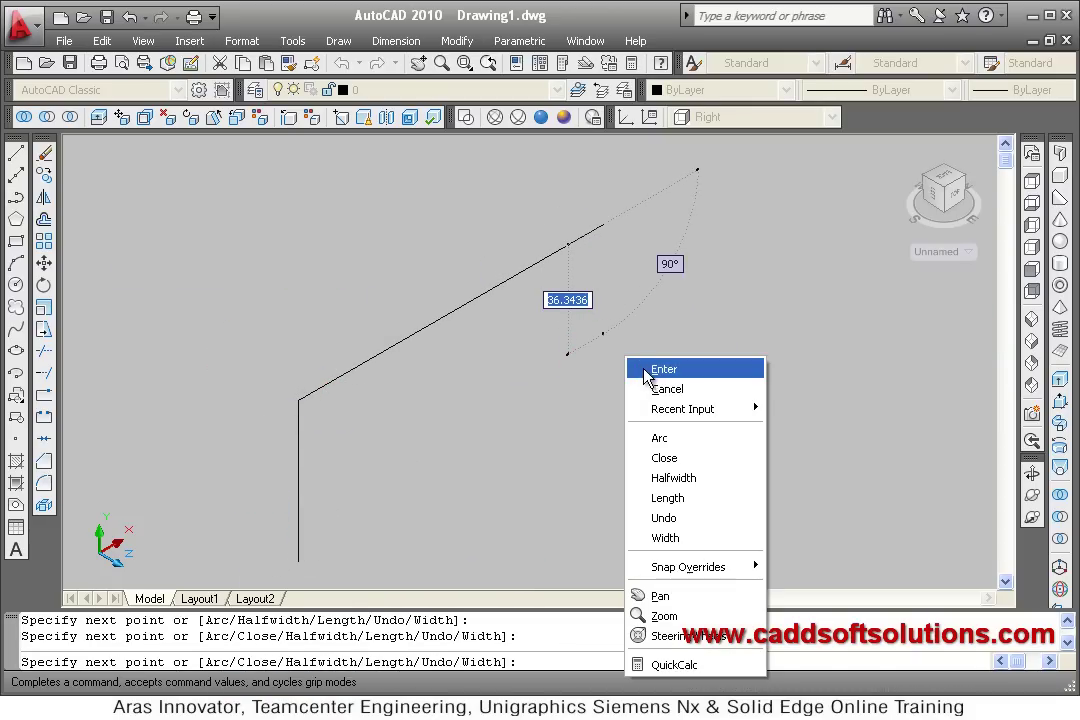
pyautogui.click(663, 369)
pyautogui.moveTo(569, 383); pyautogui.dragTo(612, 372, button='middle')
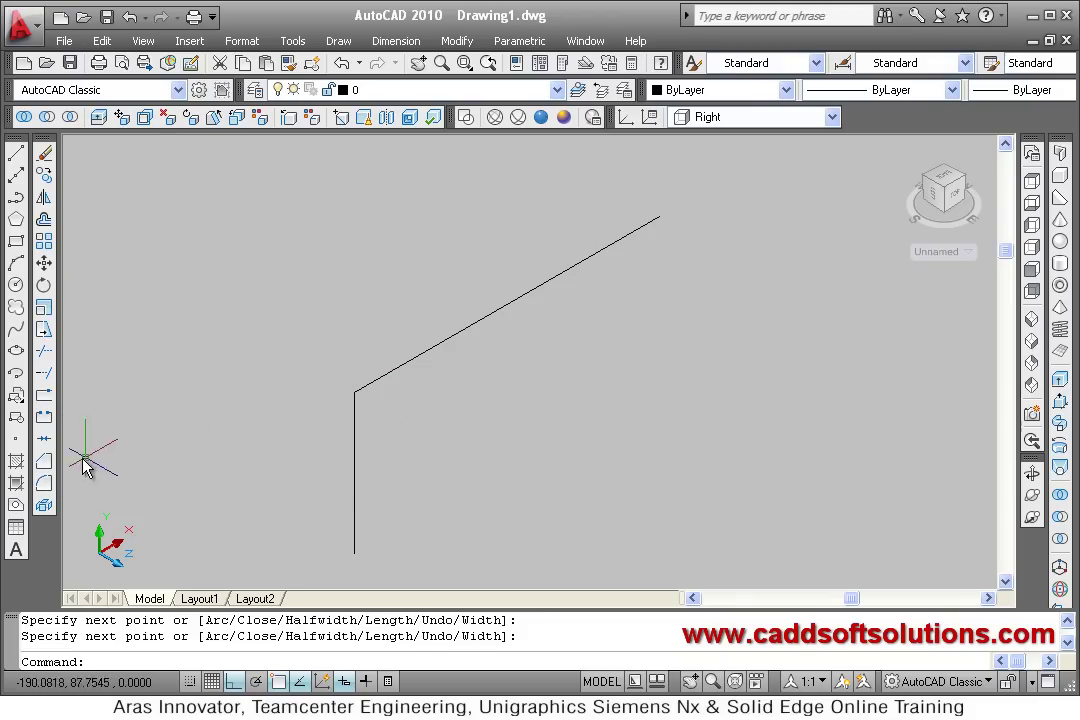
# Step: Fillet the corner between the path's vertical and sloped lines
pyautogui.click(44, 505)
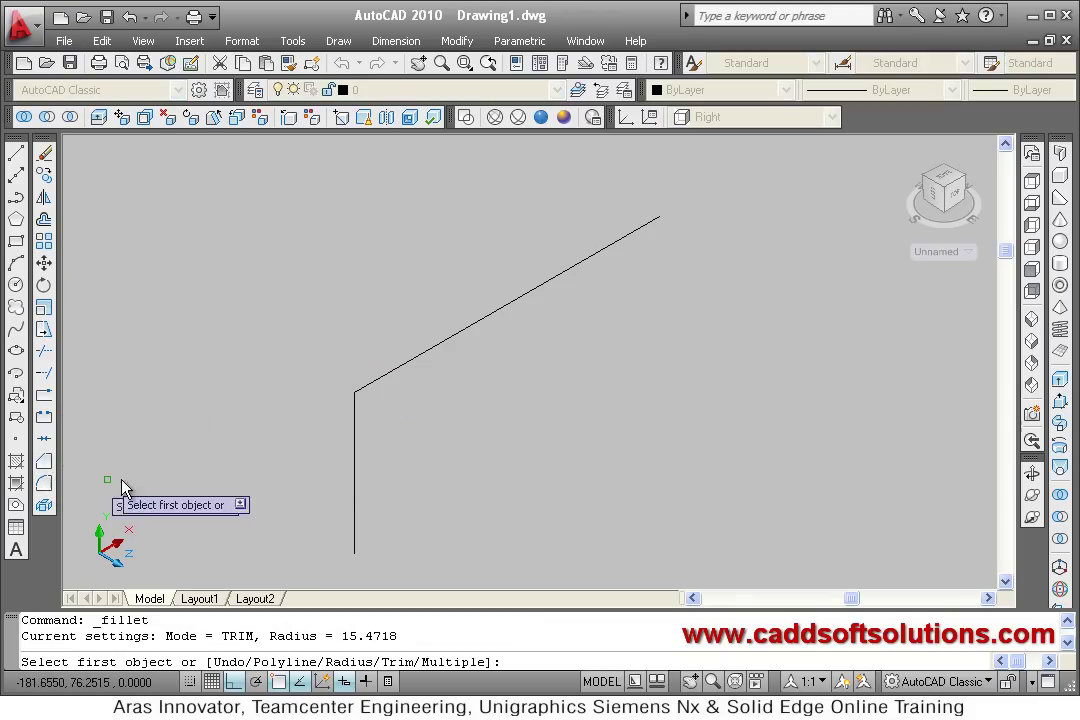
pyautogui.click(354, 440)
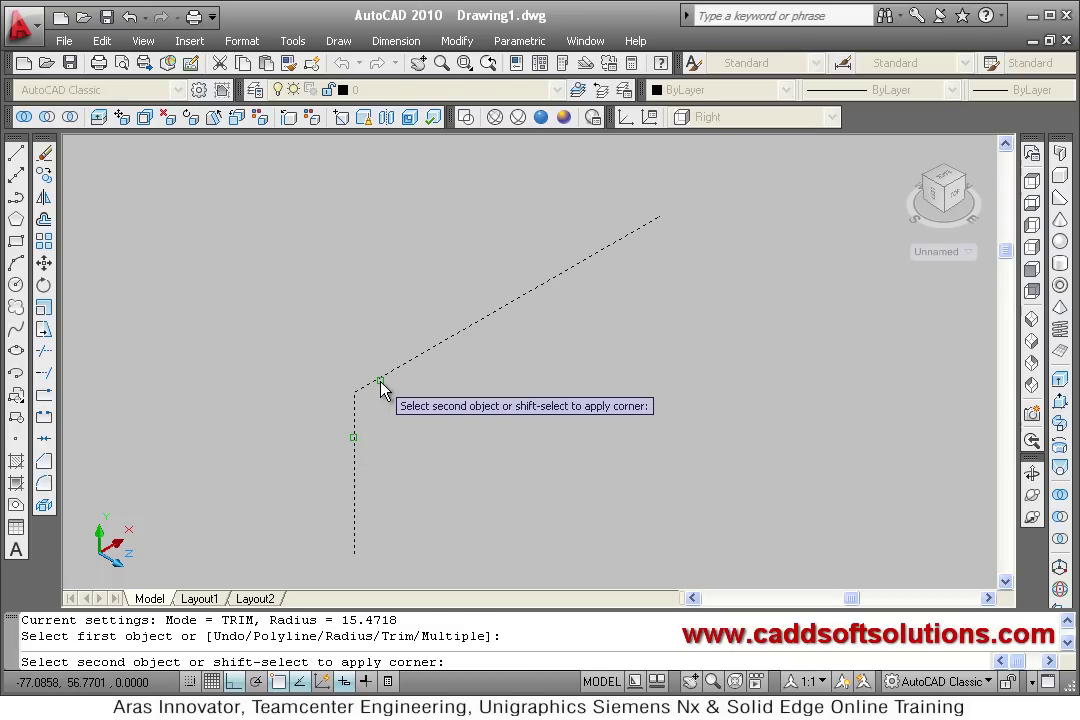
pyautogui.click(380, 382)
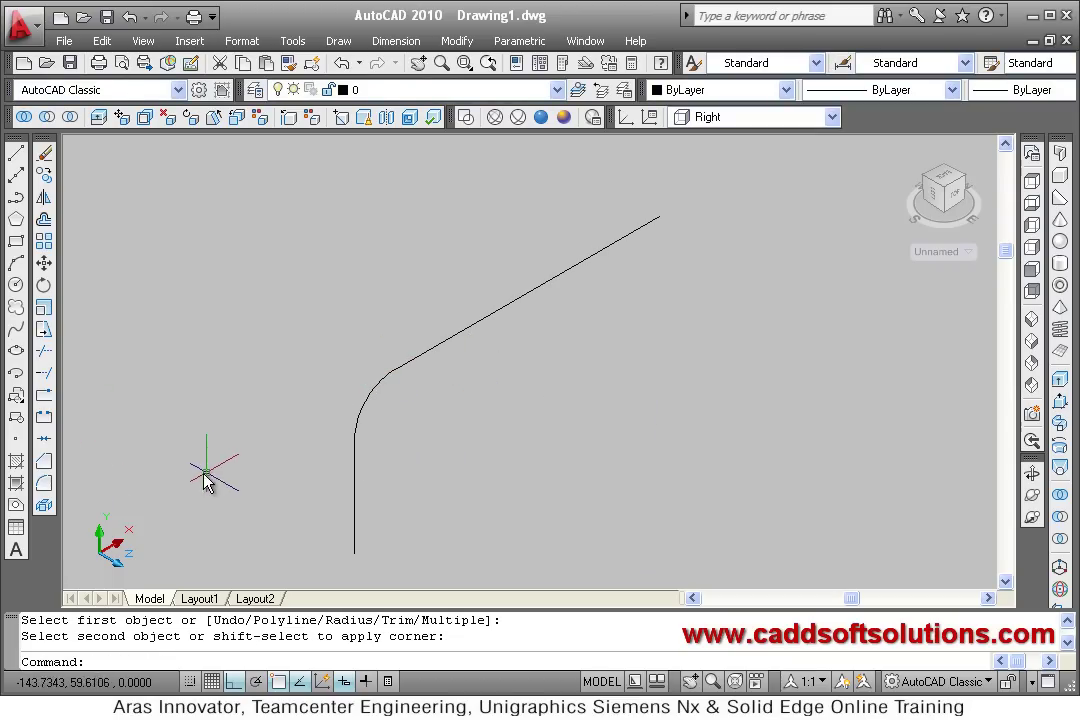
# Step: Re-fillet the same corner with a larger radius set by two picked points
pyautogui.click(44, 505)
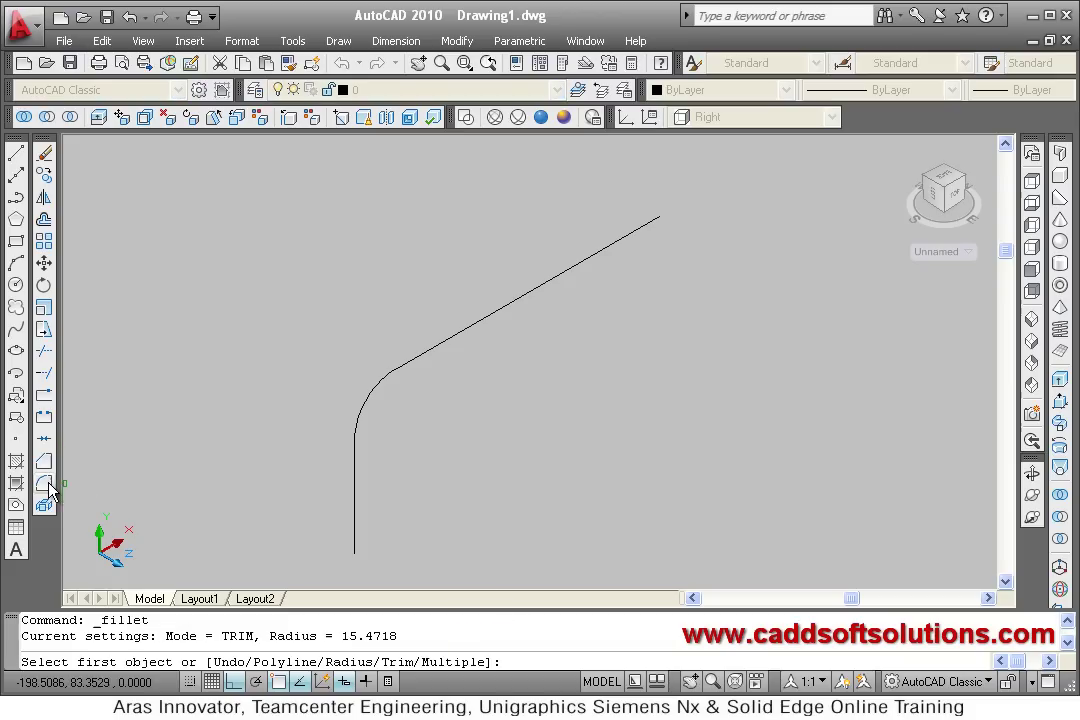
pyautogui.rightClick(544, 355)
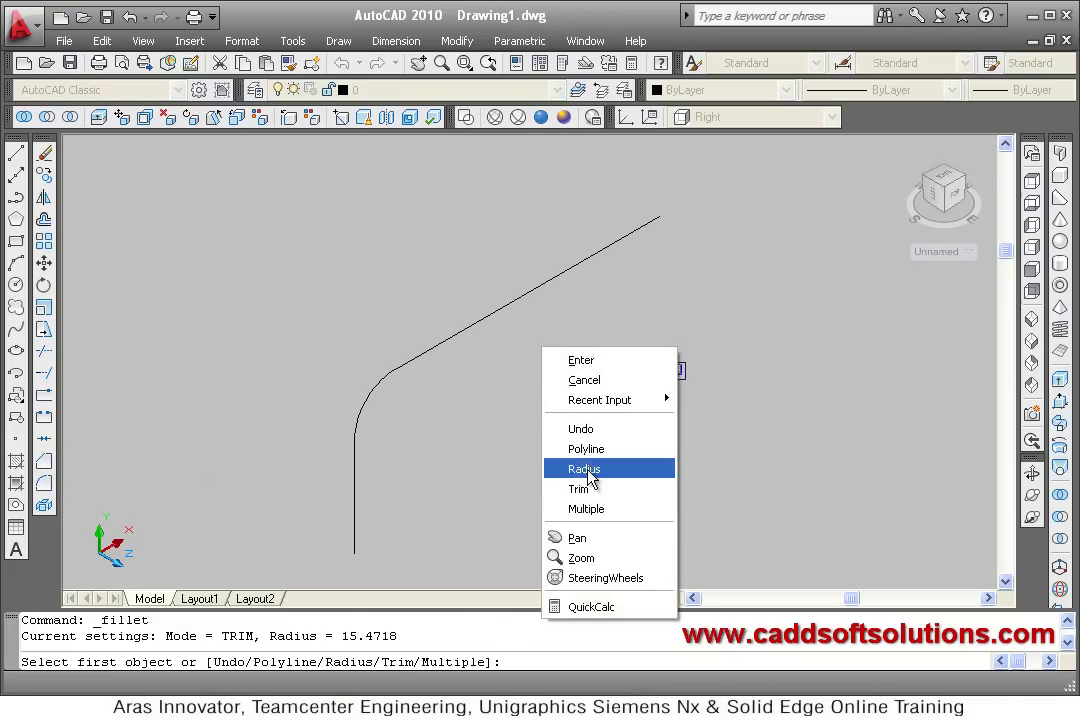
pyautogui.click(590, 472)
pyautogui.click(555, 488)
pyautogui.click(652, 451)
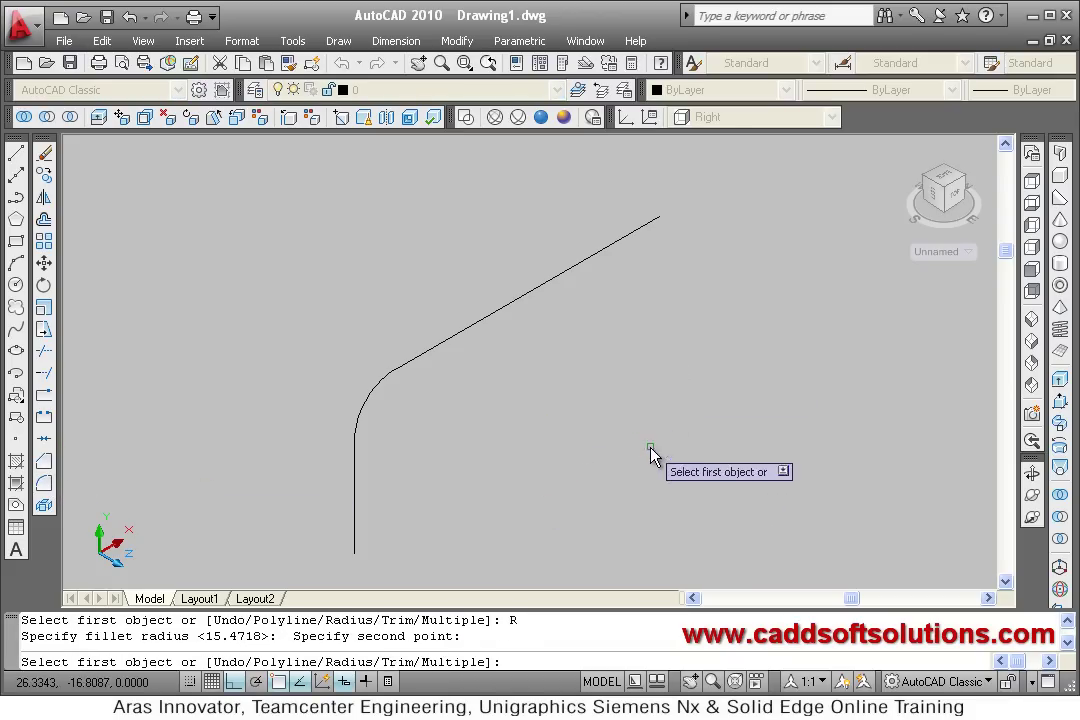
pyautogui.click(355, 500)
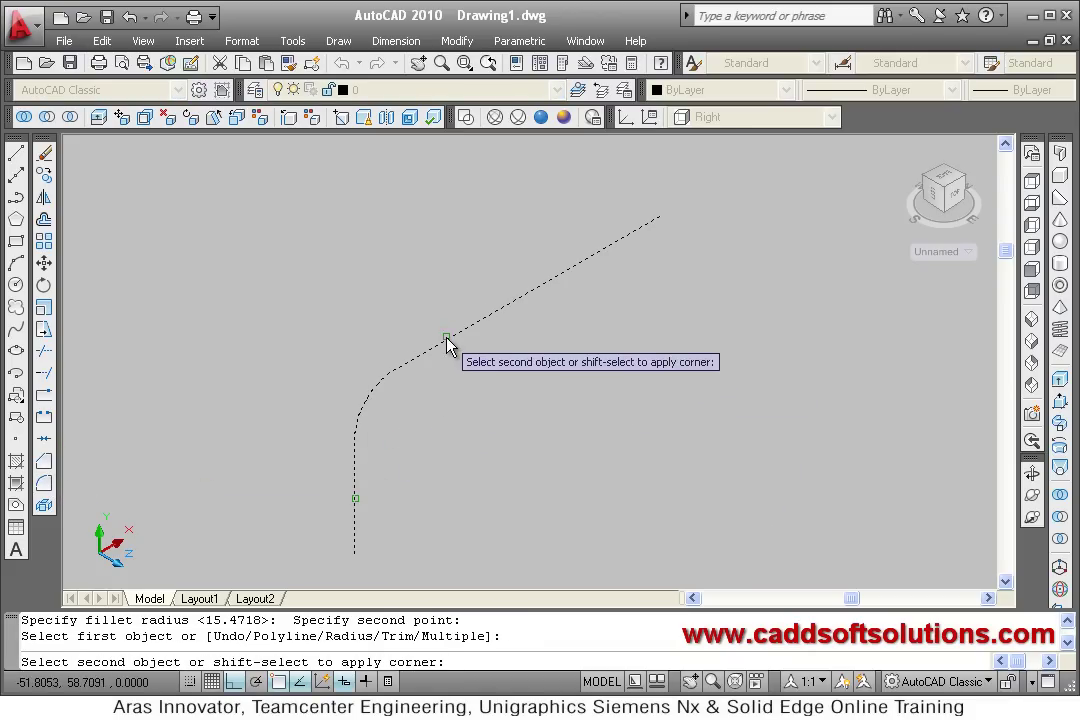
pyautogui.click(447, 348)
pyautogui.scroll(-3, 585, 410)
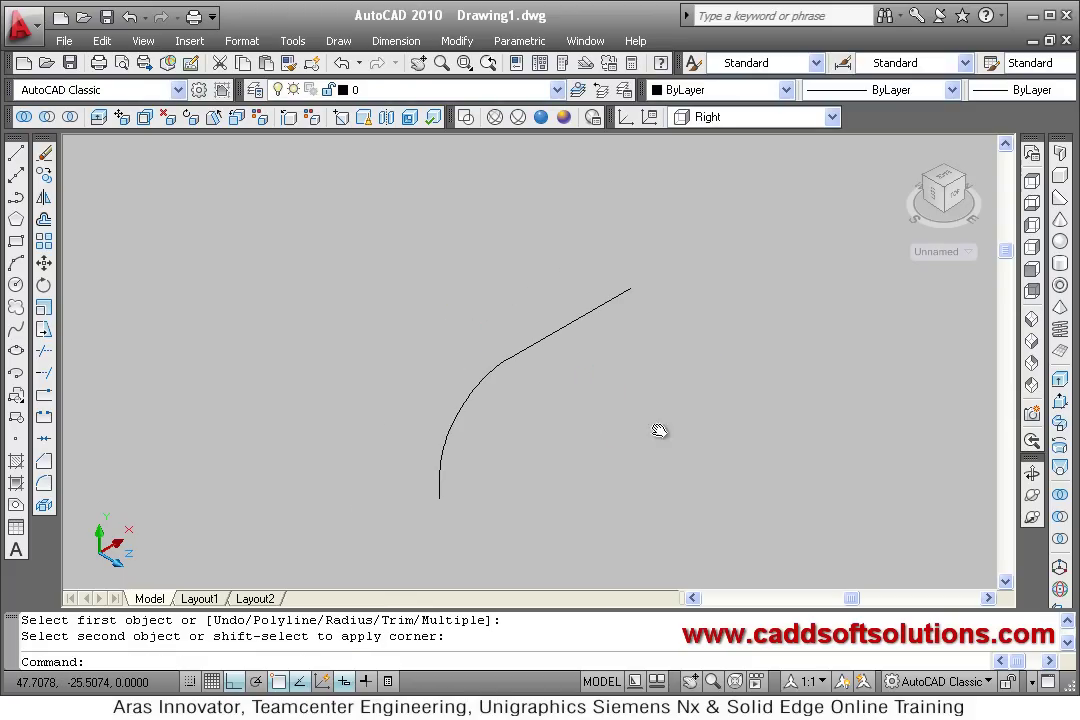
pyautogui.moveTo(599, 430); pyautogui.dragTo(561, 403, button='middle')
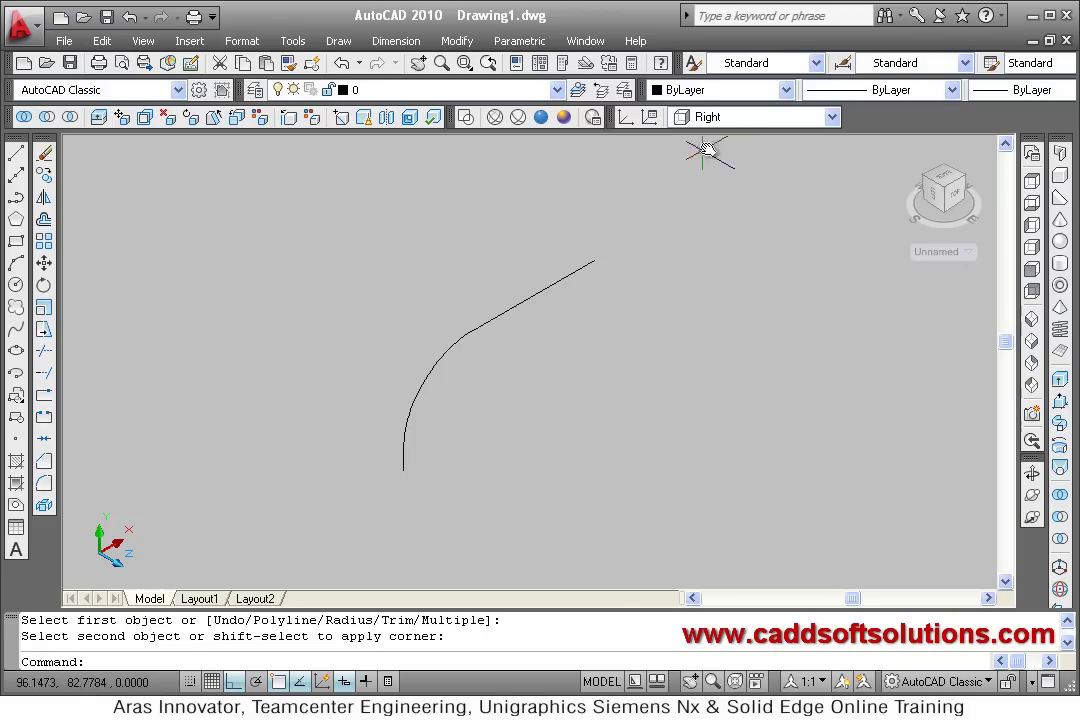
# Step: Switch to the Top view and draw a small rectangle beside the curved path
pyautogui.click(734, 118)
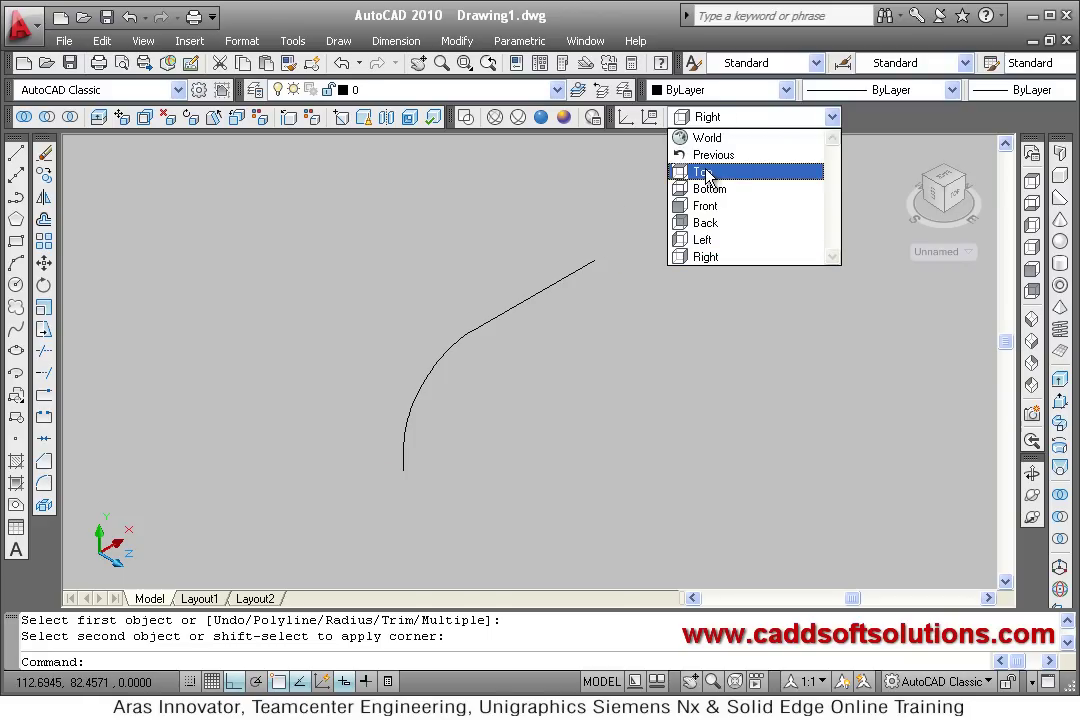
pyautogui.click(706, 173)
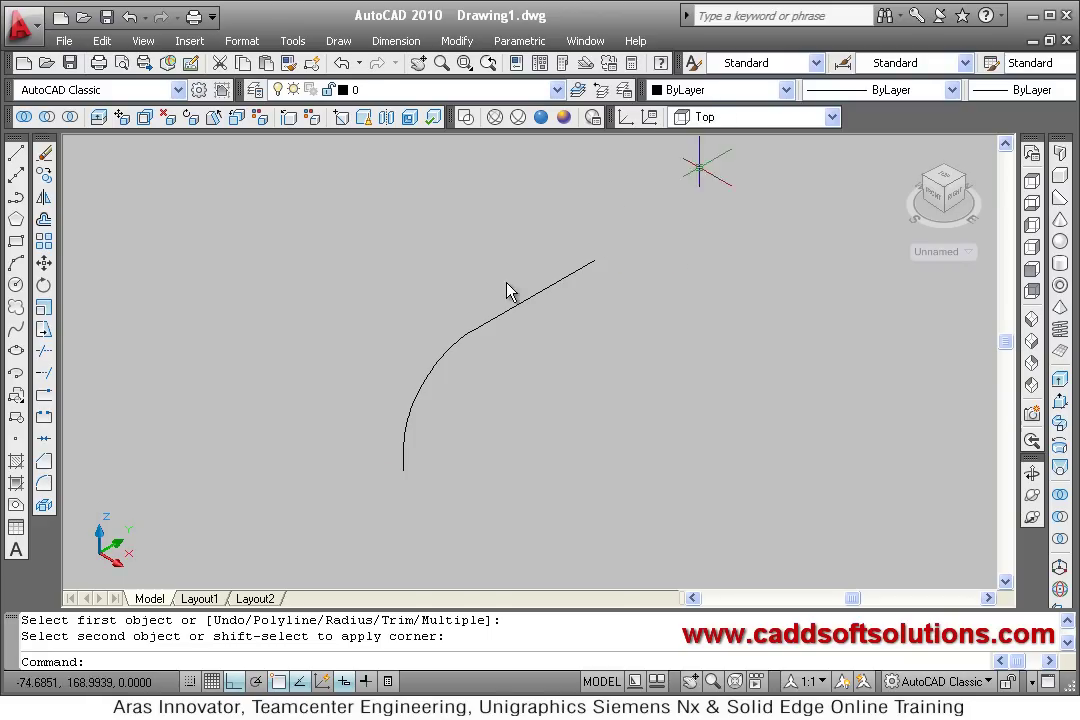
pyautogui.click(16, 240)
pyautogui.click(585, 405)
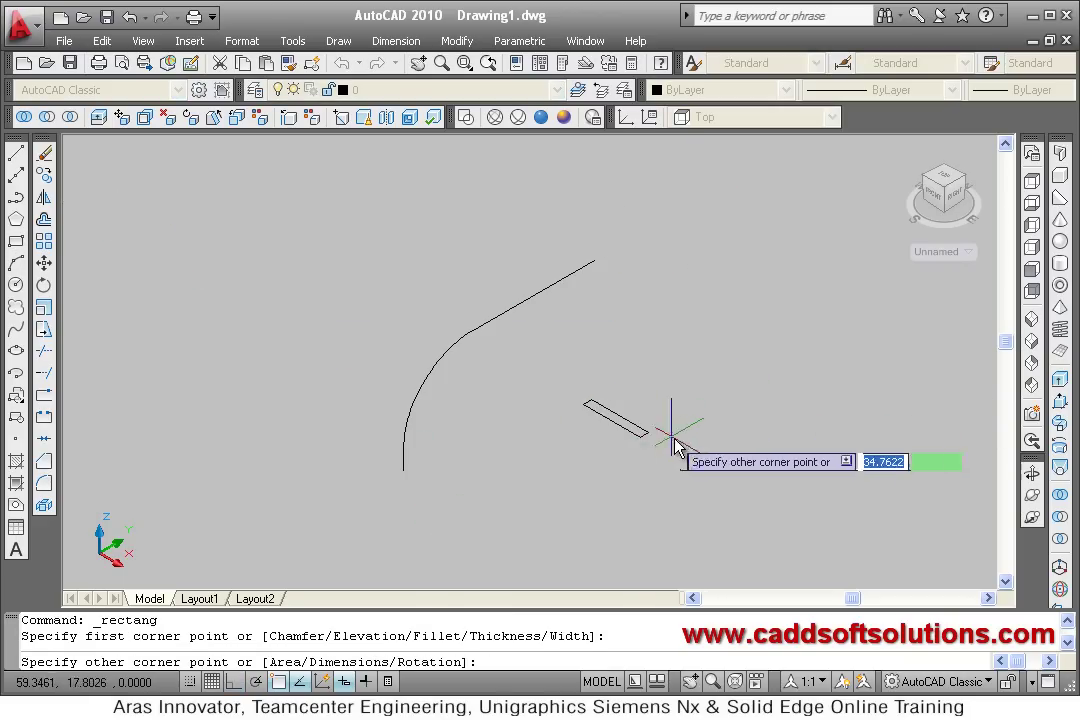
pyautogui.click(725, 417)
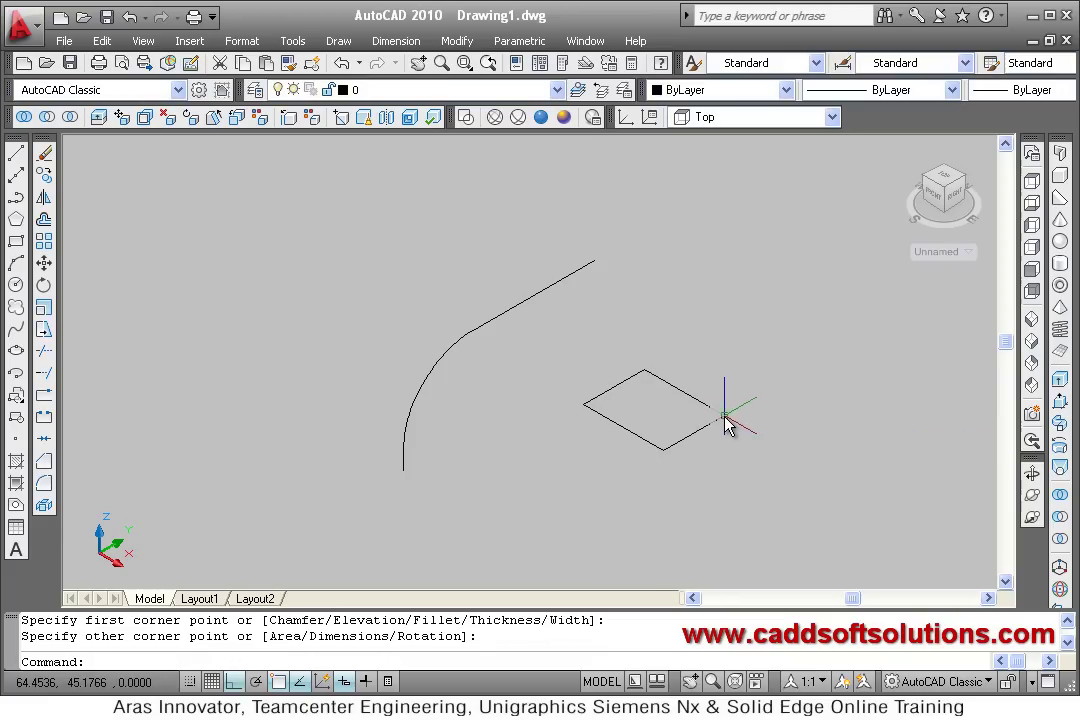
pyautogui.click(44, 262)
# Step: Move the rectangle by its centre onto the path's lower endpoint, then set the Front view
pyautogui.click(722, 388)
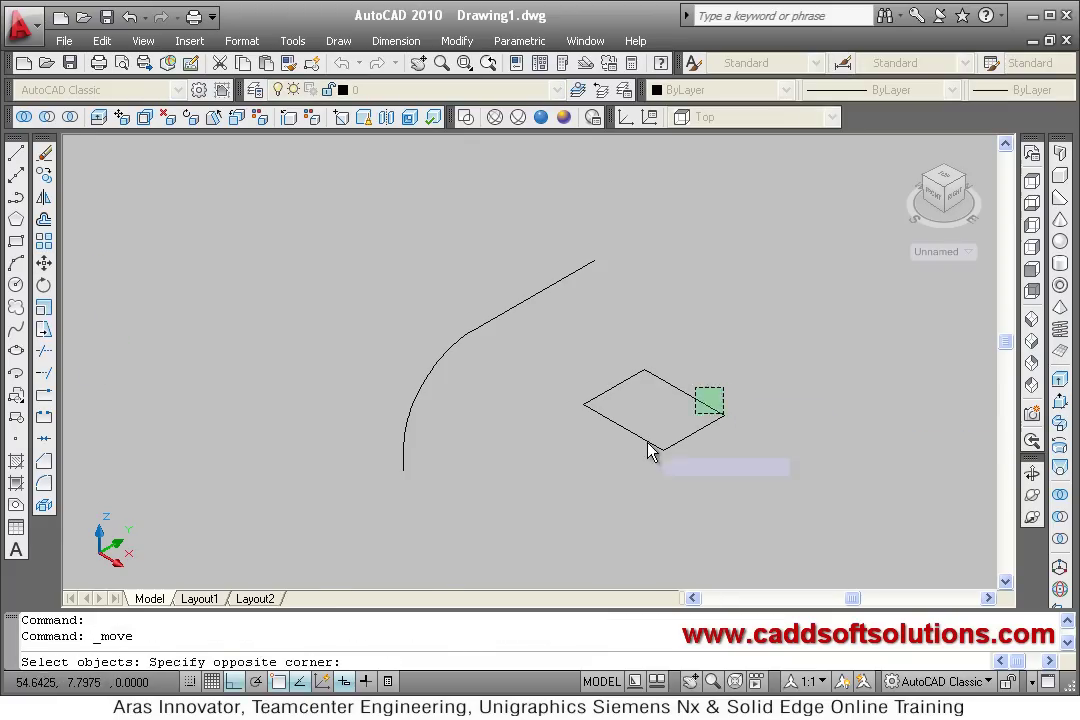
pyautogui.click(695, 415)
pyautogui.press('Return')
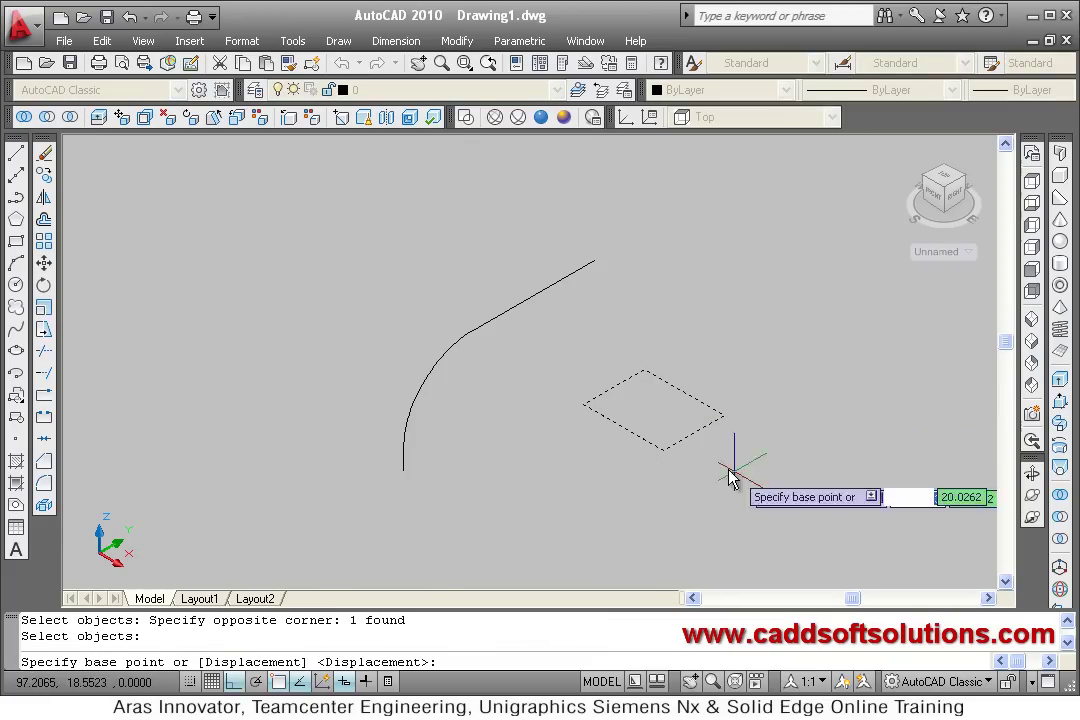
pyautogui.click(650, 412)
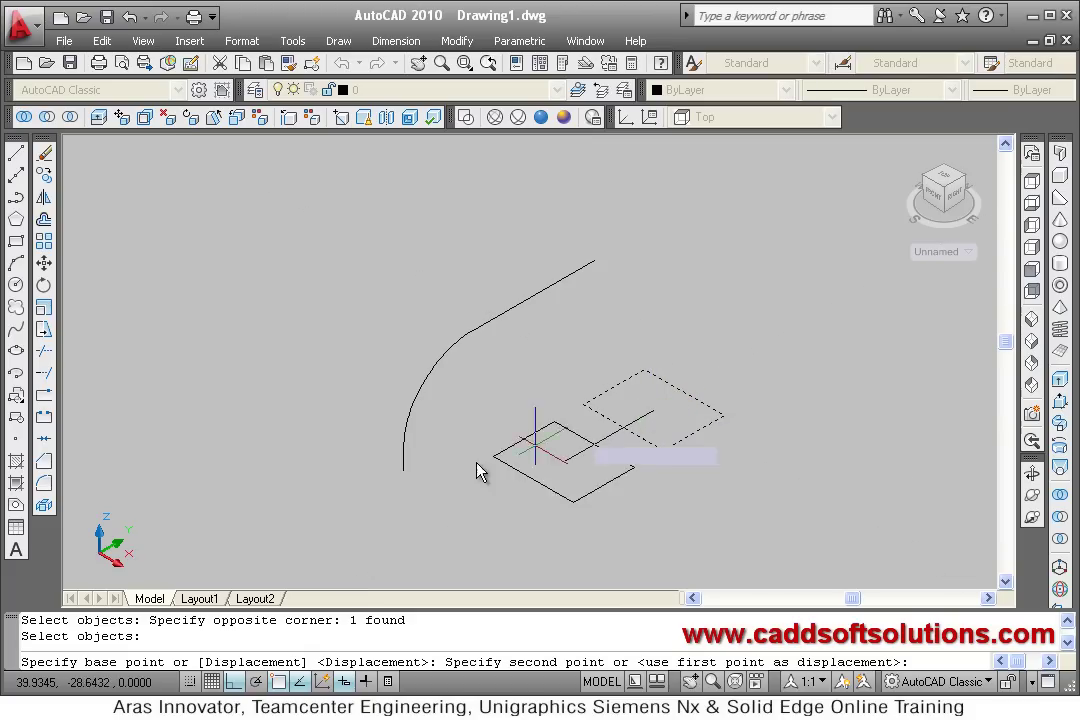
pyautogui.click(400, 472)
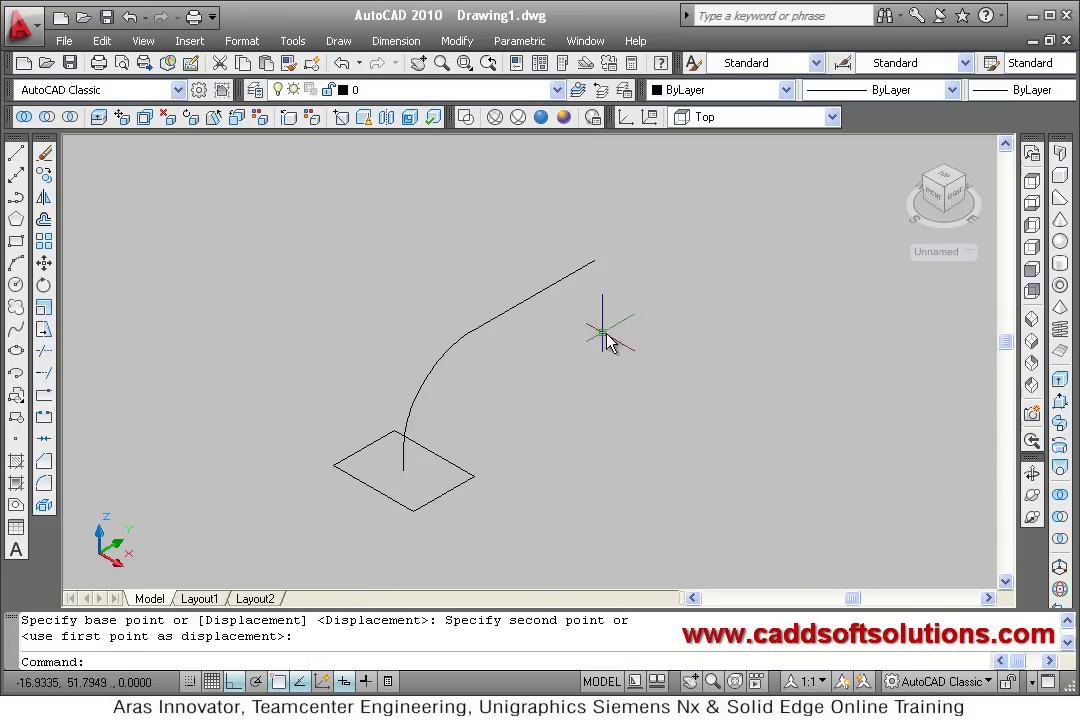
pyautogui.click(712, 118)
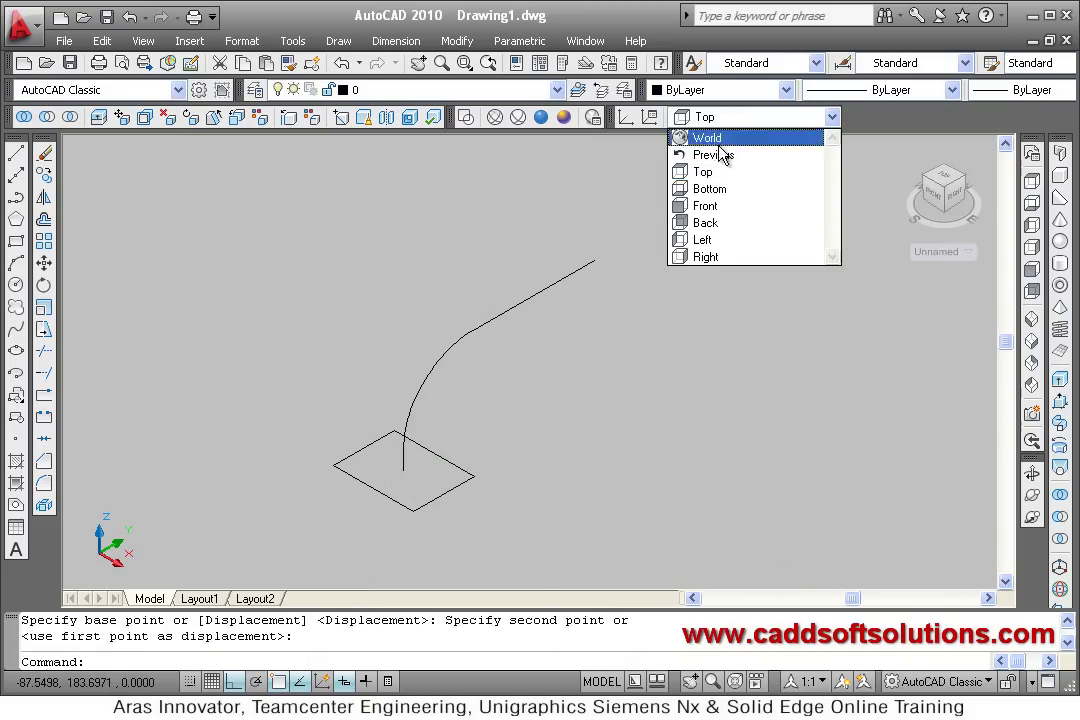
pyautogui.click(704, 203)
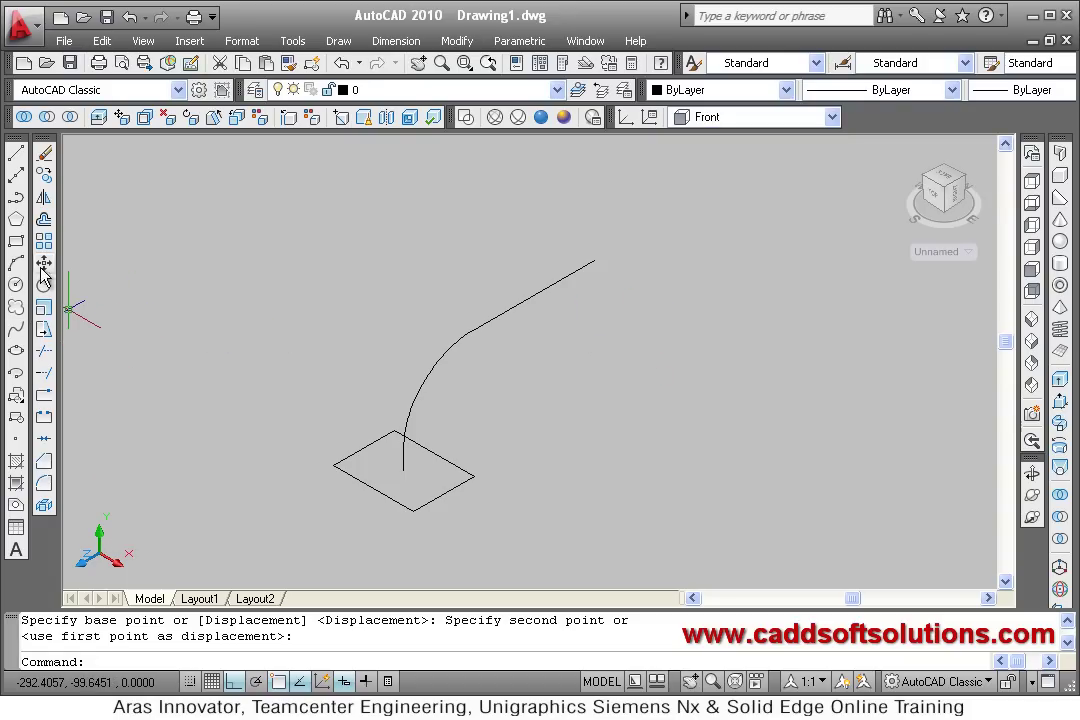
# Step: Draw a second, upright rectangle on the Front plane
pyautogui.click(18, 243)
pyautogui.click(684, 332)
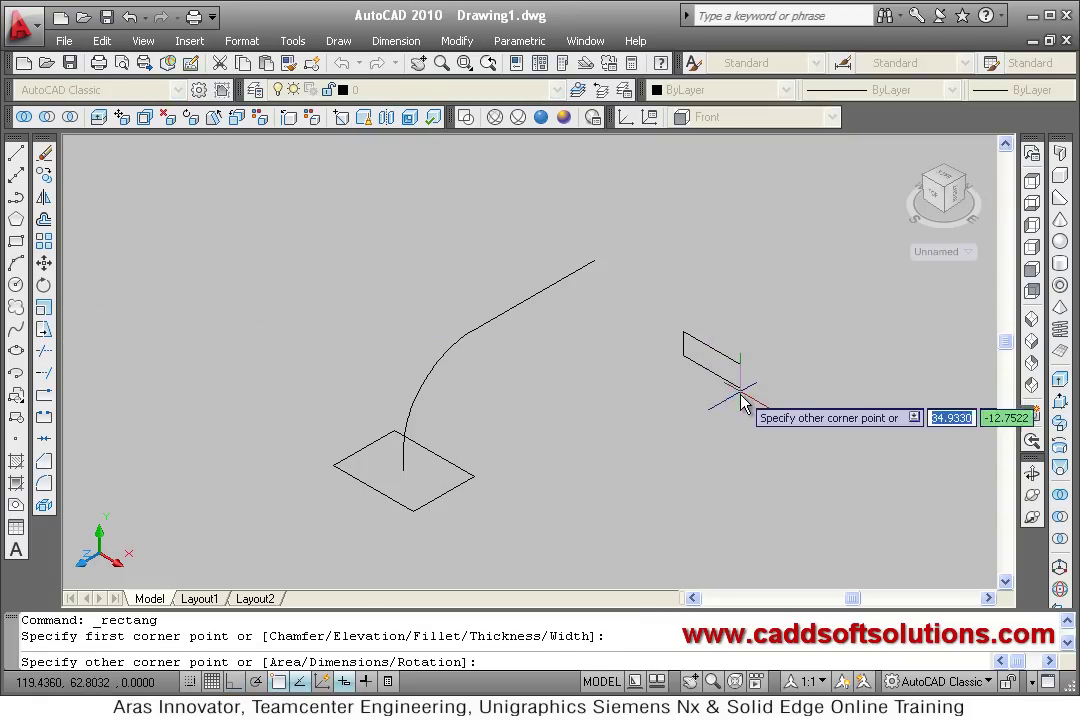
pyautogui.click(733, 410)
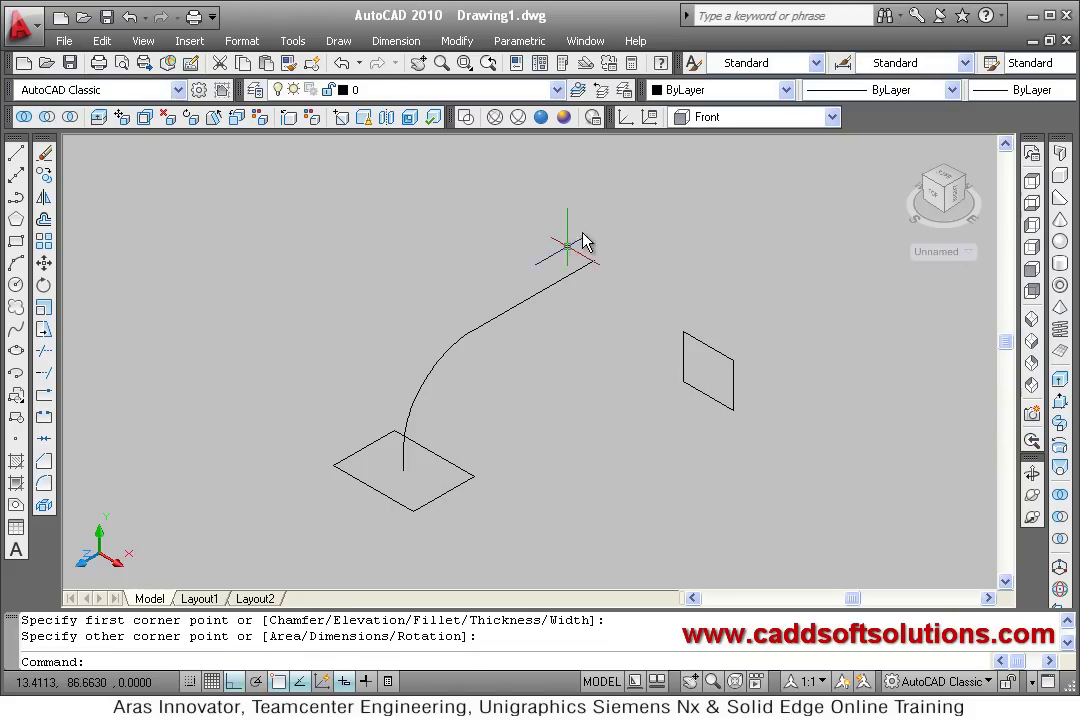
# Step: Move the new rectangle by its centre onto the curved path's upper endpoint
pyautogui.click(45, 264)
pyautogui.click(747, 331)
pyautogui.click(690, 438)
pyautogui.press('Return')
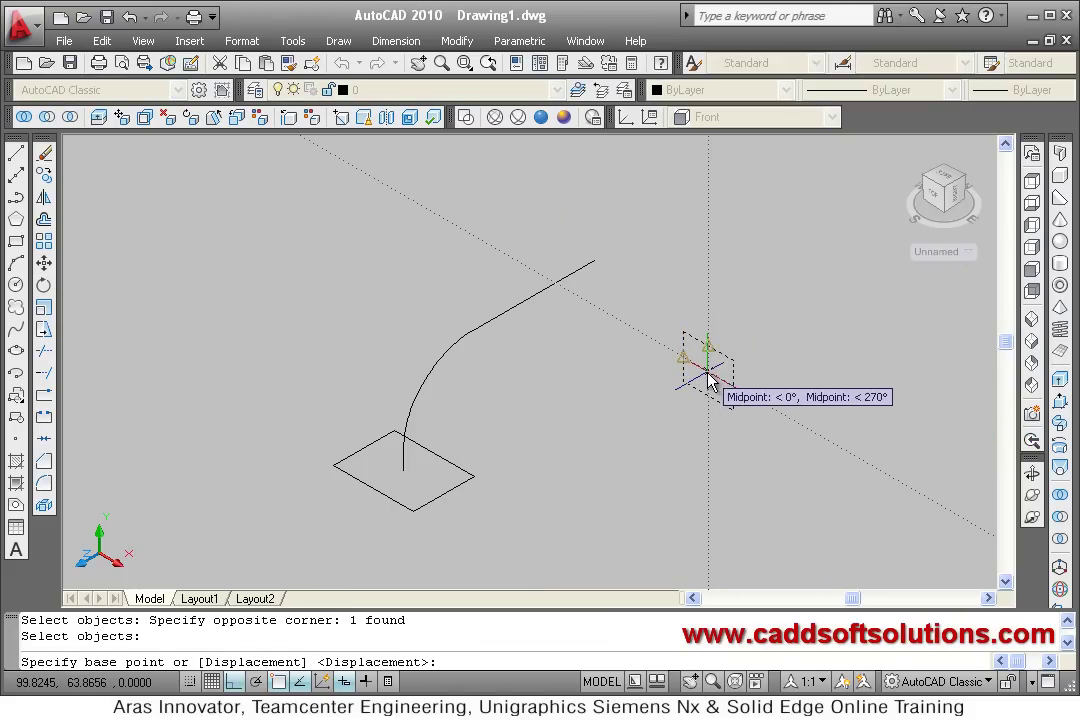
pyautogui.click(708, 370)
pyautogui.click(594, 260)
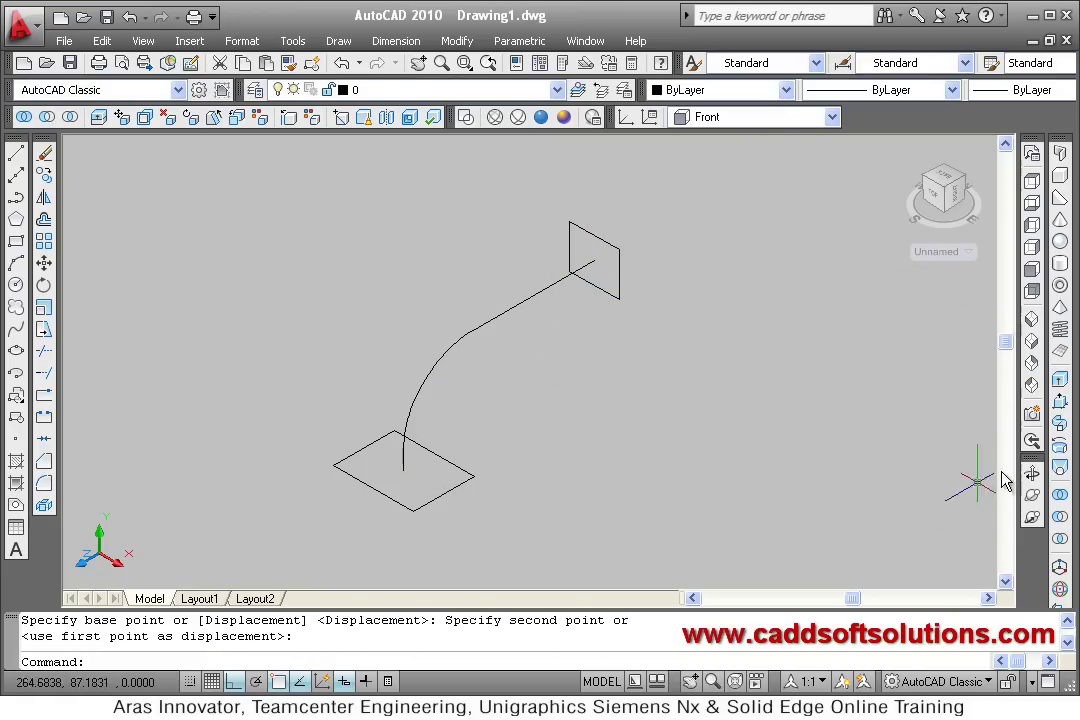
# Step: Loft from the lower to the upper rectangle along the curved polyline path into a bent bar
pyautogui.click(1062, 470)
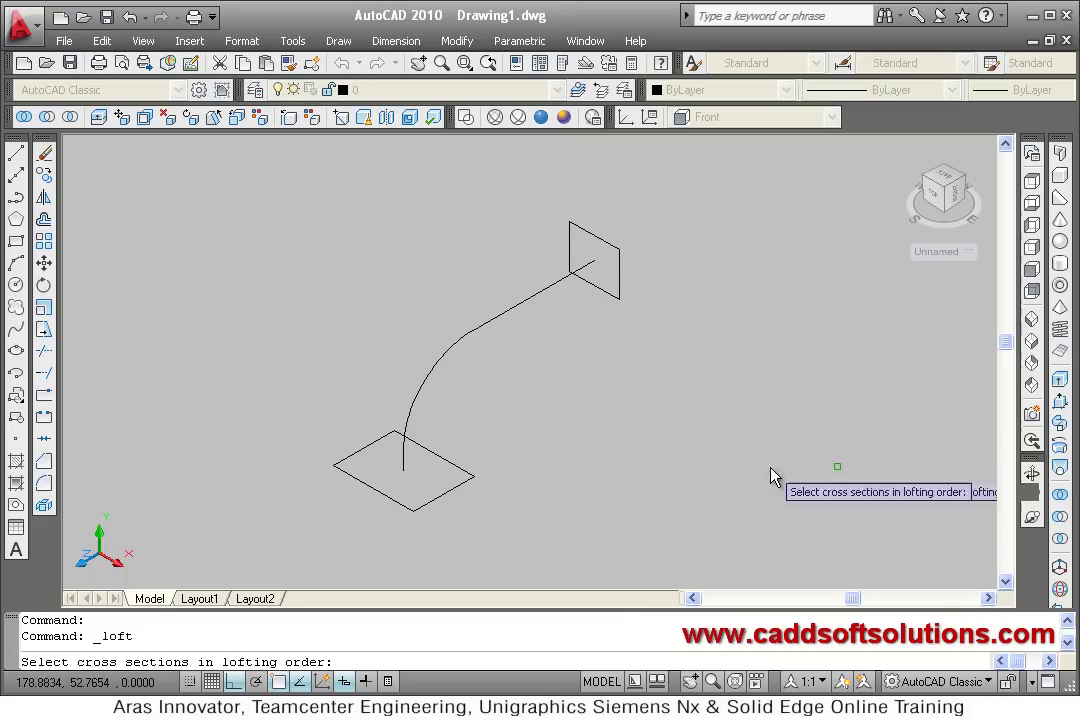
pyautogui.click(386, 497)
pyautogui.click(601, 291)
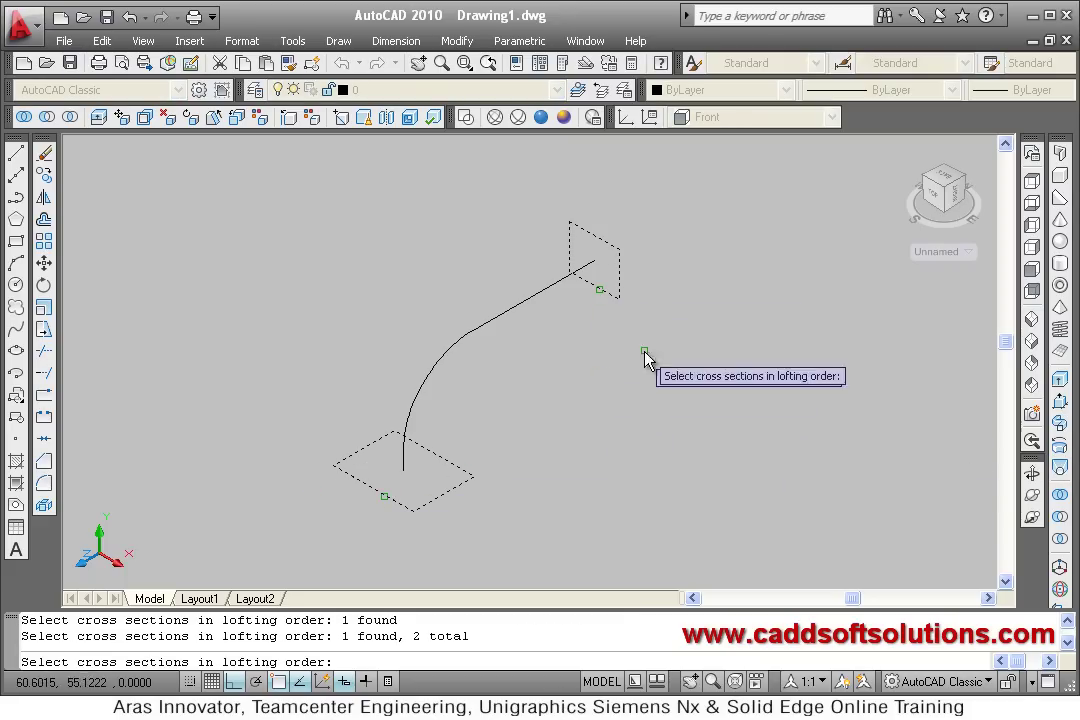
pyautogui.press('Return')
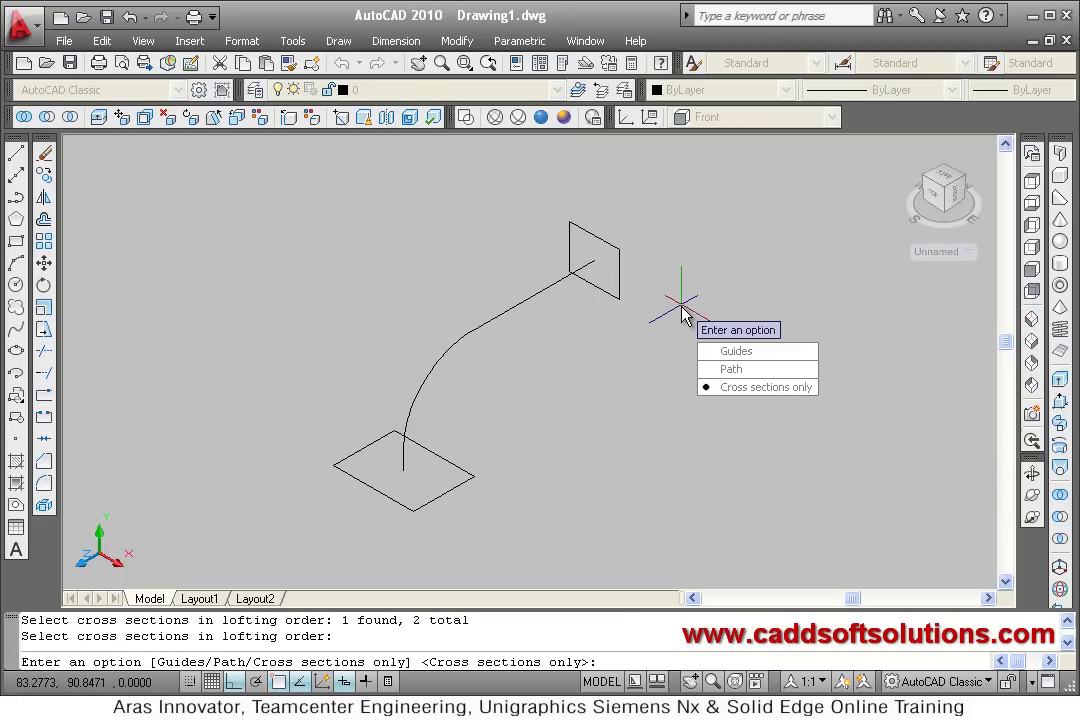
pyautogui.click(744, 370)
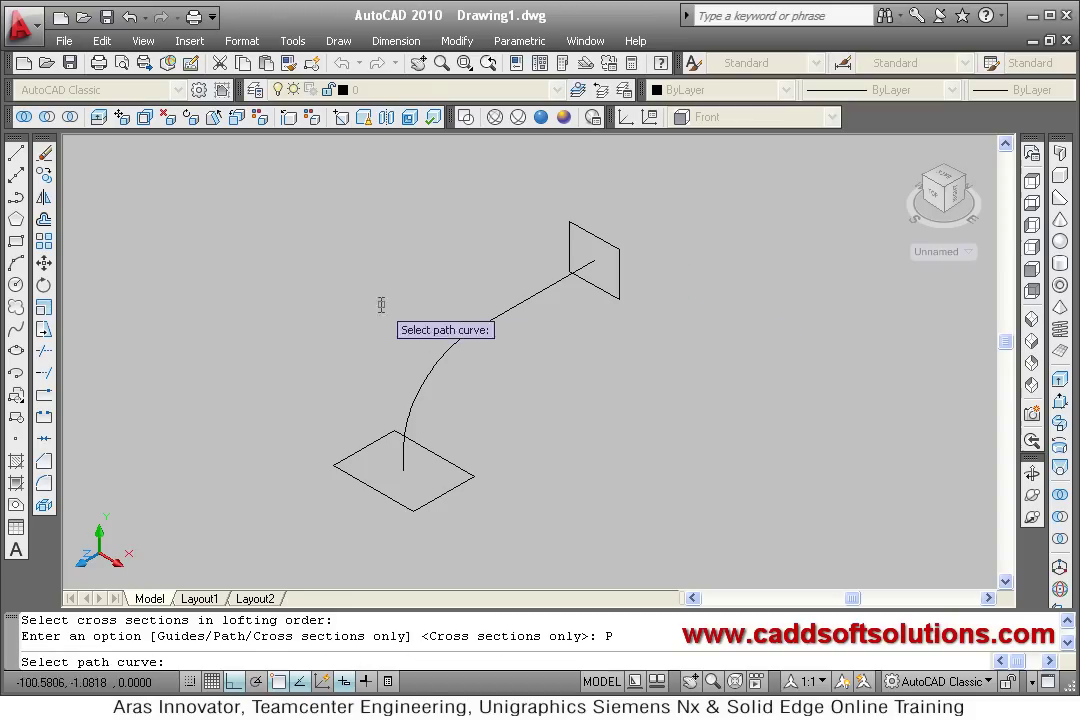
pyautogui.click(432, 371)
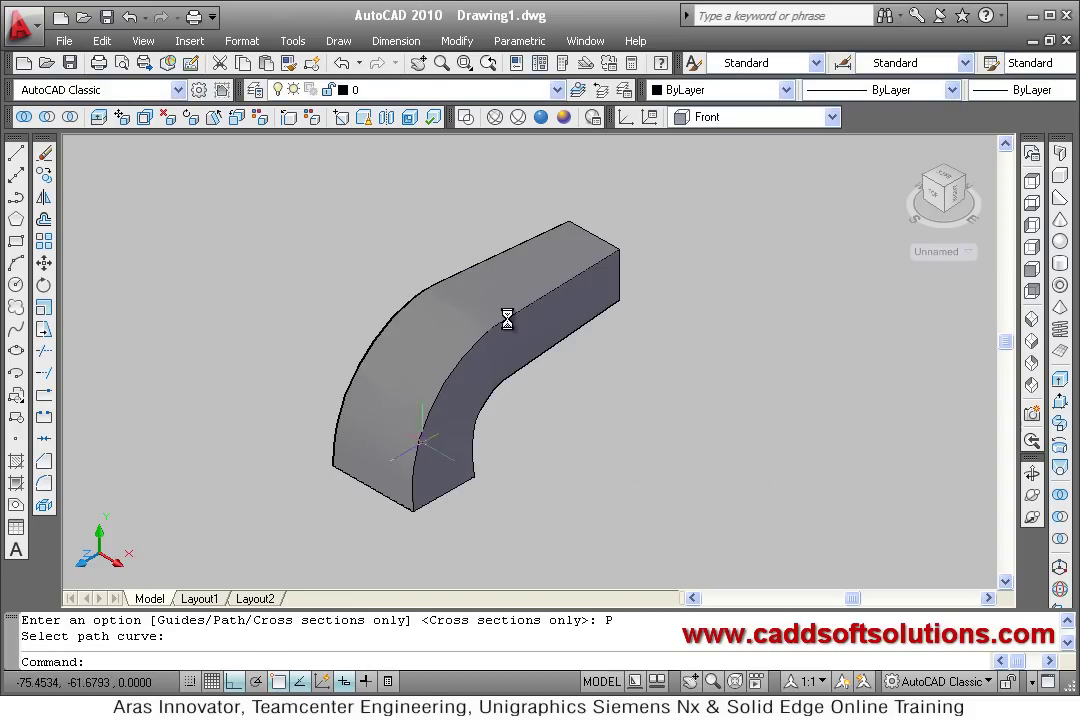
pyautogui.keyDown('shift'); pyautogui.moveTo(645, 480); pyautogui.dragTo(586, 360, button='middle'); pyautogui.keyUp('shift')
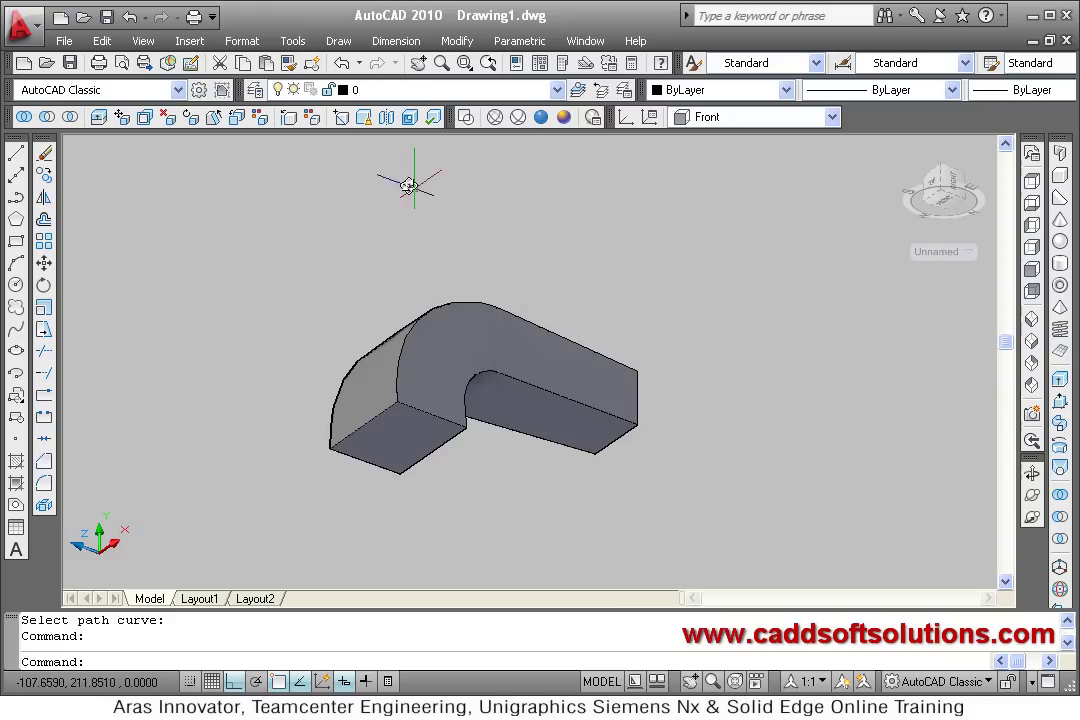
# Step: Start shelling the lofted solid and remove both of its end faces
pyautogui.click(411, 120)
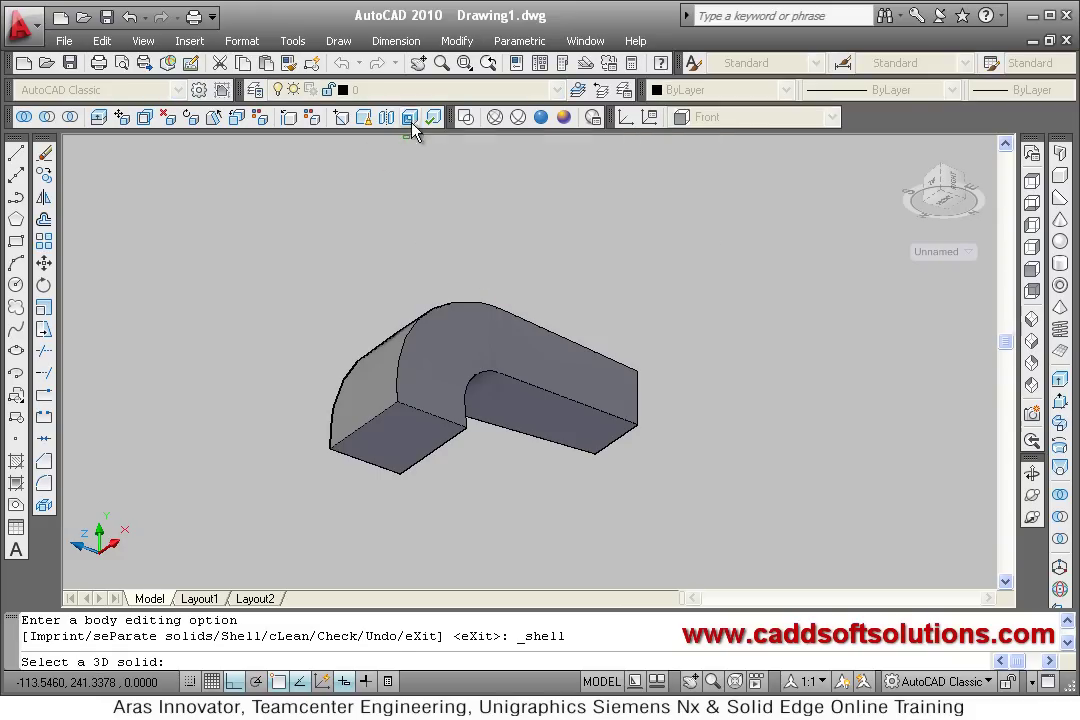
pyautogui.click(477, 347)
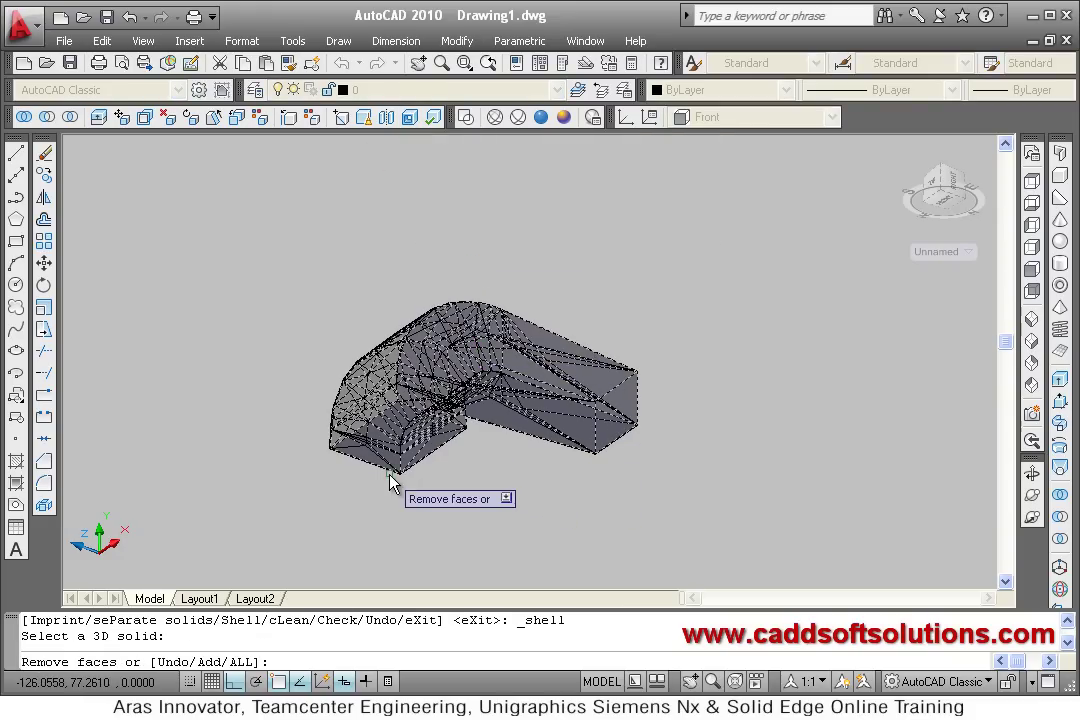
pyautogui.scroll(4, 392, 478)
pyautogui.scroll(3, 390, 477)
pyautogui.click(415, 410)
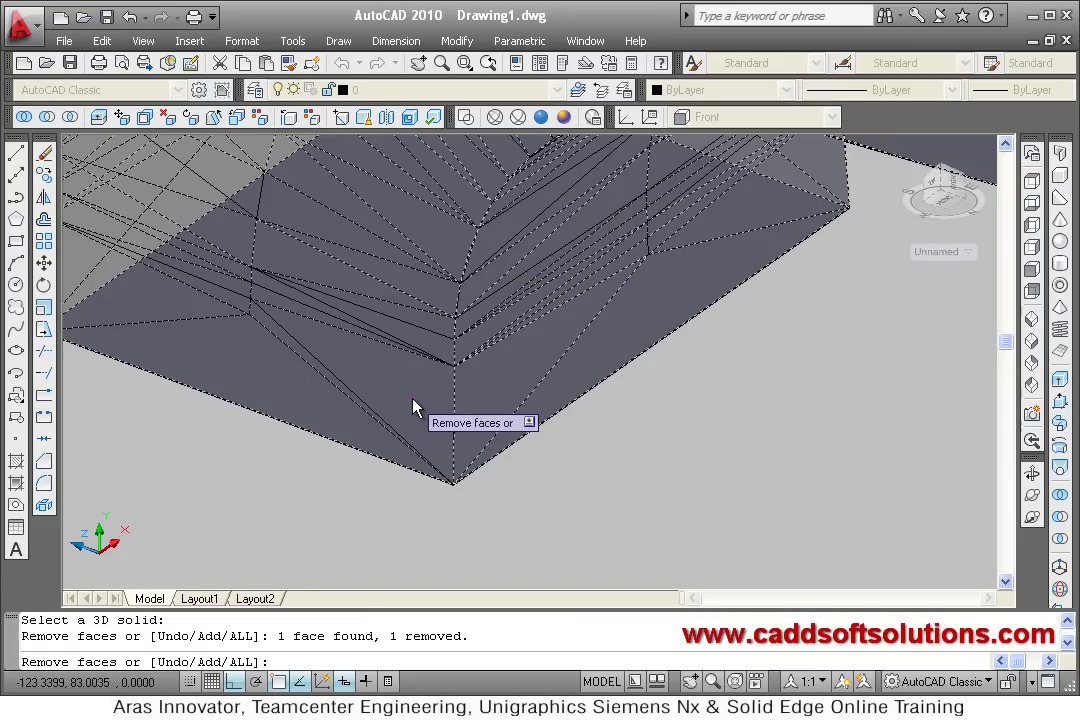
pyautogui.scroll(-6, 541, 470)
pyautogui.keyDown('shift'); pyautogui.moveTo(704, 313); pyautogui.dragTo(542, 381, button='middle'); pyautogui.keyUp('shift')
pyautogui.scroll(5, 785, 300)
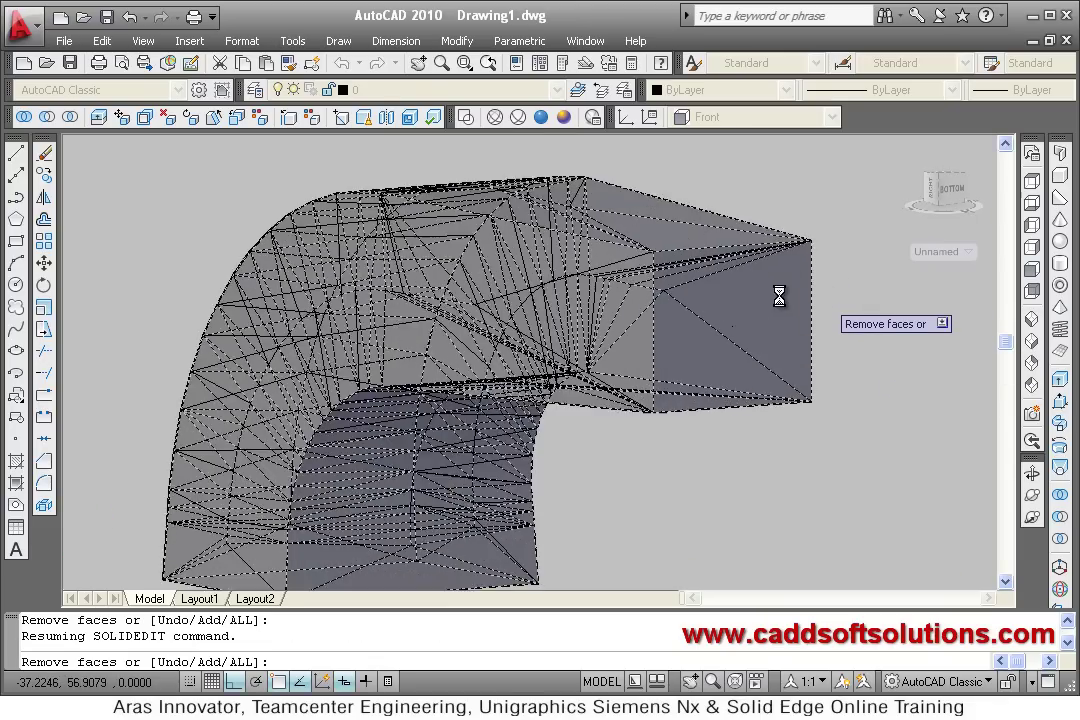
pyautogui.click(758, 330)
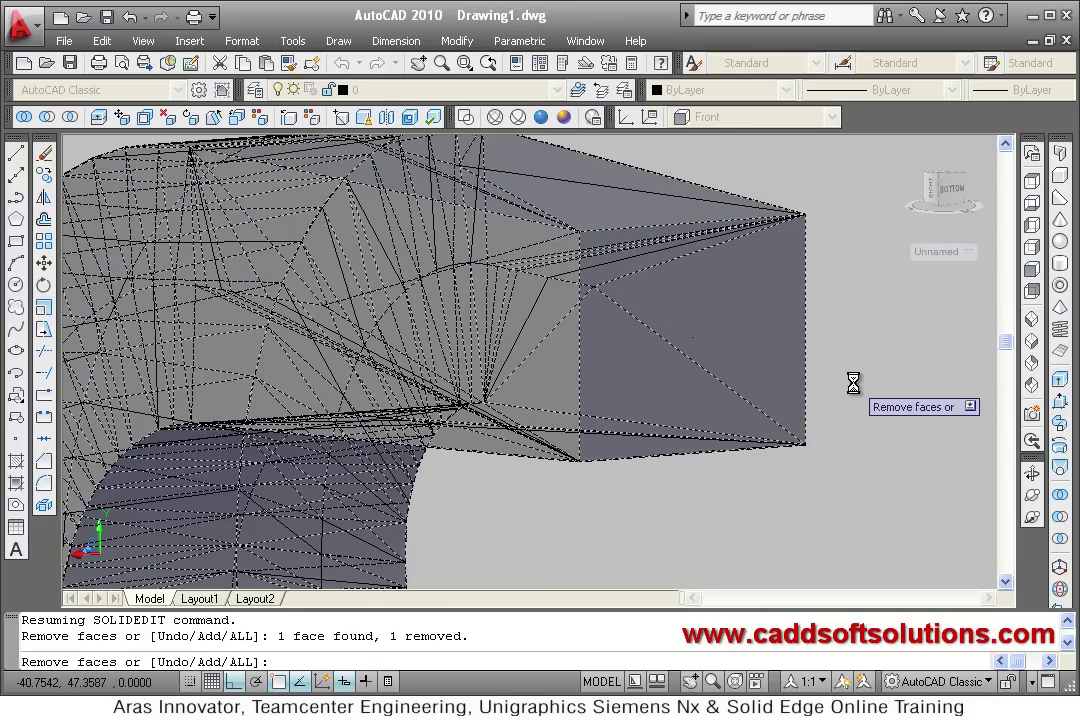
# Step: Apply a 0.5 shell offset, exit body editing, and view the hollow duct
pyautogui.press('Return')
pyautogui.click(878, 406)
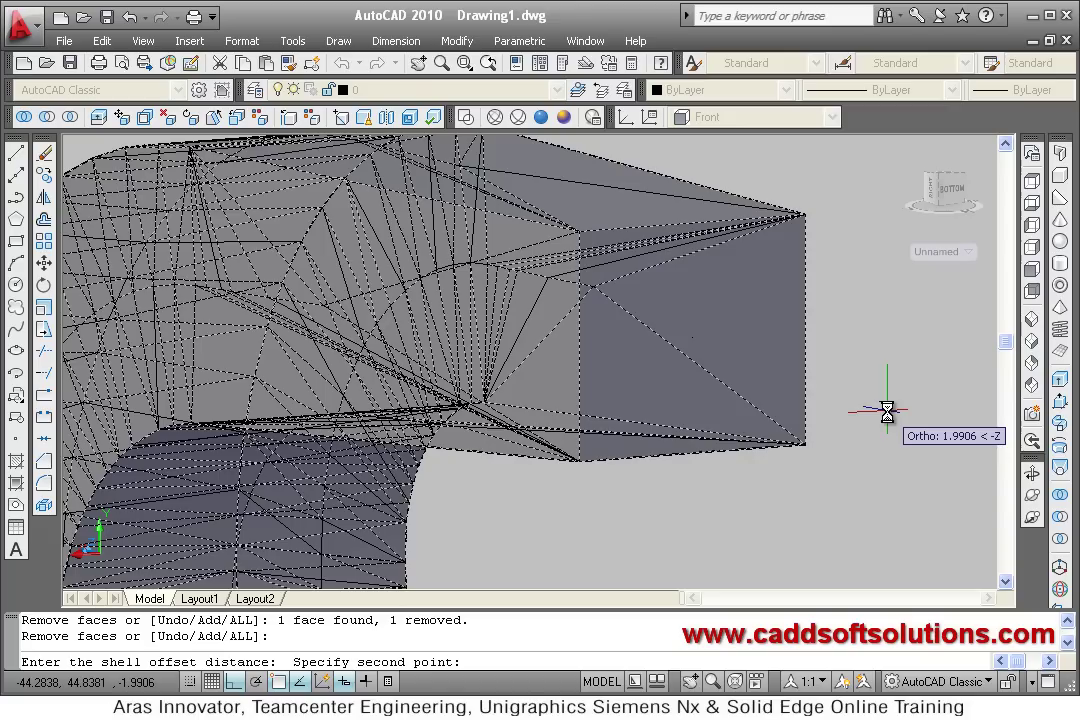
pyautogui.write('0.5')
pyautogui.press('Return')
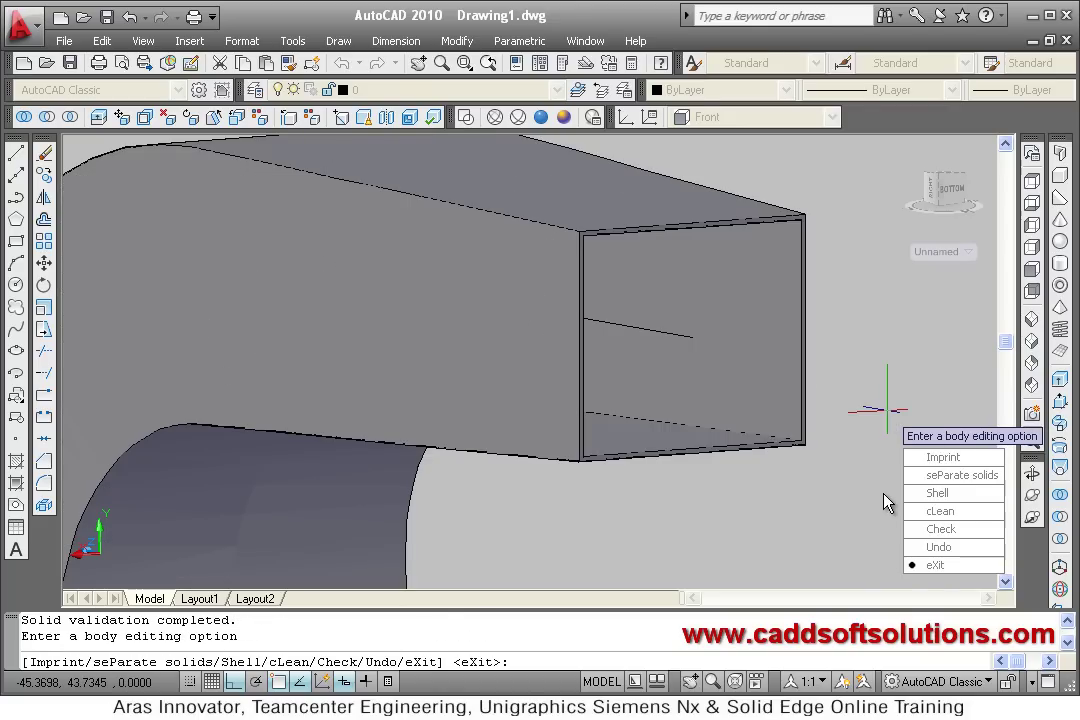
pyautogui.press('Escape')
pyautogui.moveTo(699, 294)
pyautogui.keyDown('shift'); pyautogui.mouseDown(button='middle')
pyautogui.moveTo(586, 436)
pyautogui.moveTo(593, 251)
pyautogui.moveTo(604, 306)
pyautogui.moveTo(494, 248)
pyautogui.moveTo(448, 352)
pyautogui.moveTo(506, 345)
pyautogui.moveTo(496, 372)
pyautogui.moveTo(665, 270)
pyautogui.moveTo(535, 366)
pyautogui.moveTo(550, 424)
pyautogui.moveTo(581, 272)
pyautogui.mouseUp(button='middle'); pyautogui.keyUp('shift')
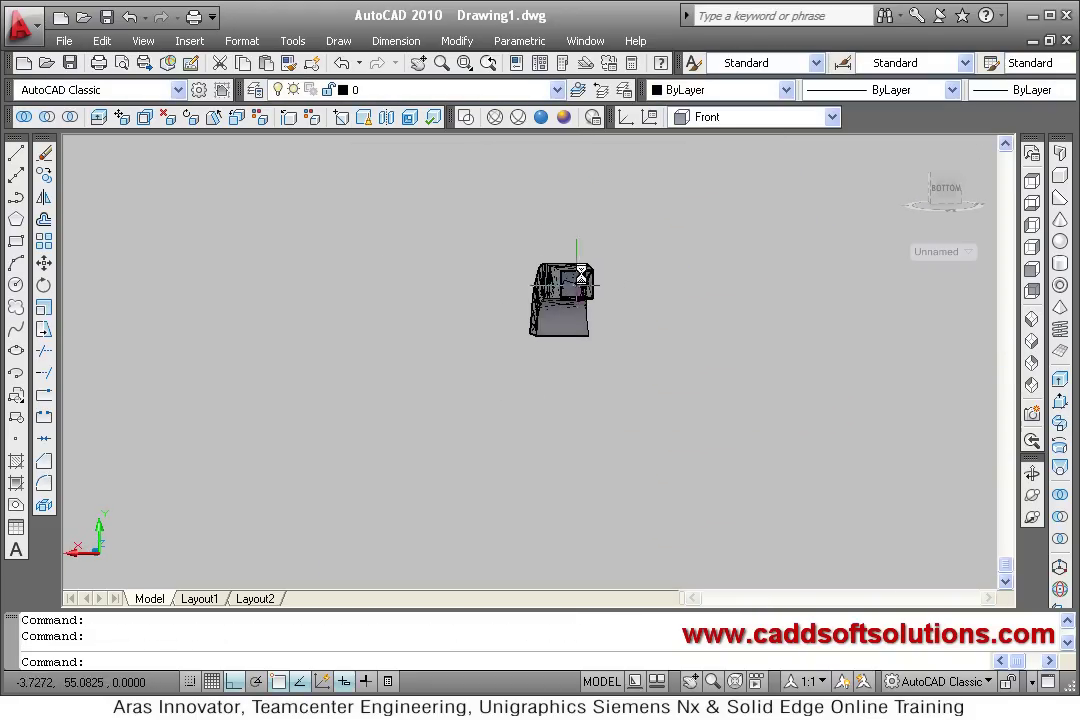
# Step: Select the hollow duct and set its colour to Red from the Color Control list
pyautogui.scroll(3, 590, 265)
pyautogui.click(505, 225)
pyautogui.click(602, 272)
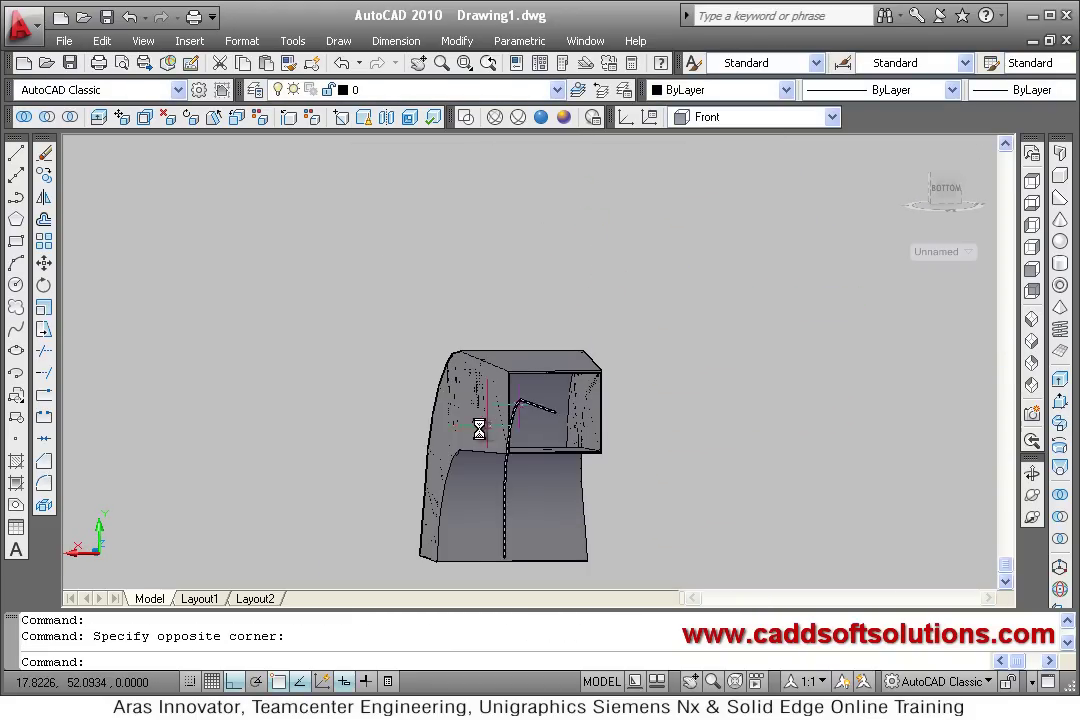
pyautogui.click(637, 309)
pyautogui.click(579, 381)
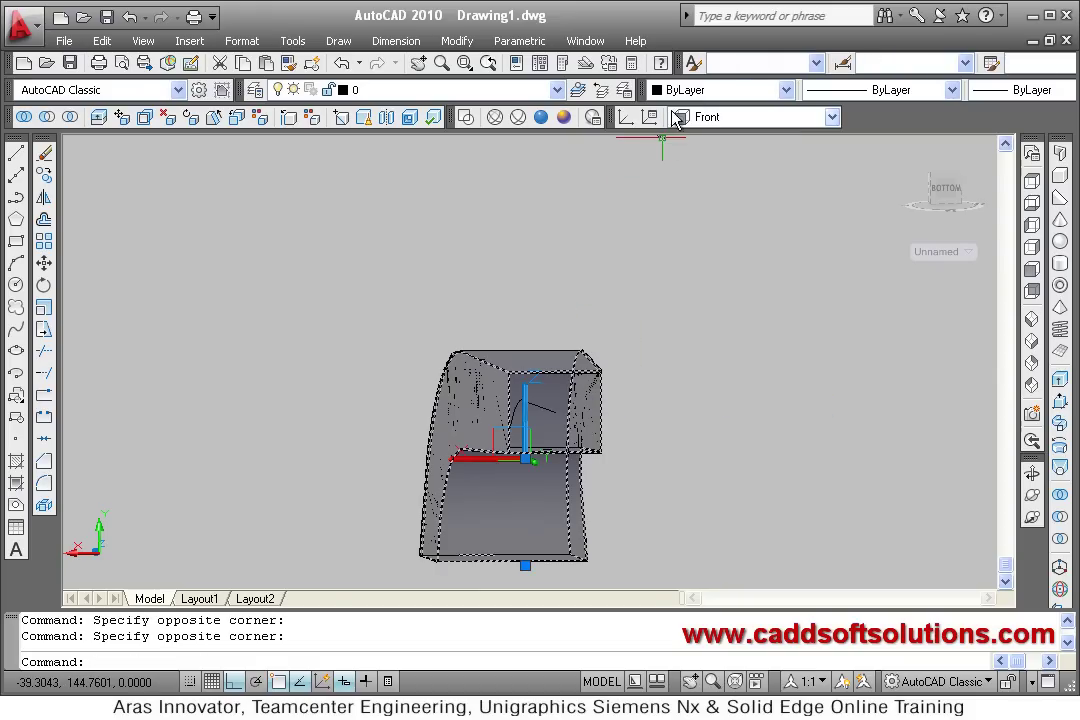
pyautogui.click(729, 93)
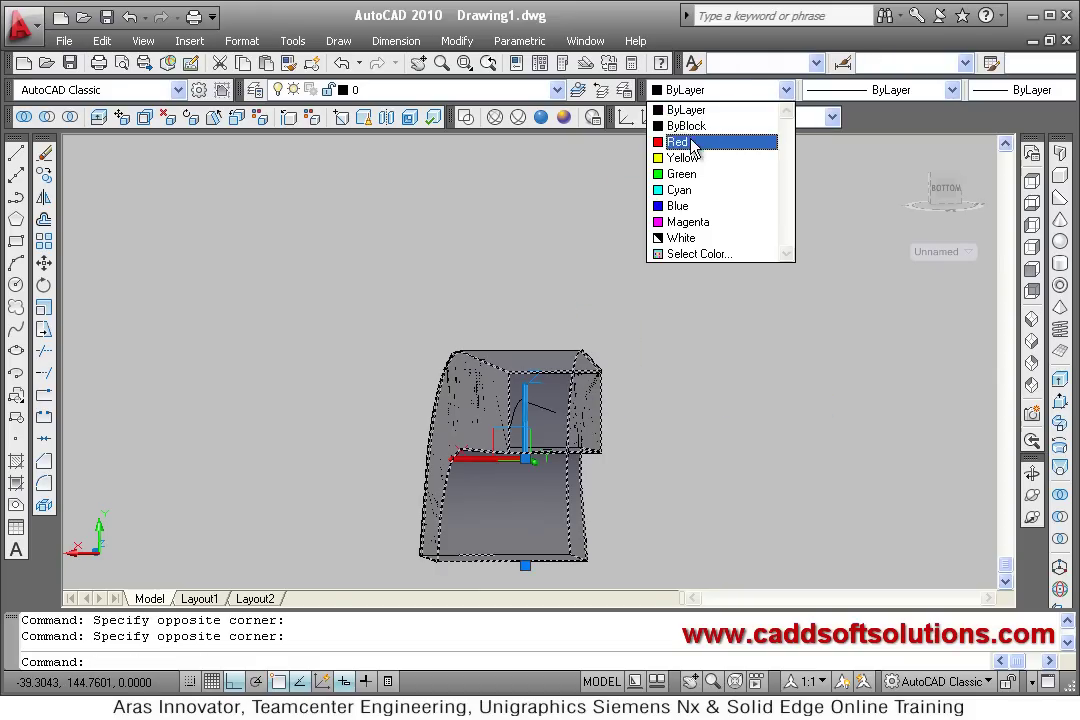
pyautogui.click(702, 142)
pyautogui.keyDown('shift'); pyautogui.moveTo(505, 530); pyautogui.dragTo(307, 411, button='middle'); pyautogui.keyUp('shift')
pyautogui.press('Escape')
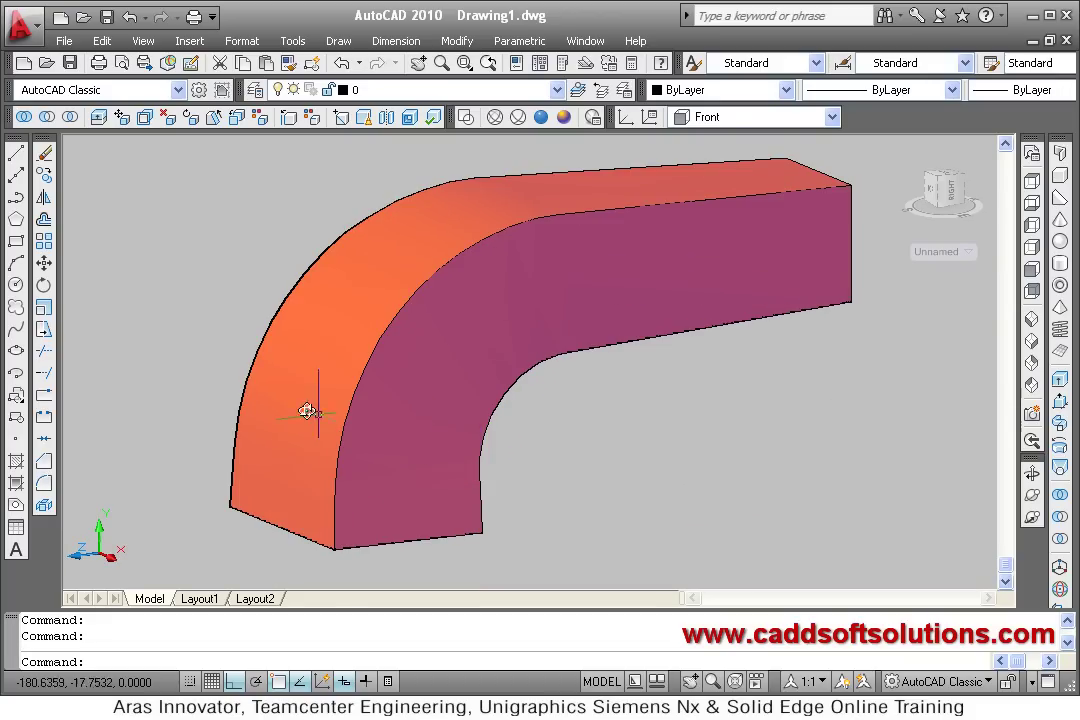
# Step: Undo back past the shell and loft, keeping the two rectangles and curved path
pyautogui.press('Return')
pyautogui.press('Return')
pyautogui.press('Return')
pyautogui.press('Return')
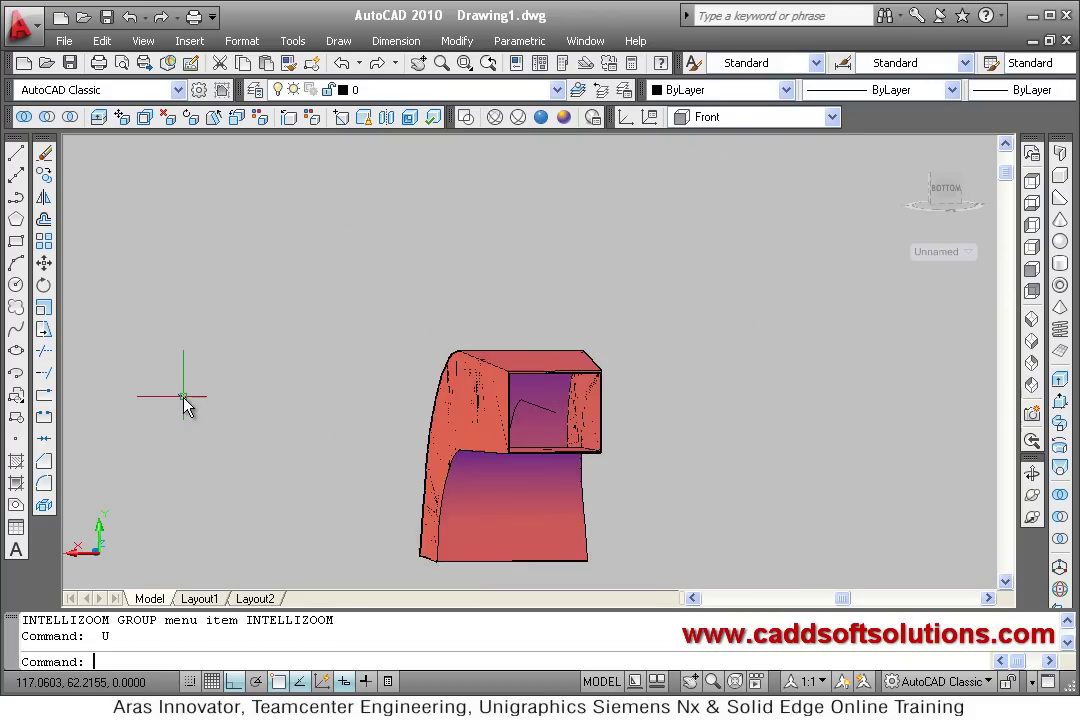
pyautogui.press('Return')
pyautogui.press('Return')
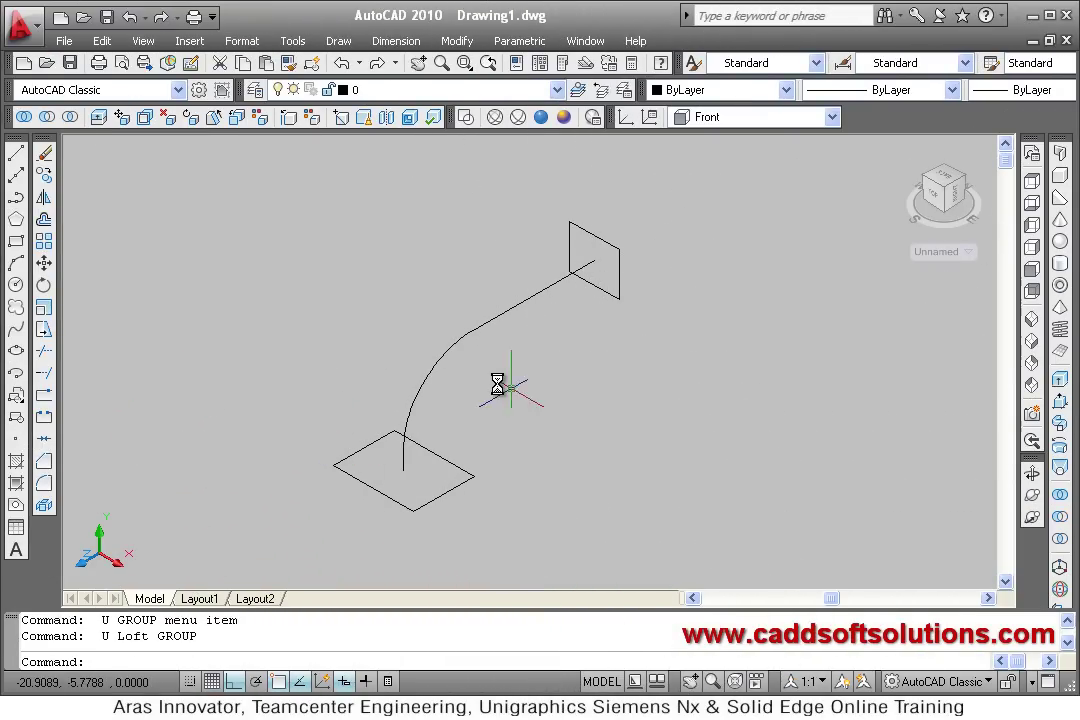
pyautogui.moveTo(497, 385); pyautogui.dragTo(505, 437, button='middle')
# Step: In the Right view, draw a tall arching spline from the base rectangle's corner with Ortho off
pyautogui.click(740, 117)
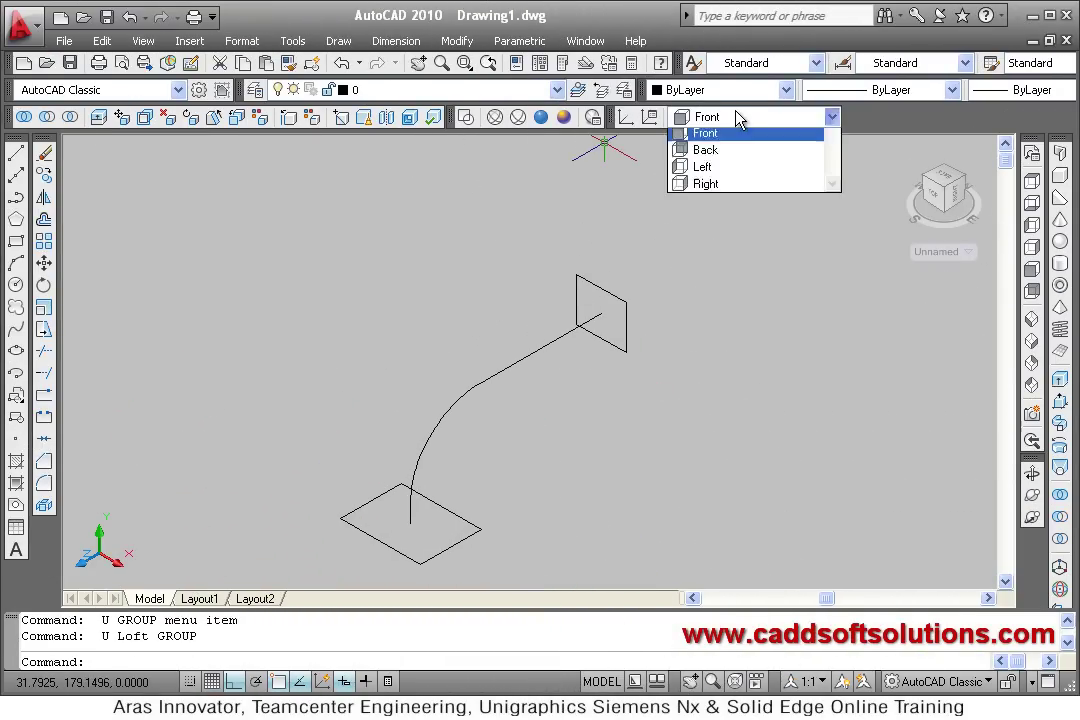
pyautogui.click(729, 258)
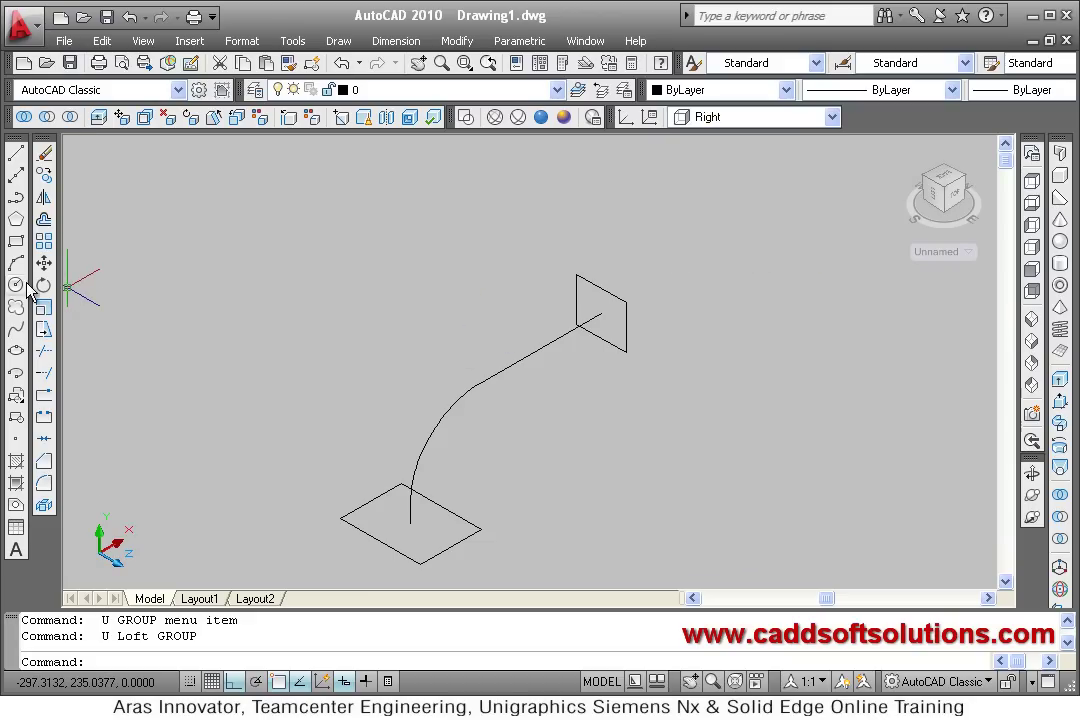
pyautogui.click(14, 333)
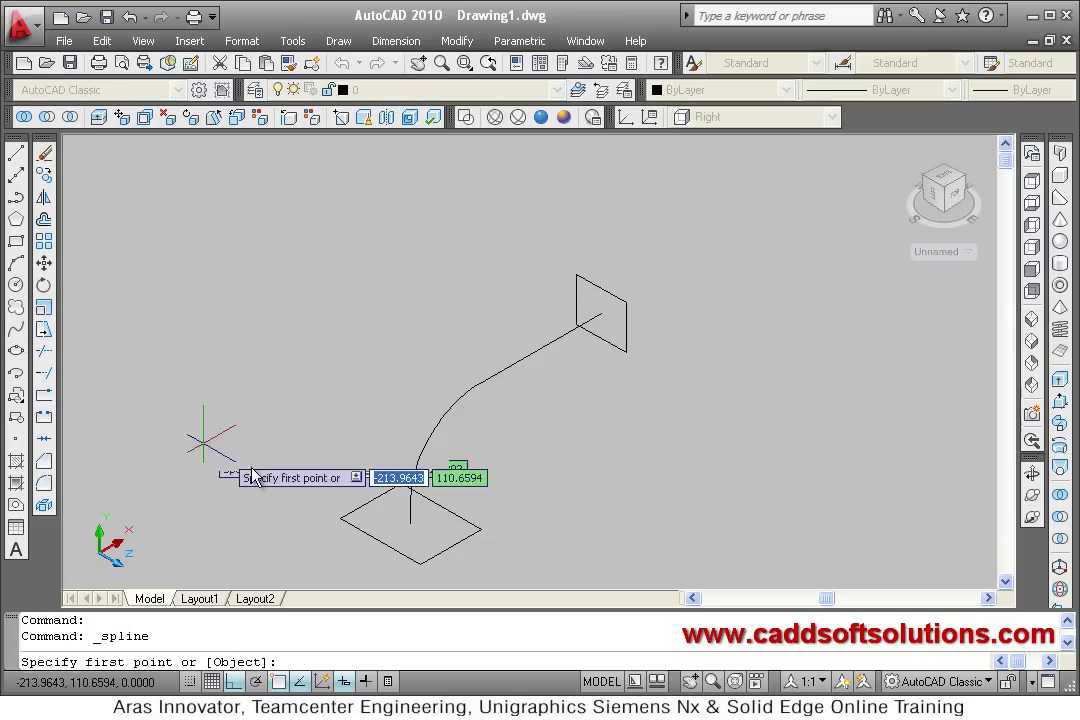
pyautogui.click(378, 548)
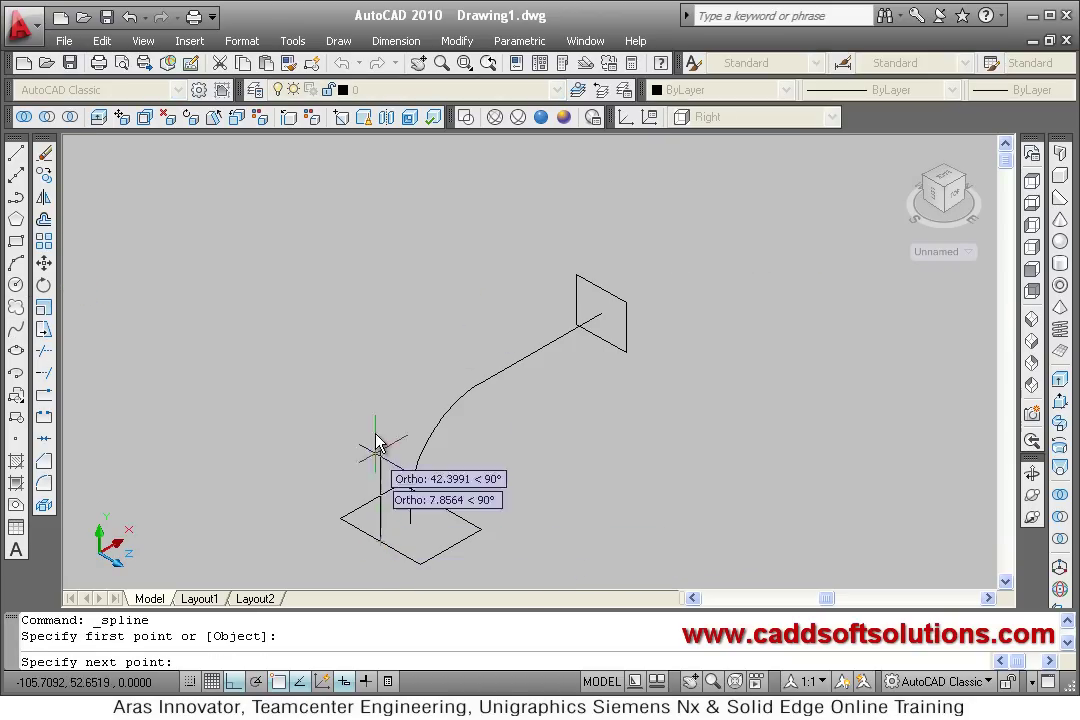
pyautogui.press('F8')
pyautogui.click(376, 380)
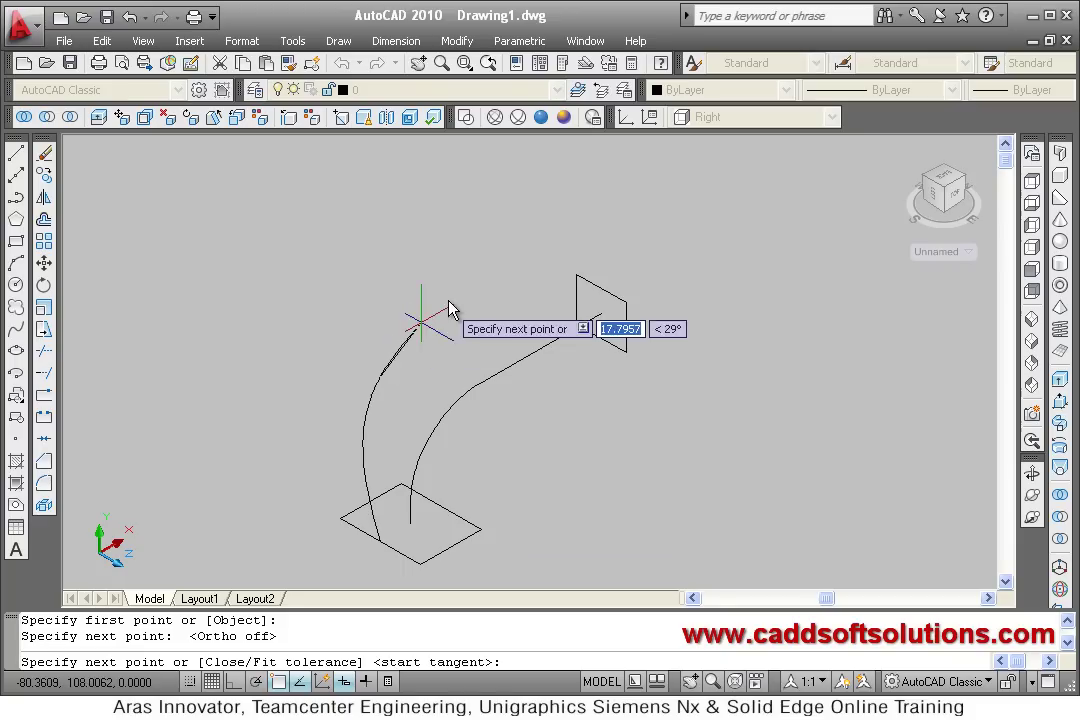
pyautogui.click(484, 258)
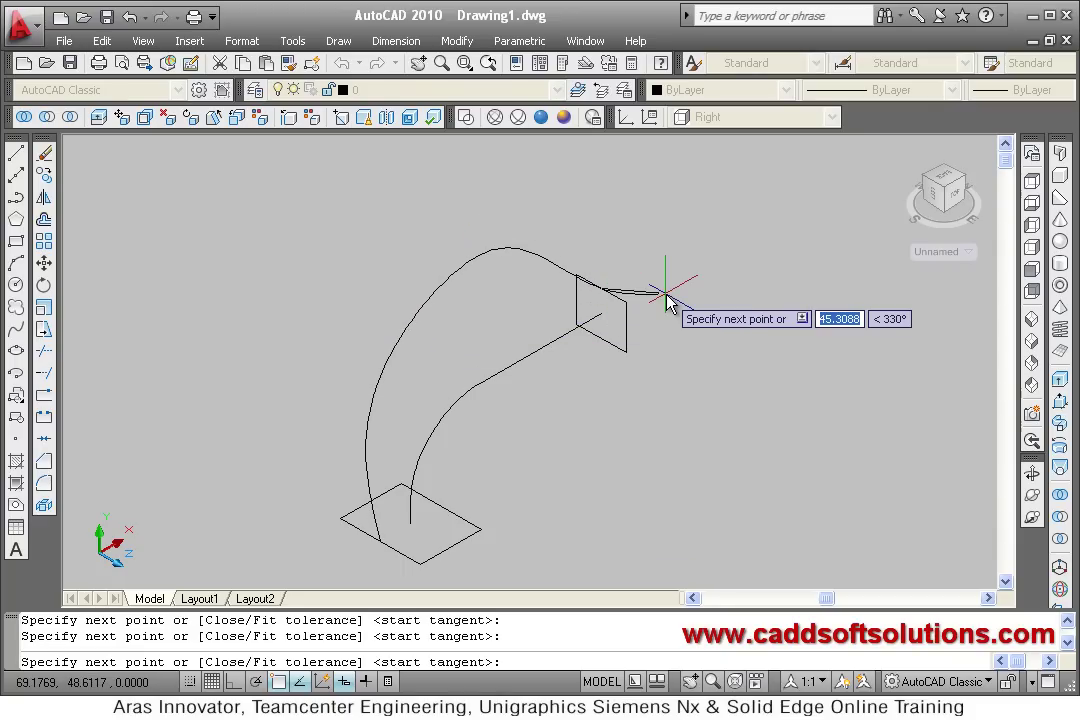
pyautogui.press('Return')
pyautogui.press('Return')
pyautogui.press('Return')
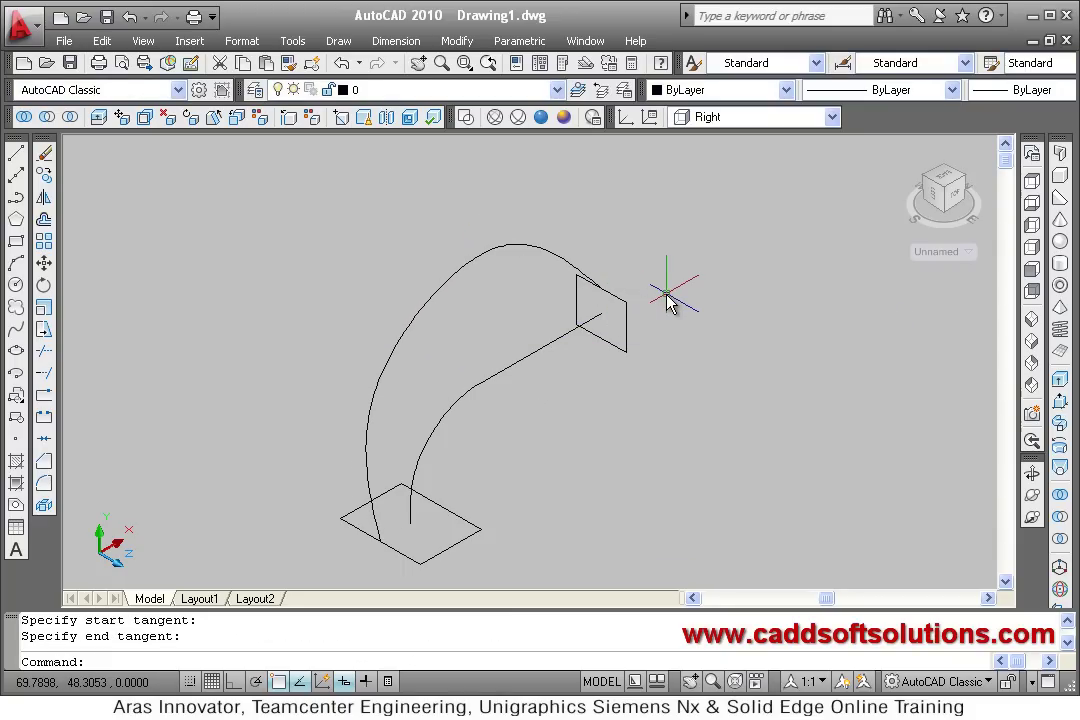
# Step: Draw a second spline from the base rectangle's edge up to the end rectangle
pyautogui.click(16, 331)
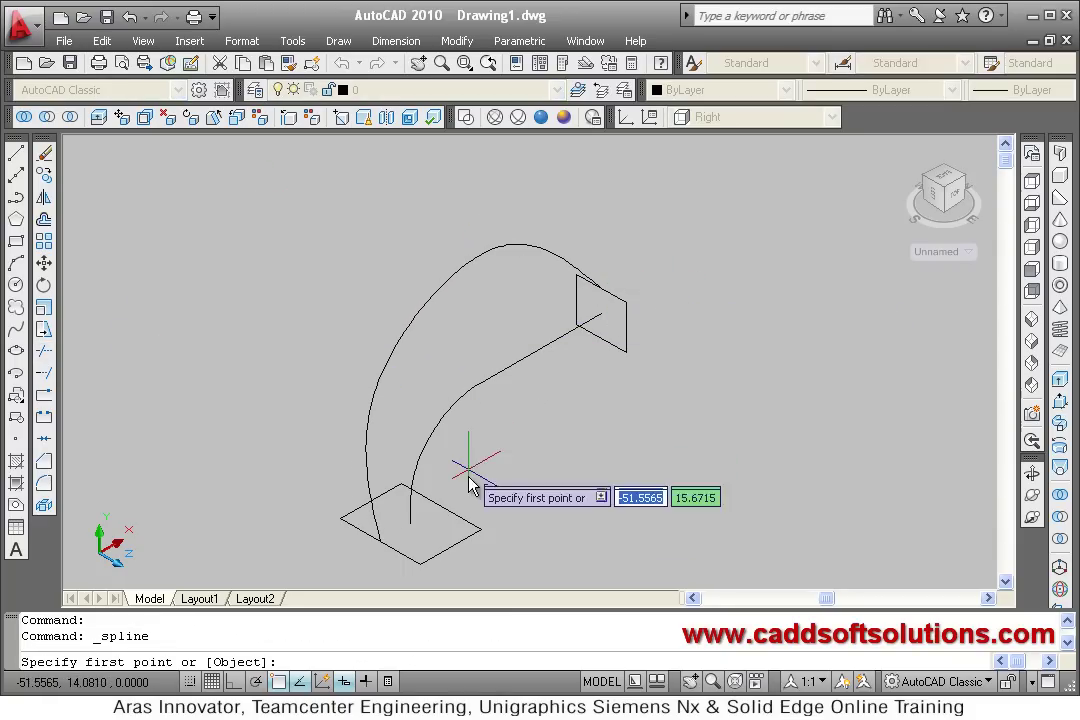
pyautogui.click(441, 507)
pyautogui.click(500, 428)
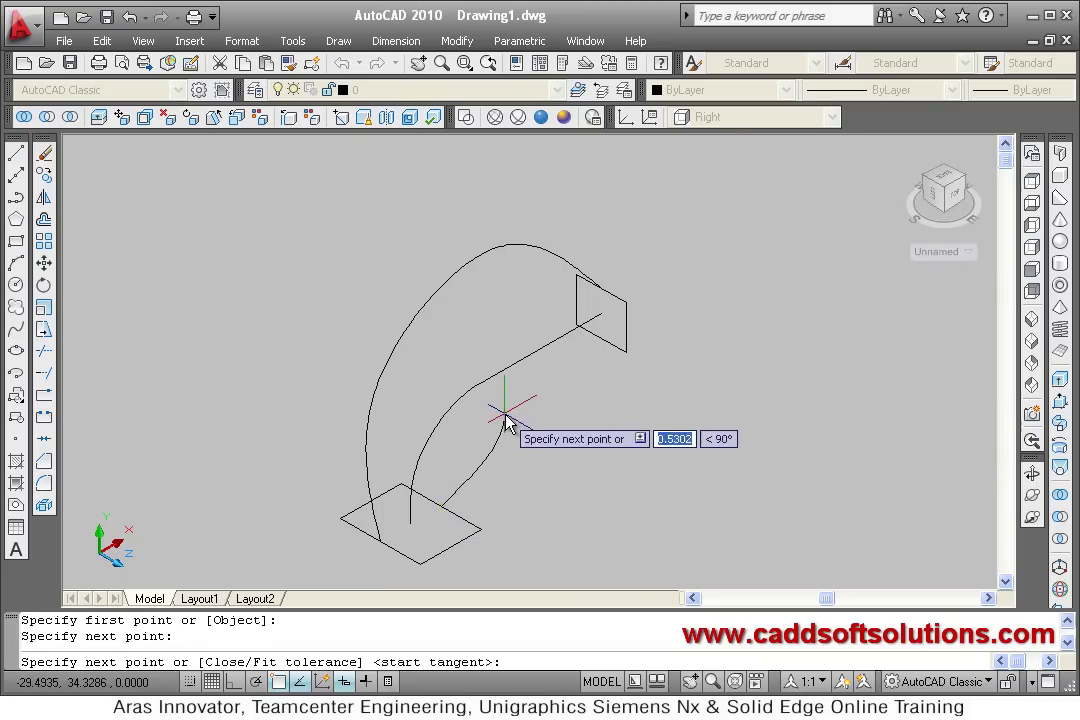
pyautogui.click(600, 340)
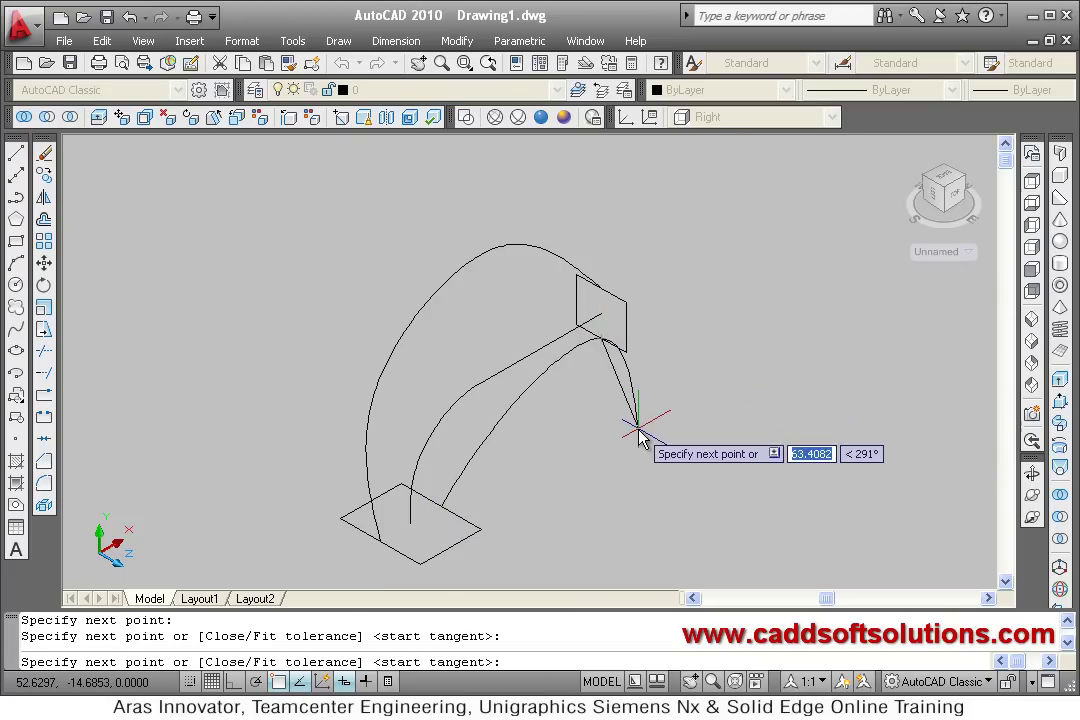
pyautogui.press('Return')
pyautogui.press('Return')
pyautogui.press('Return')
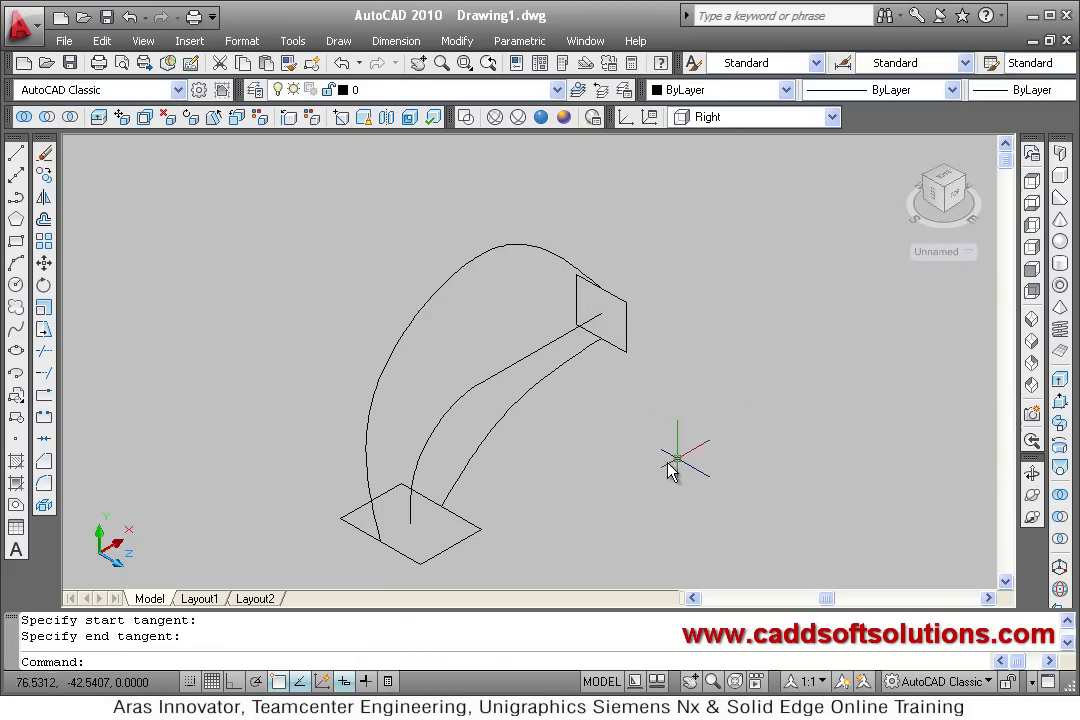
# Step: Loft the base and end rectangles with both splines as guide curves, then orbit to inspect
pyautogui.click(1062, 472)
pyautogui.click(466, 553)
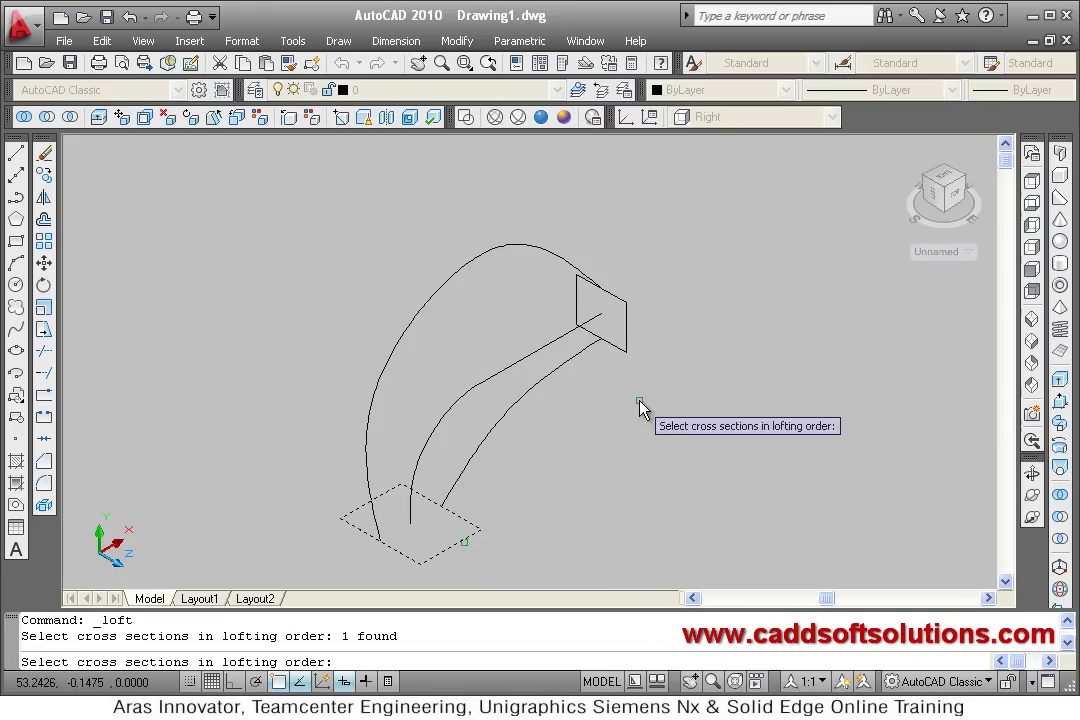
pyautogui.click(620, 357)
pyautogui.press('Return')
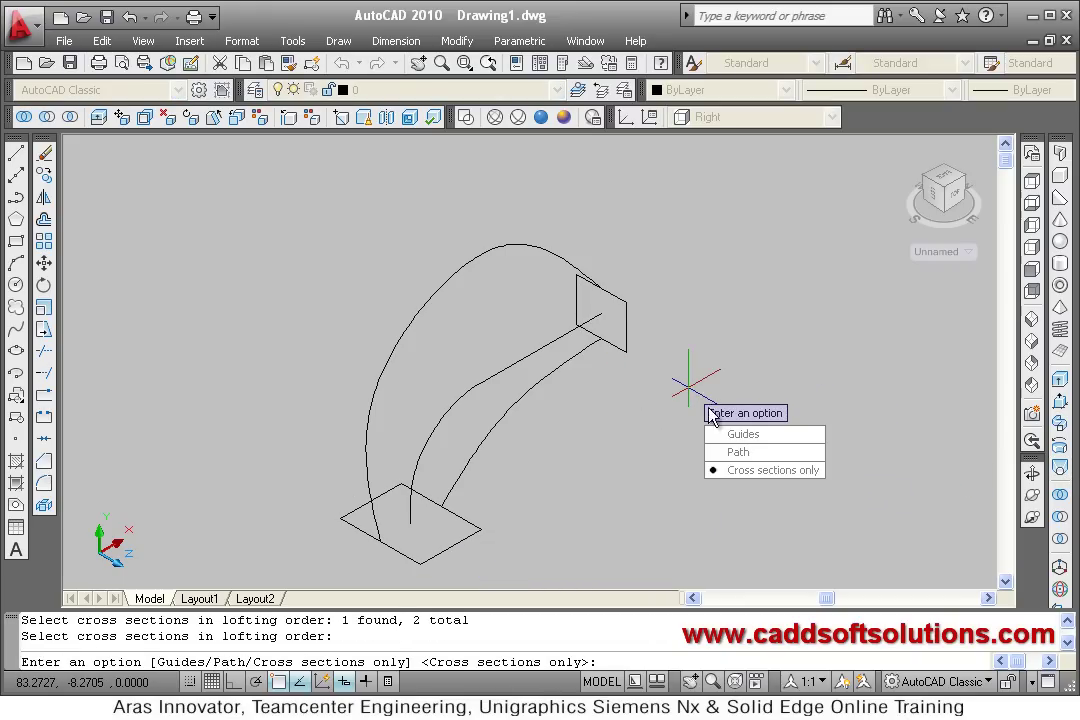
pyautogui.click(745, 433)
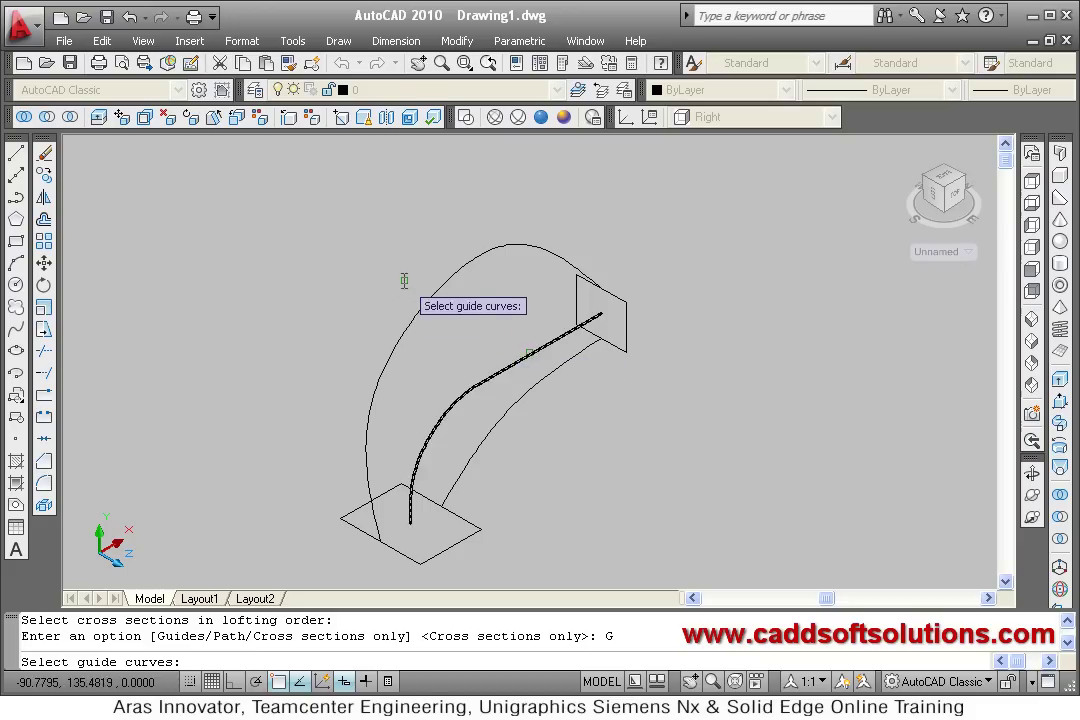
pyautogui.click(420, 305)
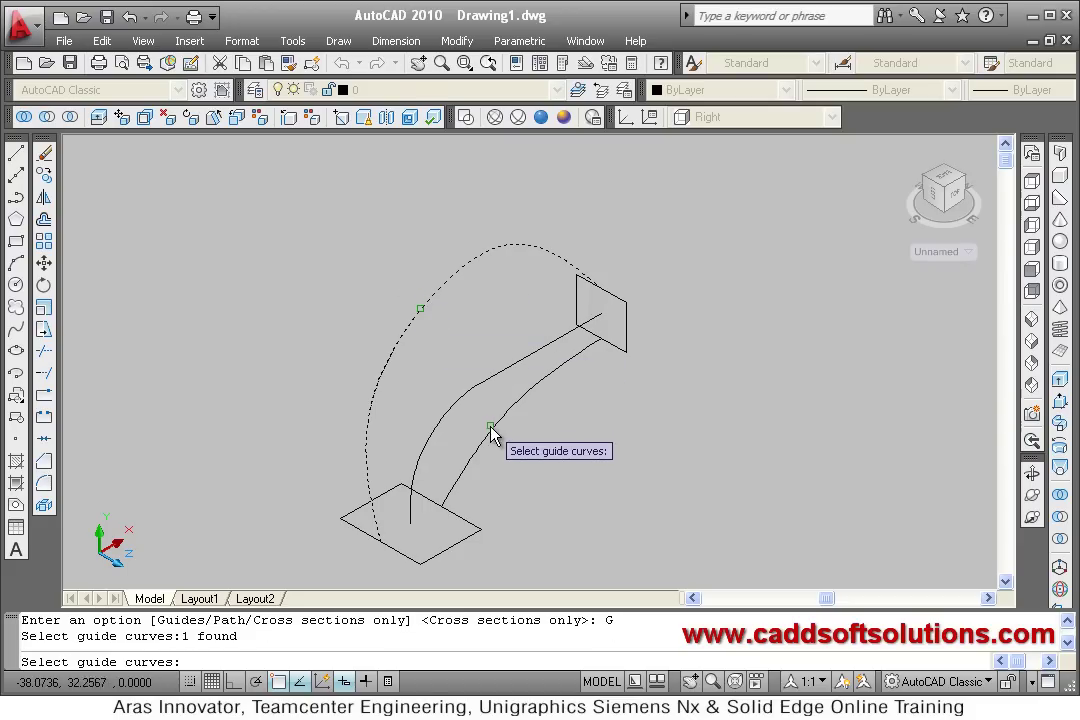
pyautogui.click(491, 430)
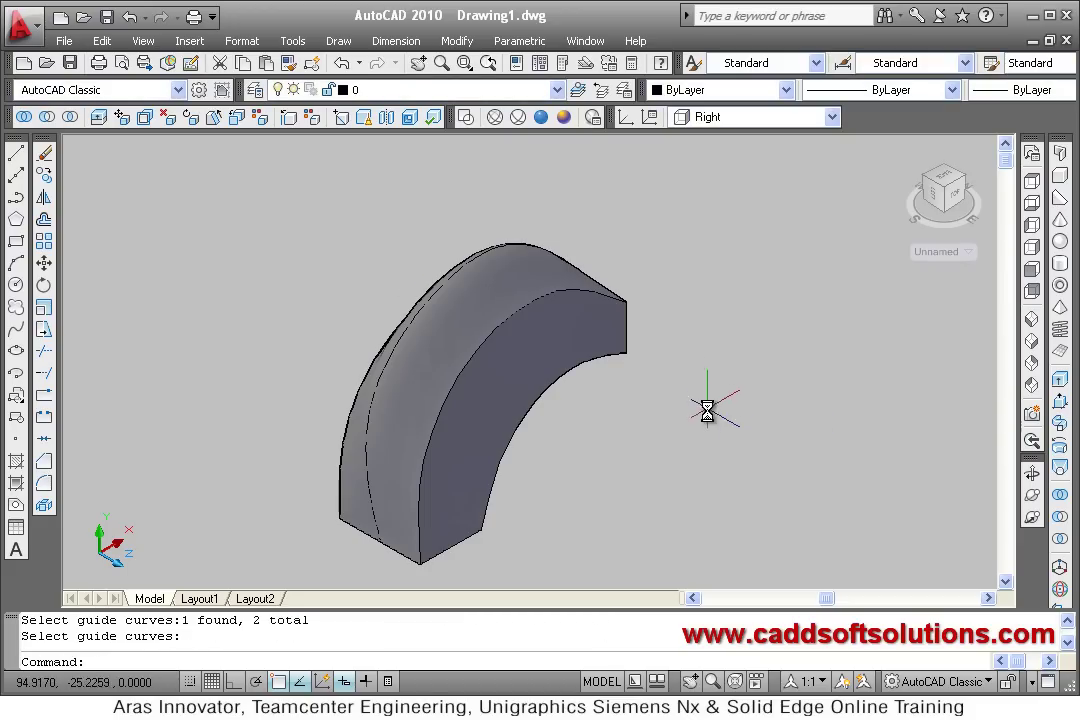
pyautogui.keyDown('shift'); pyautogui.moveTo(610, 441); pyautogui.dragTo(424, 272, button='middle'); pyautogui.keyUp('shift')
pyautogui.keyDown('shift'); pyautogui.moveTo(561, 371); pyautogui.dragTo(475, 418, button='middle'); pyautogui.keyUp('shift')
pyautogui.keyDown('shift'); pyautogui.moveTo(480, 291); pyautogui.dragTo(646, 395, button='middle'); pyautogui.keyUp('shift')
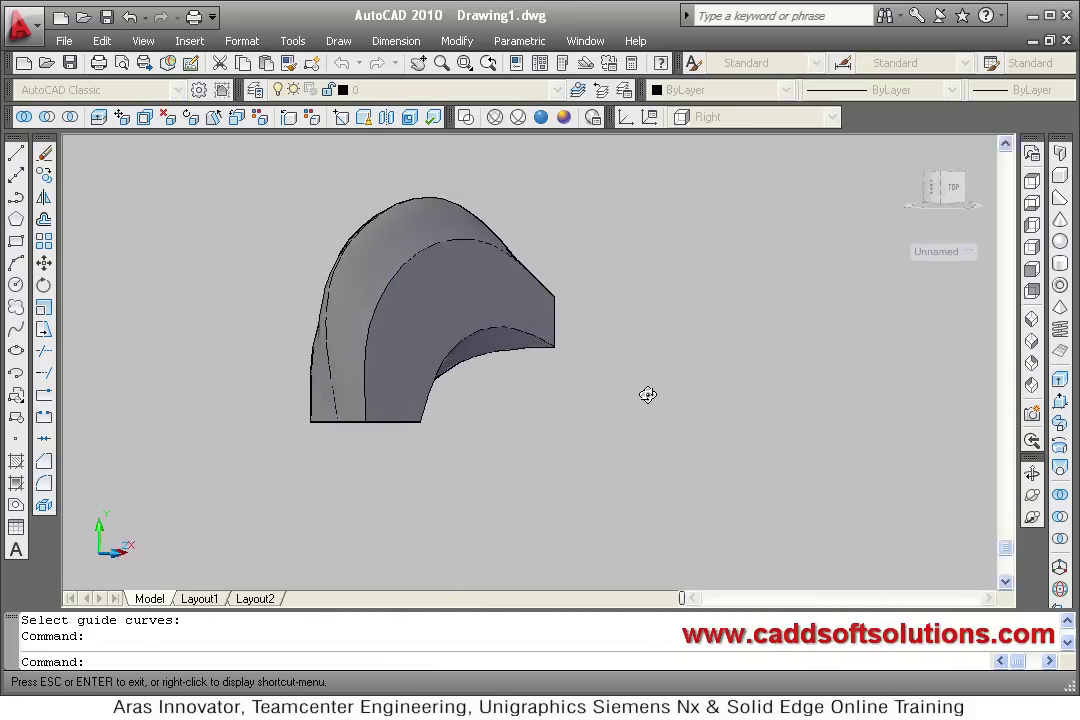